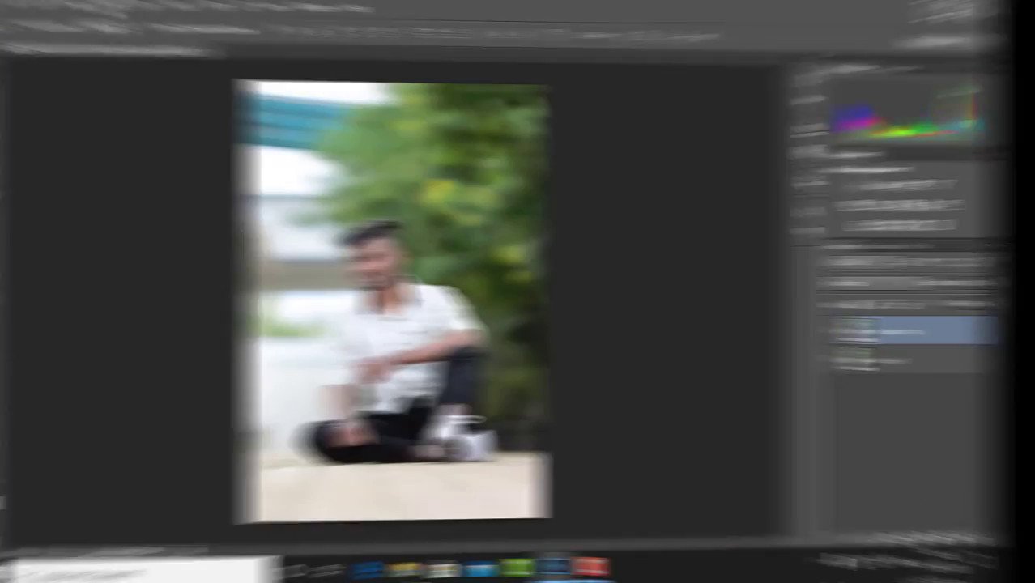
# Step: Apply Levels with black input 17 and slightly brightened midtones, then compare before and after
pyautogui.click(103, 10)
pyautogui.click(134, 46)
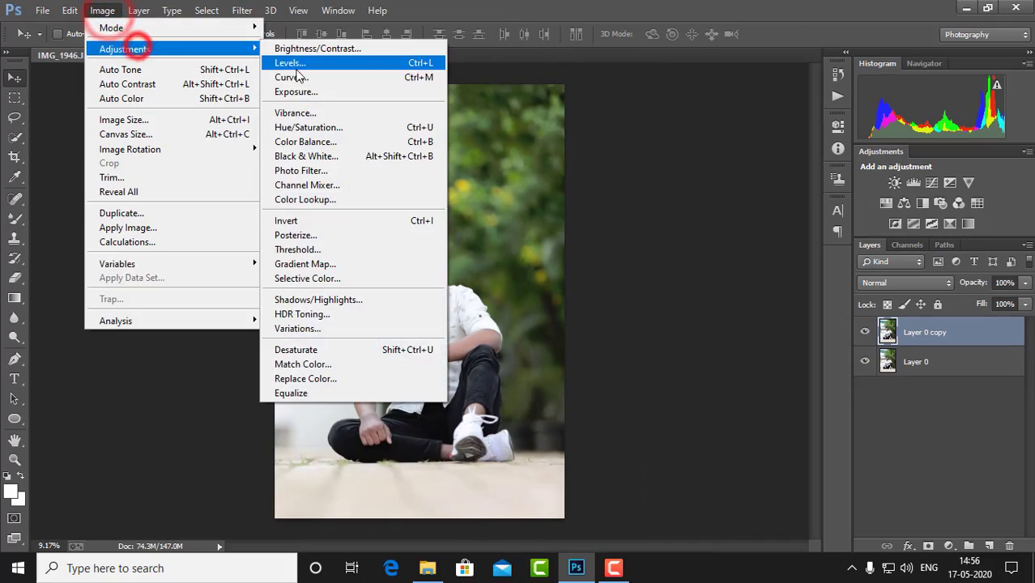
pyautogui.click(298, 65)
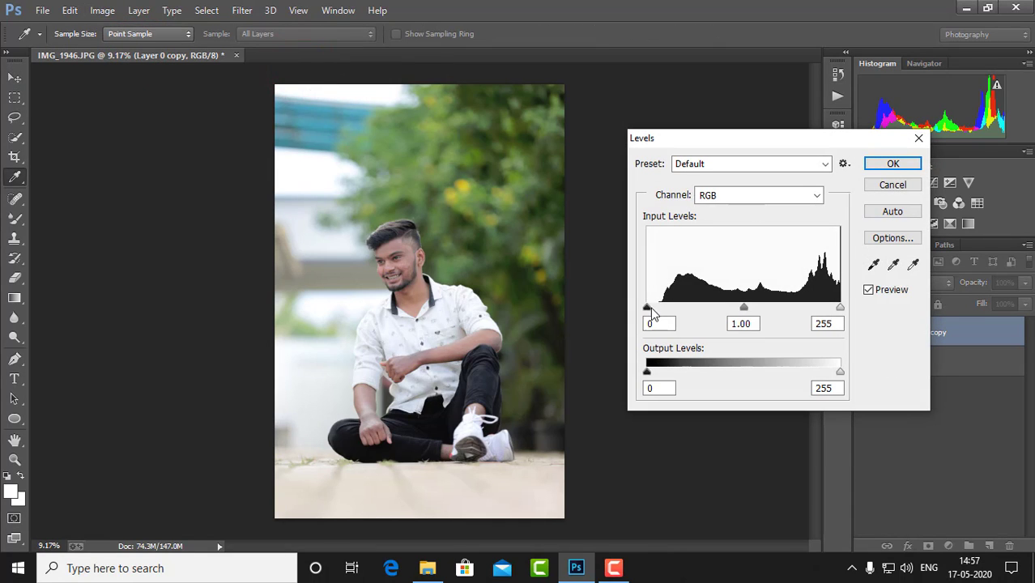
pyautogui.moveTo(647, 308); pyautogui.dragTo(659, 308)
pyautogui.moveTo(748, 308); pyautogui.dragTo(746, 314)
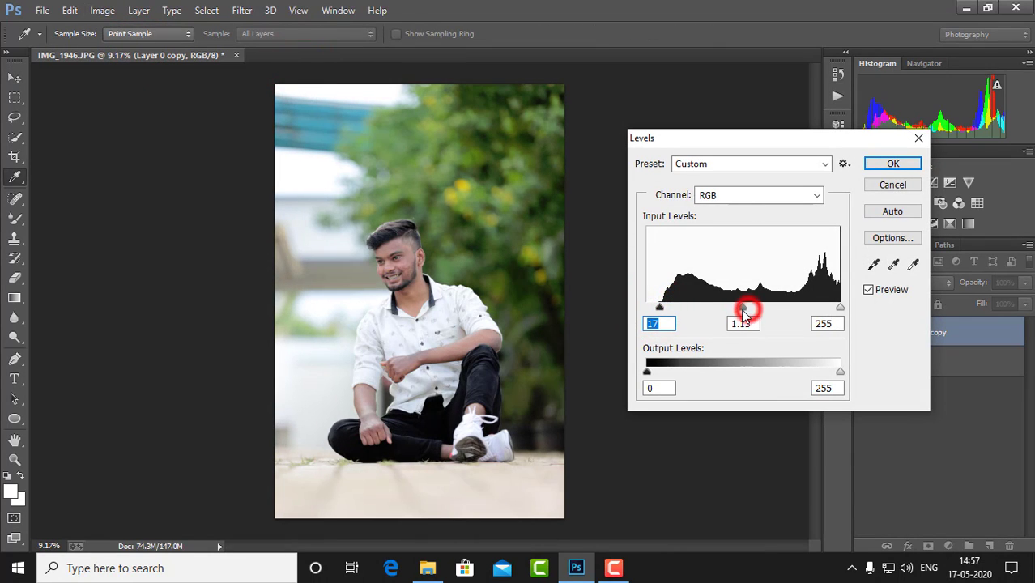
pyautogui.click(893, 165)
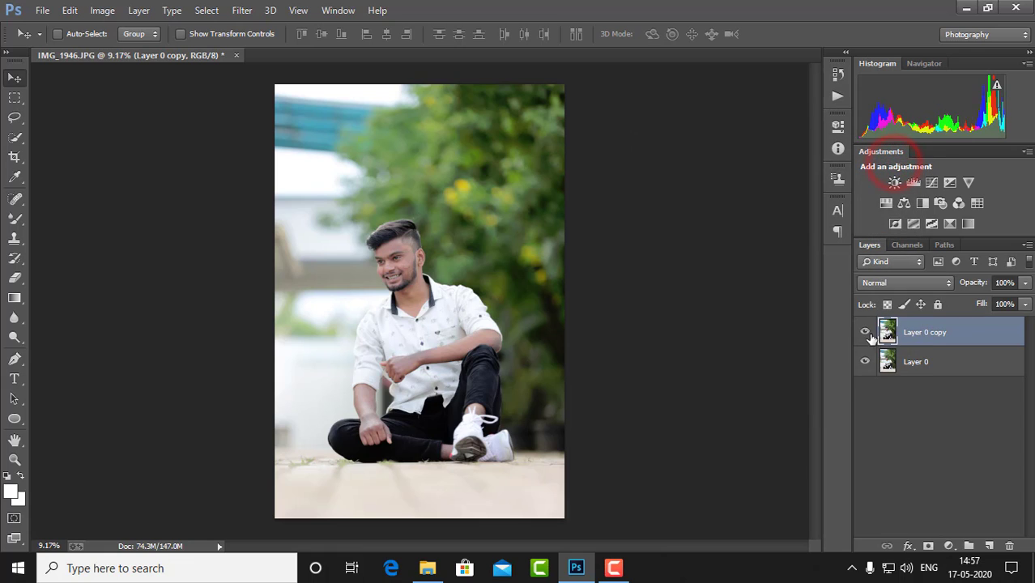
pyautogui.click(865, 332)
pyautogui.click(865, 332)
# Step: Add a gentle Curves tweak by adjusting two points on the RGB curve
pyautogui.click(103, 10)
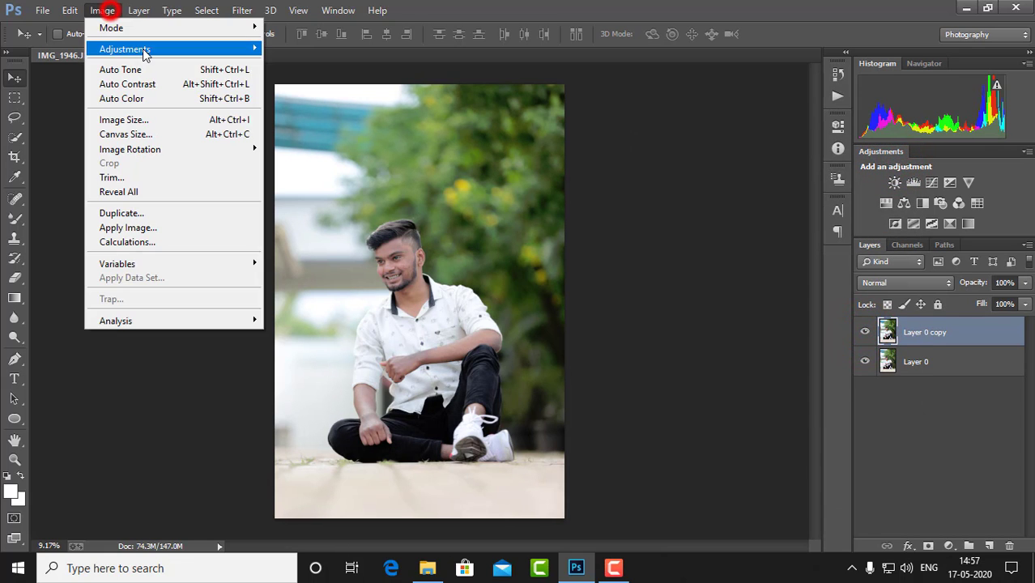
pyautogui.moveTo(125, 49)
pyautogui.click(290, 74)
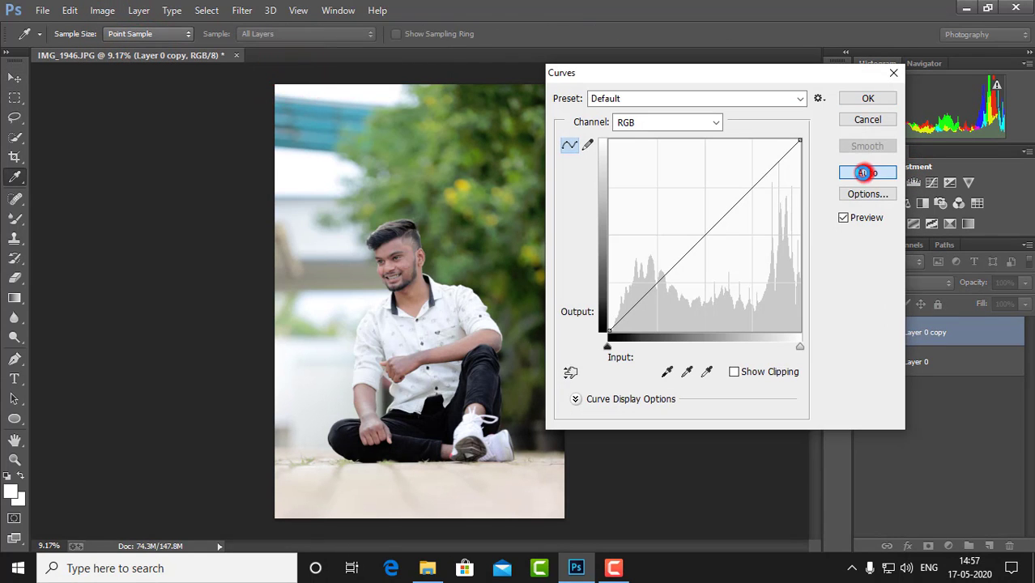
pyautogui.click(731, 224)
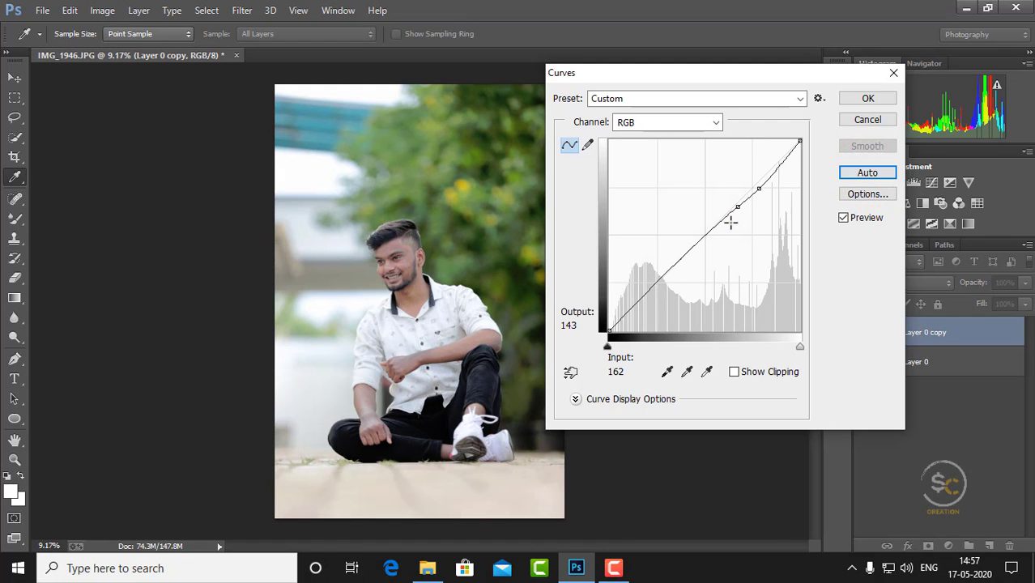
pyautogui.moveTo(737, 210); pyautogui.dragTo(737, 204)
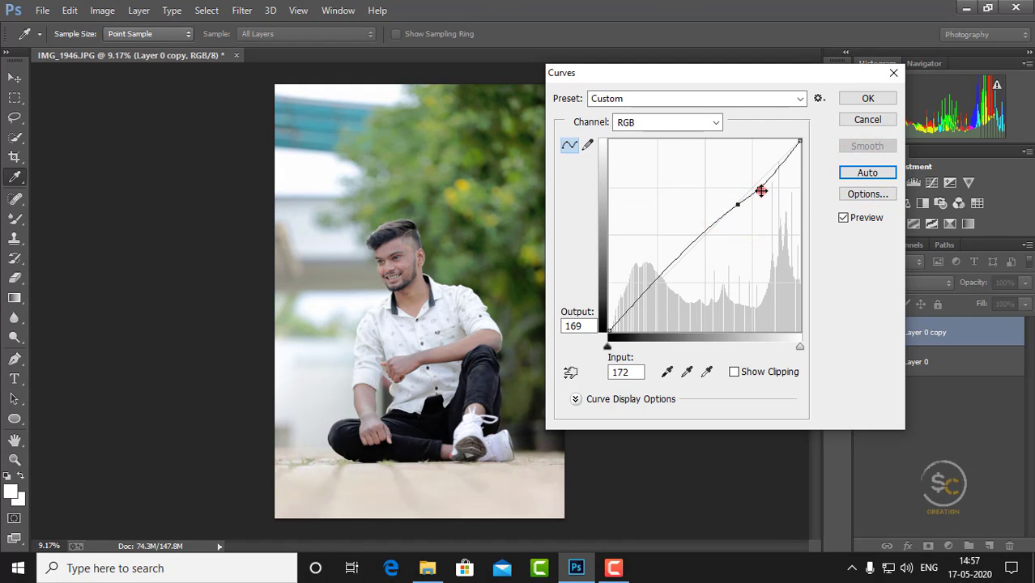
pyautogui.click(759, 189)
pyautogui.click(737, 203)
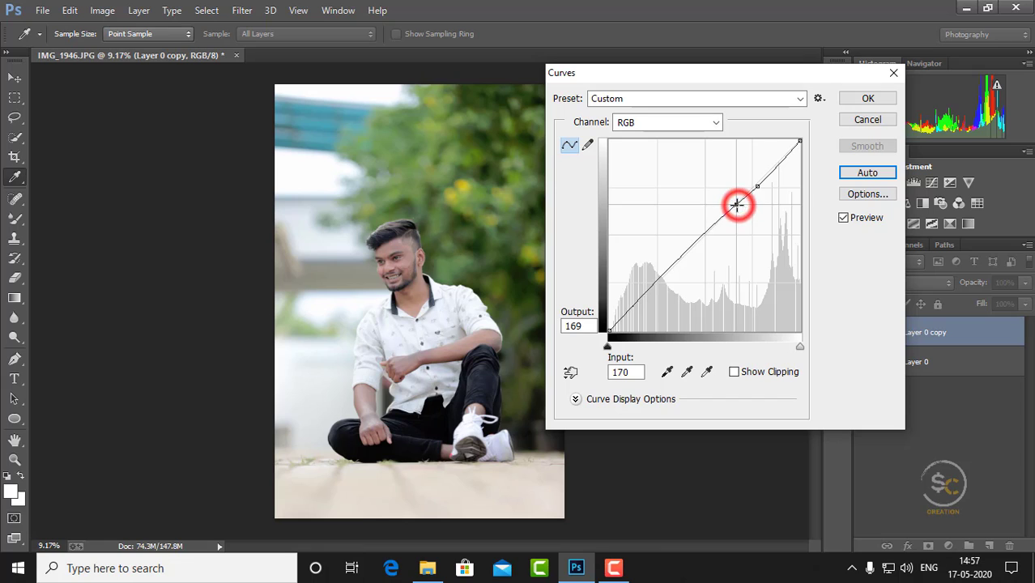
pyautogui.click(757, 188)
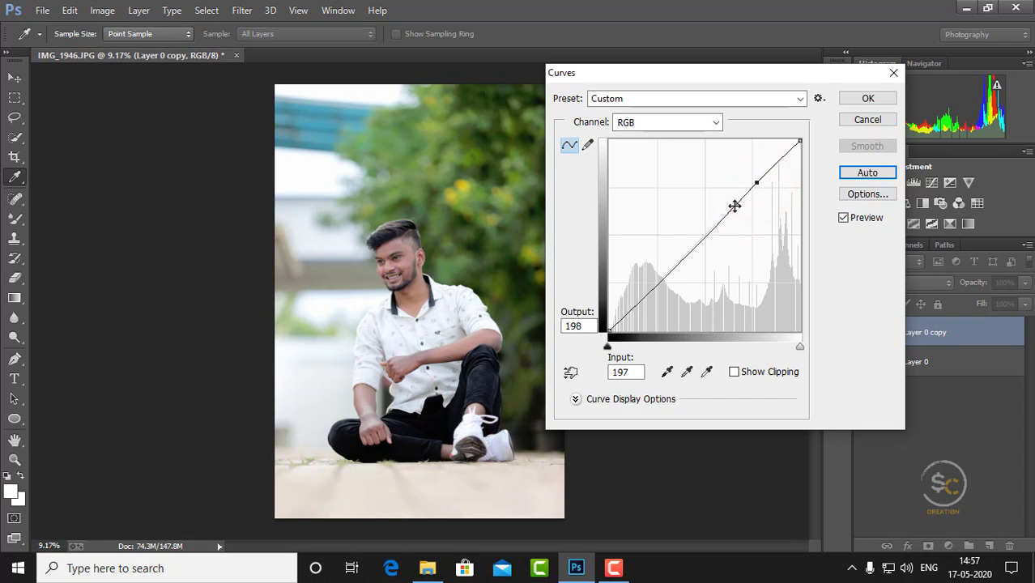
pyautogui.click(734, 206)
# Step: Apply the curves, merge the visible layers, and duplicate the merged layer for retouching
pyautogui.click(866, 98)
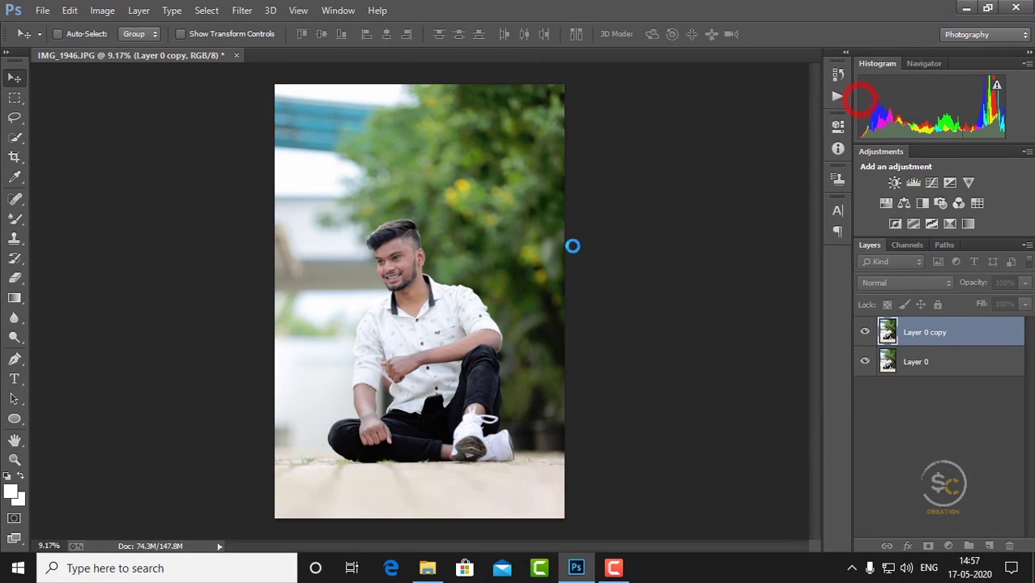
pyautogui.scroll(2, 403, 259)
pyautogui.scroll(2, 403, 259)
pyautogui.scroll(2, 403, 259)
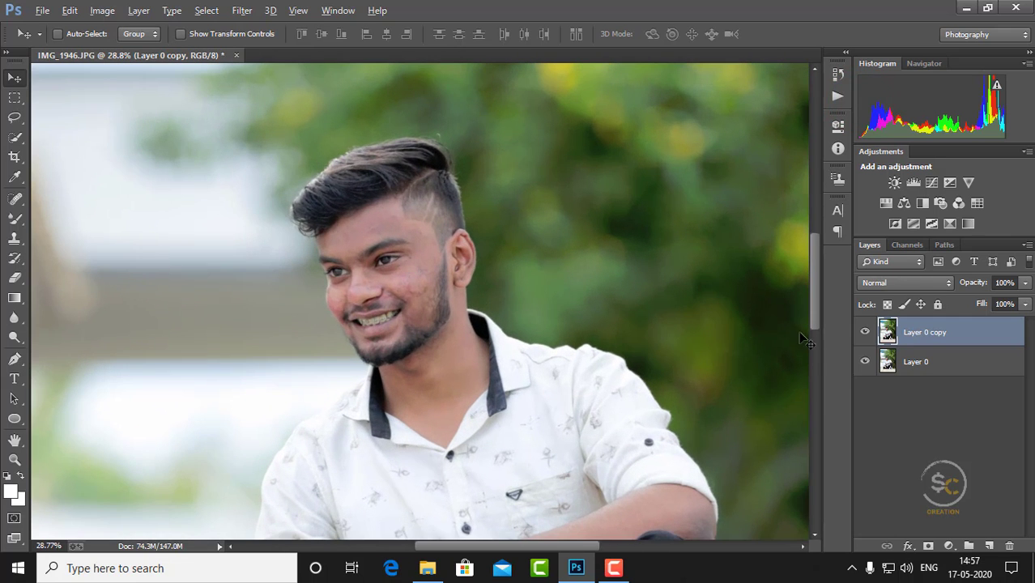
pyautogui.click(865, 332)
pyautogui.click(865, 332)
pyautogui.rightClick(940, 334)
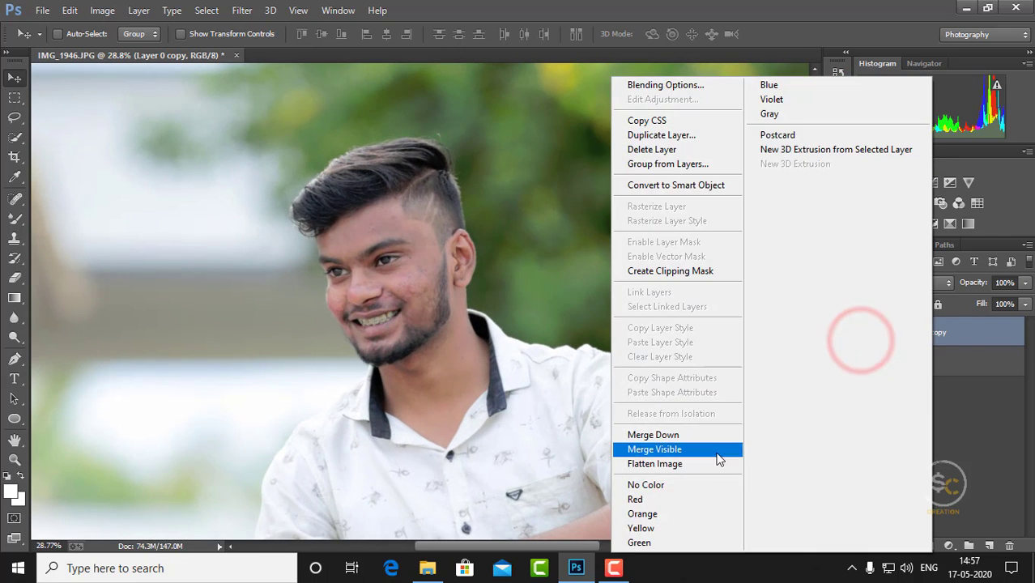
pyautogui.click(716, 450)
pyautogui.moveTo(946, 335); pyautogui.dragTo(989, 546)
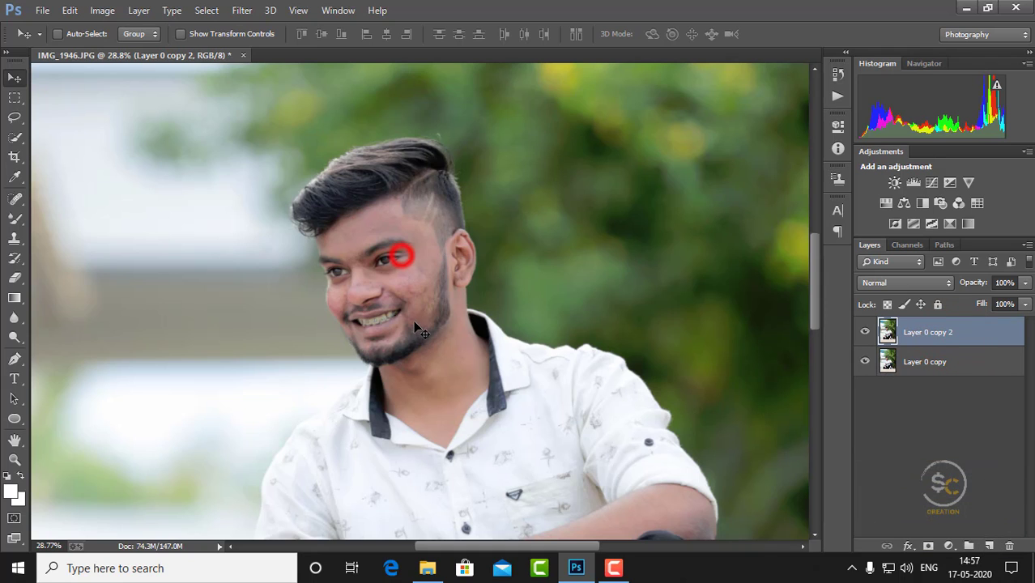
# Step: Zoom in with the Spot Healing Brush and heal five blemishes on the forehead
pyautogui.scroll(1, 418, 317)
pyautogui.scroll(1, 418, 317)
pyautogui.scroll(1, 418, 316)
pyautogui.scroll(1, 410, 287)
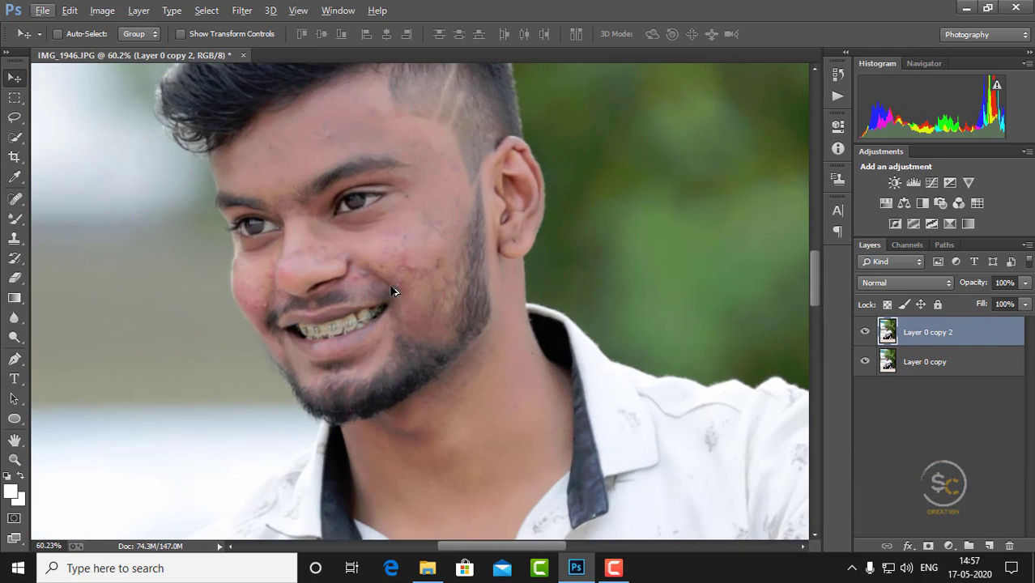
pyautogui.click(14, 197)
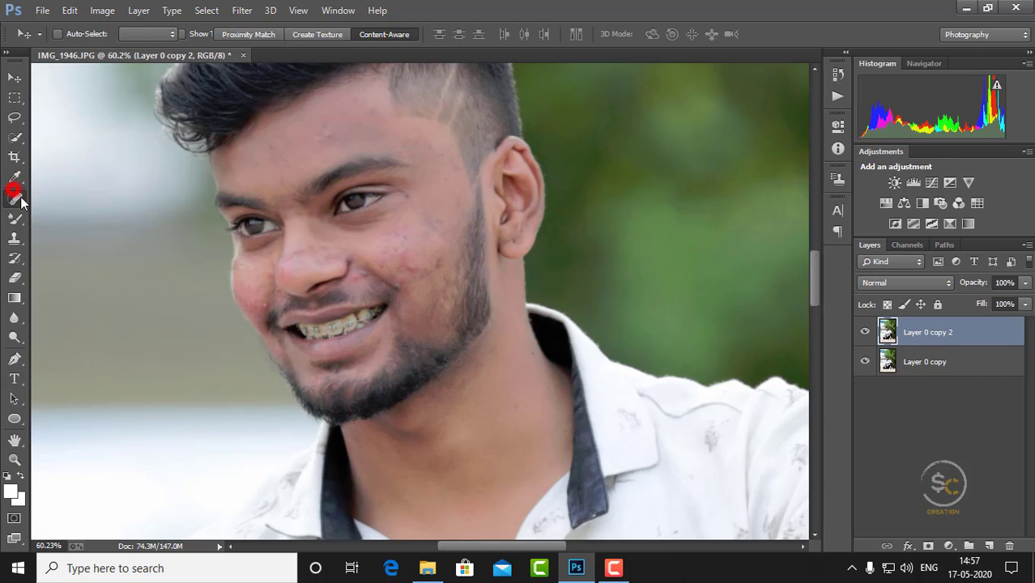
pyautogui.scroll(1, 414, 251)
pyautogui.scroll(2, 342, 177)
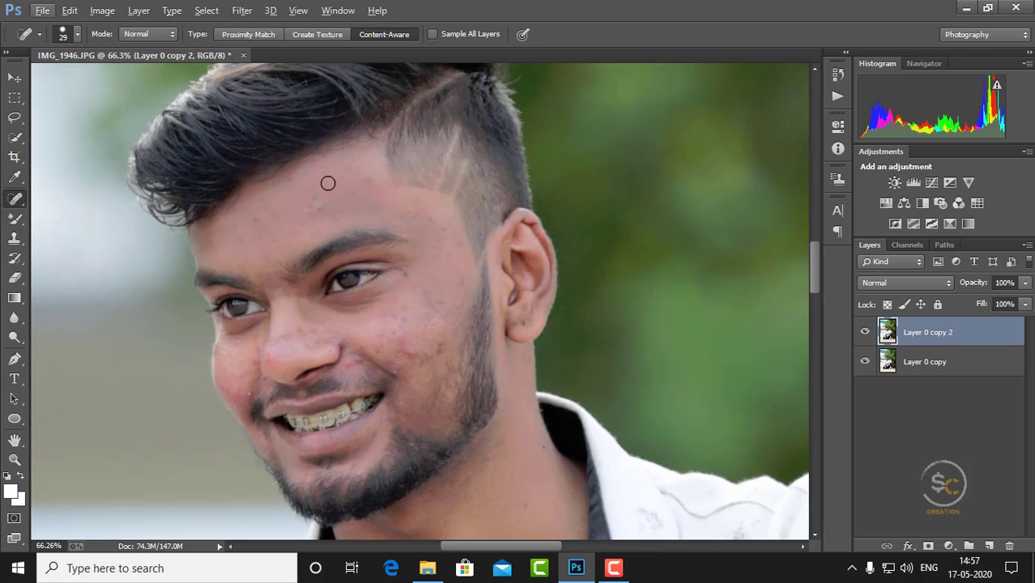
pyautogui.scroll(1, 322, 235)
pyautogui.scroll(-1, 308, 250)
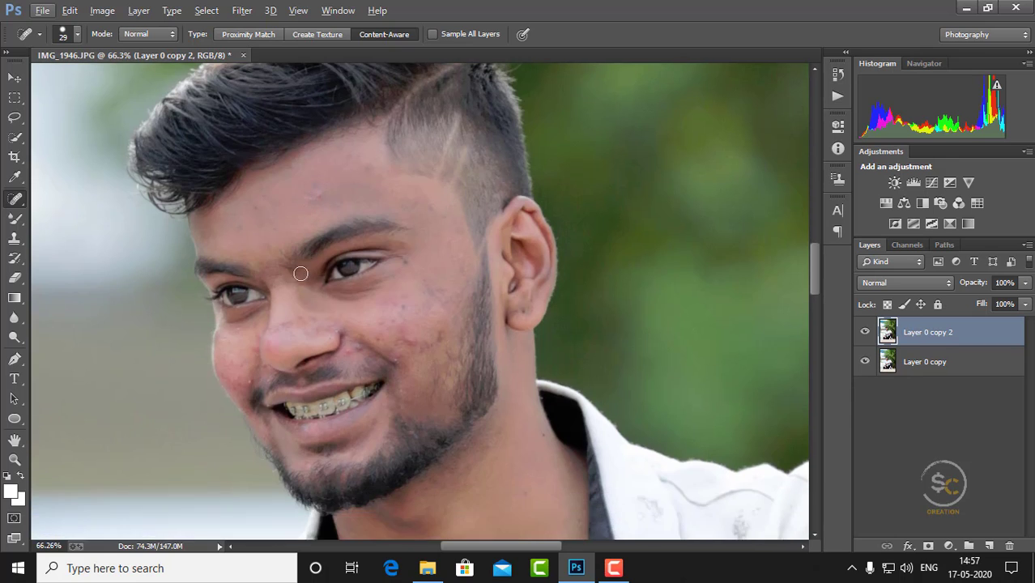
pyautogui.scroll(3, 337, 213)
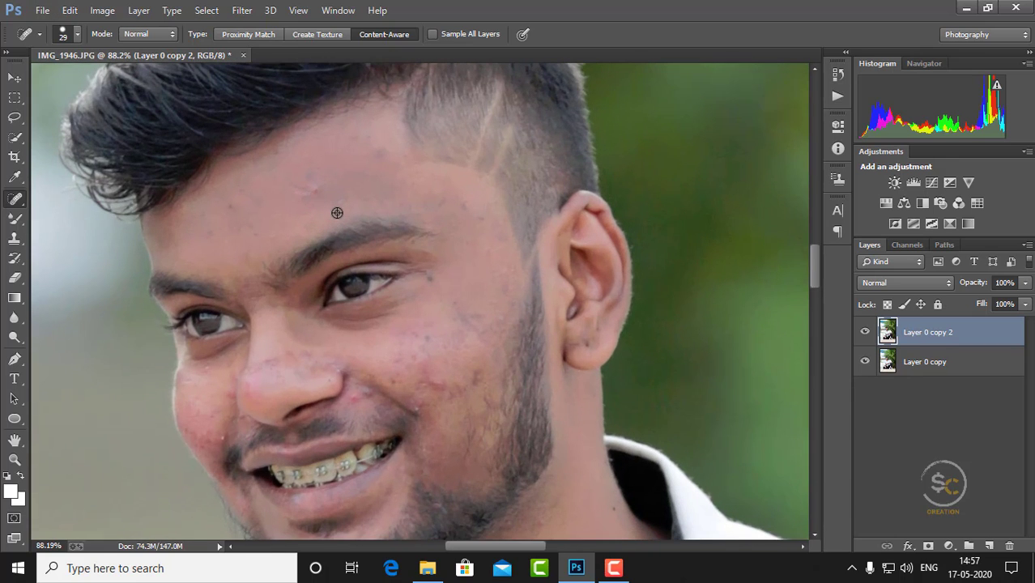
pyautogui.rightClick(300, 193)
pyautogui.click(236, 212)
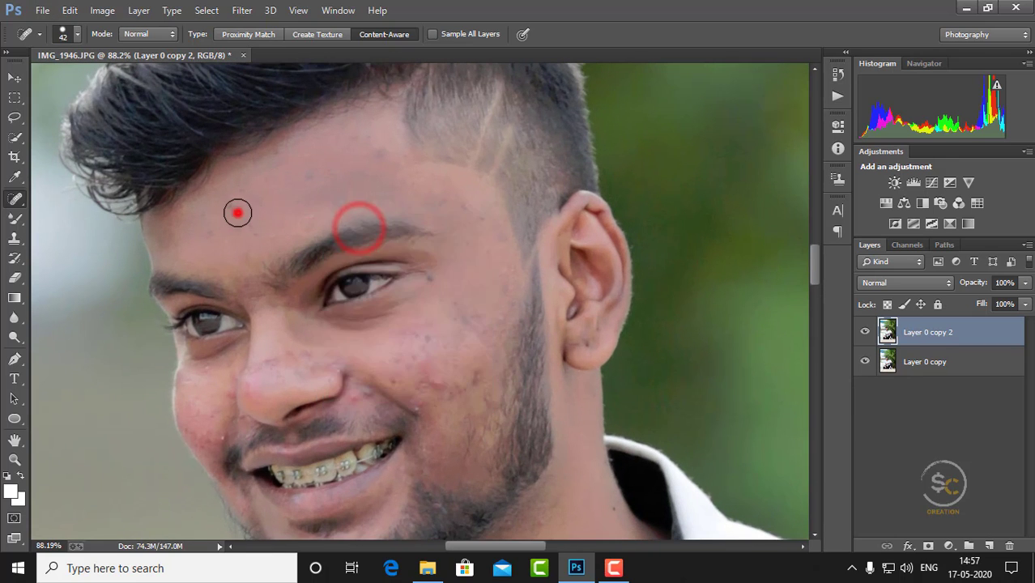
pyautogui.click(255, 235)
pyautogui.click(210, 226)
pyautogui.click(315, 174)
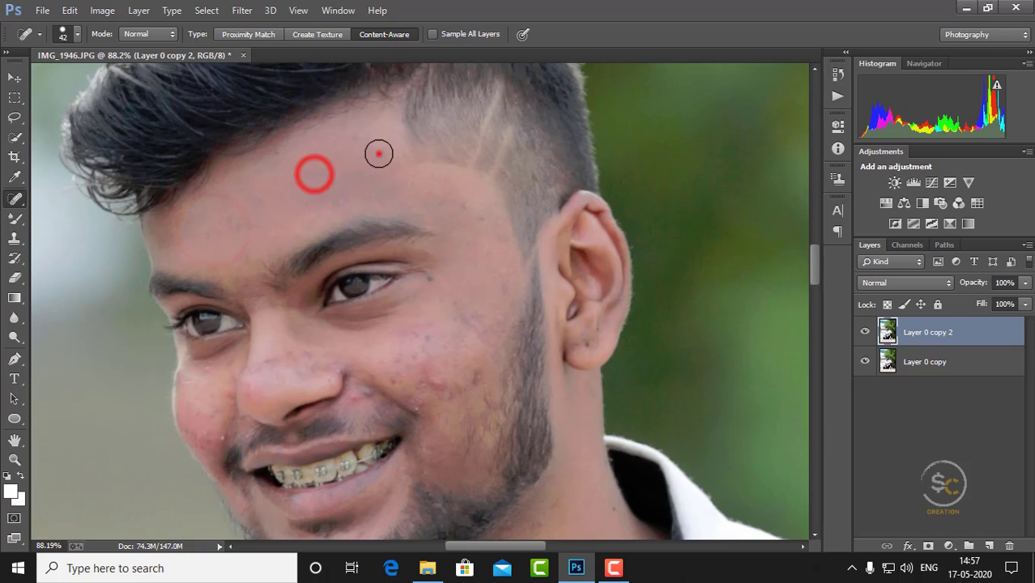
pyautogui.click(357, 143)
# Step: Heal the spots across the cheek, under the eye and beside the mouth corner
pyautogui.scroll(-1, 452, 284)
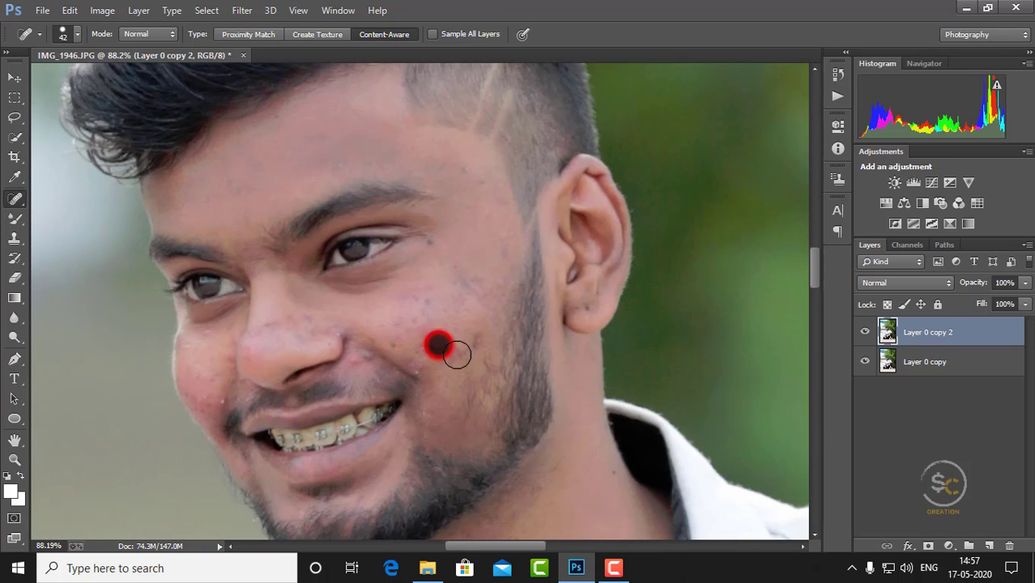
pyautogui.moveTo(456, 354); pyautogui.dragTo(474, 346)
pyautogui.click(429, 307)
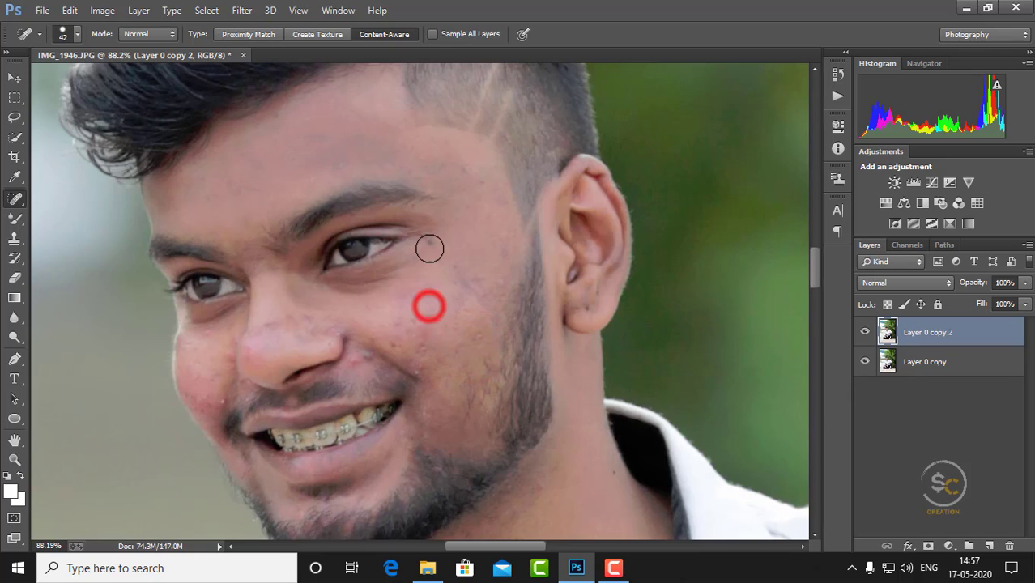
pyautogui.click(433, 245)
pyautogui.click(458, 276)
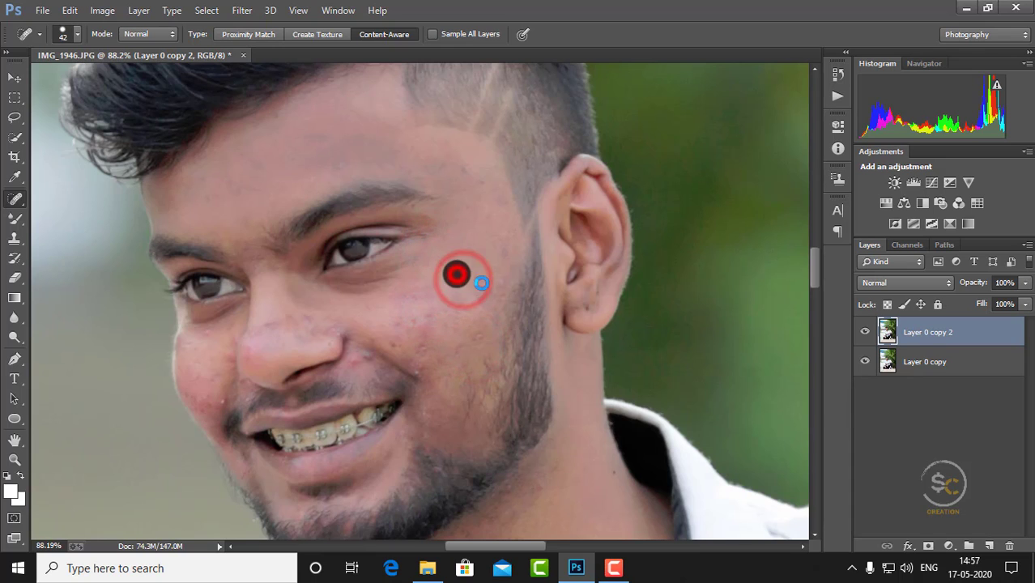
pyautogui.click(426, 347)
pyautogui.click(432, 322)
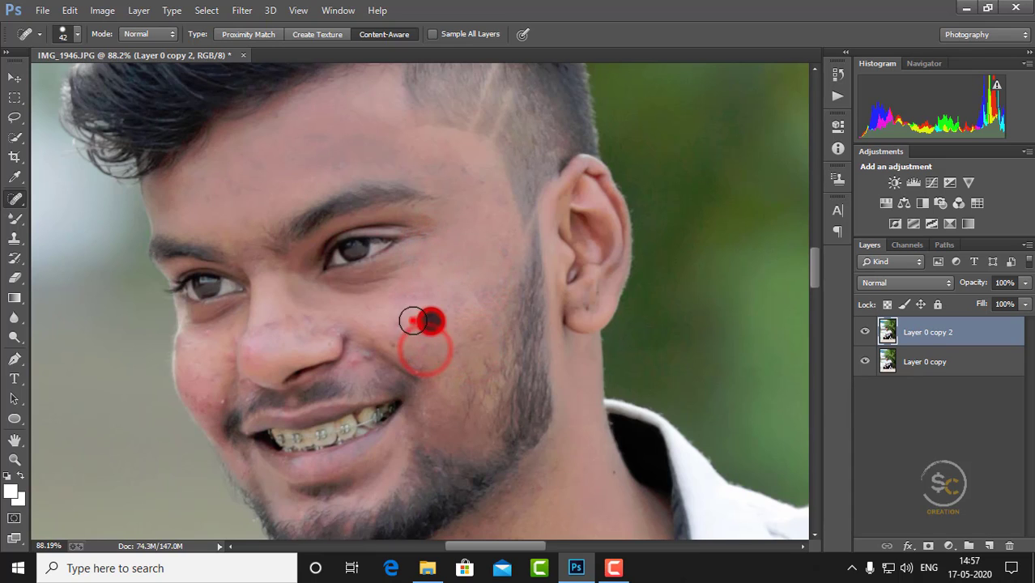
pyautogui.click(427, 372)
pyautogui.click(432, 406)
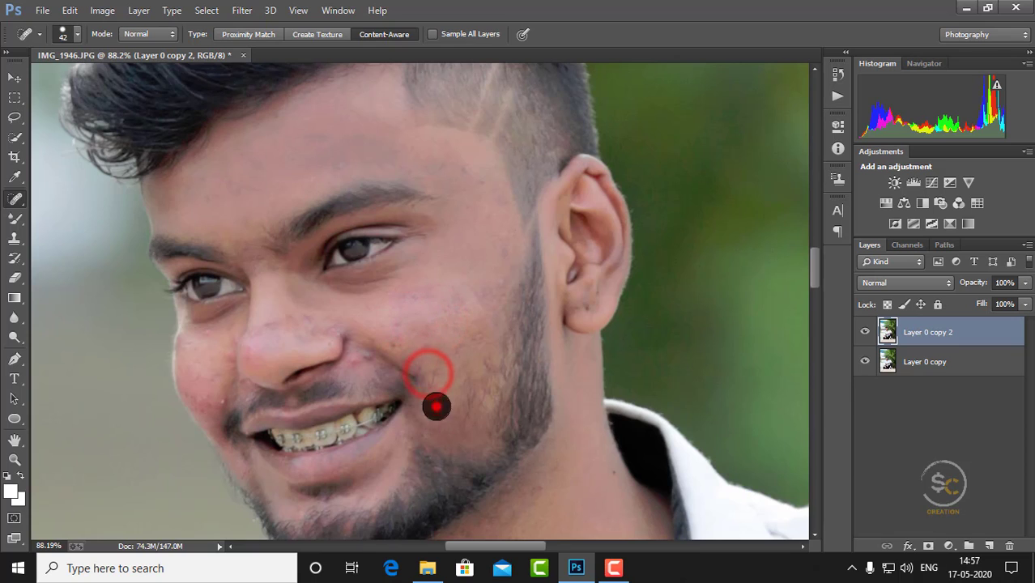
pyautogui.click(422, 343)
pyautogui.click(400, 342)
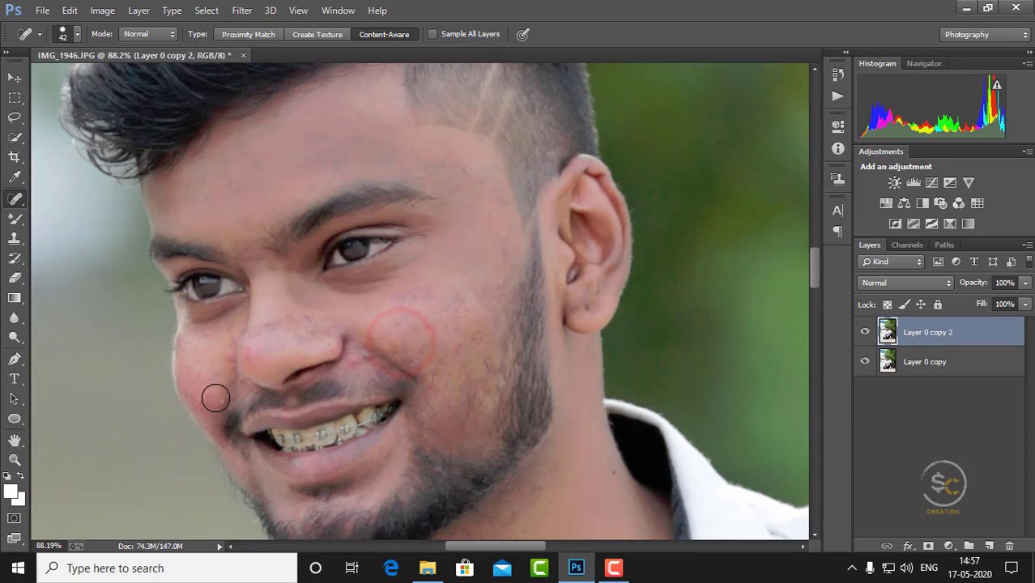
pyautogui.moveTo(208, 399); pyautogui.dragTo(197, 406)
pyautogui.scroll(3, 203, 415)
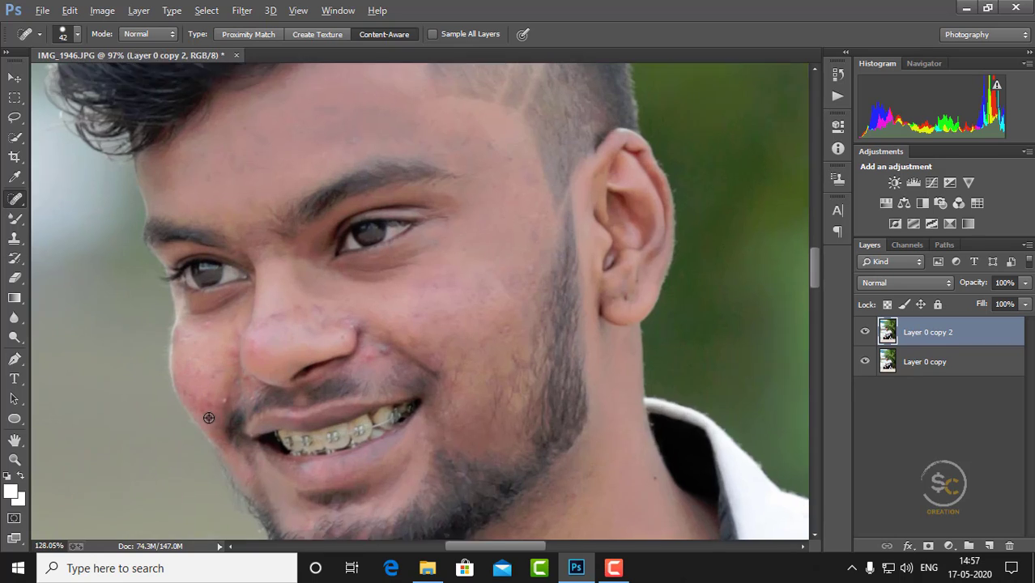
# Step: Reduce the healing brush to 16 px and heal the spots on the nose, nostrils and cheek
pyautogui.rightClick(265, 402)
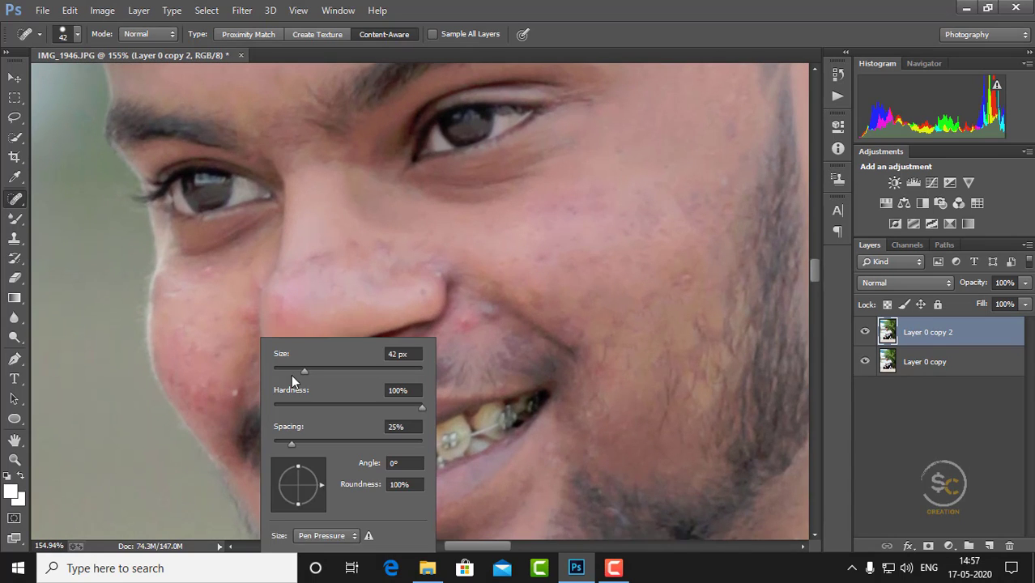
pyautogui.click(230, 395)
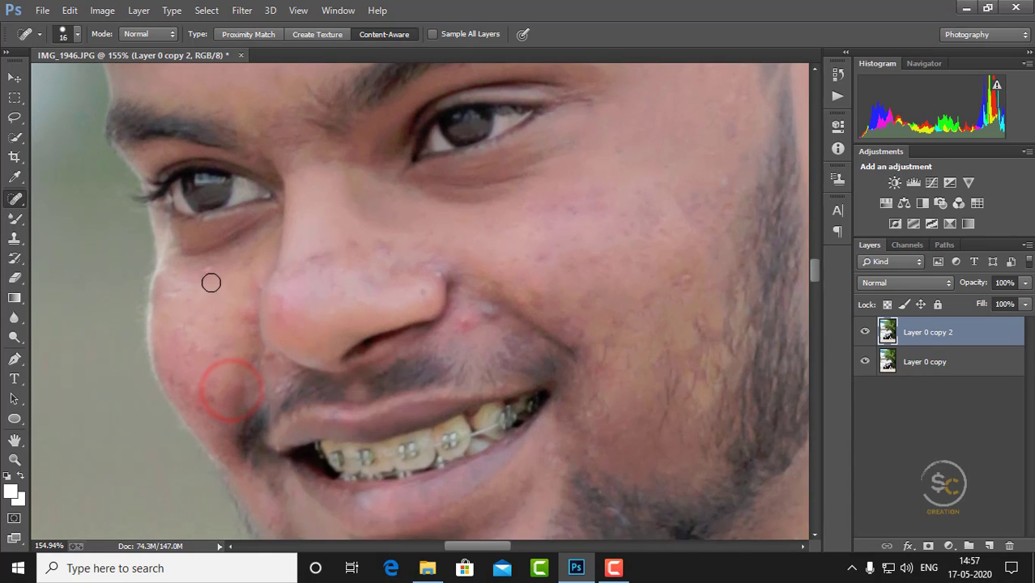
pyautogui.click(169, 295)
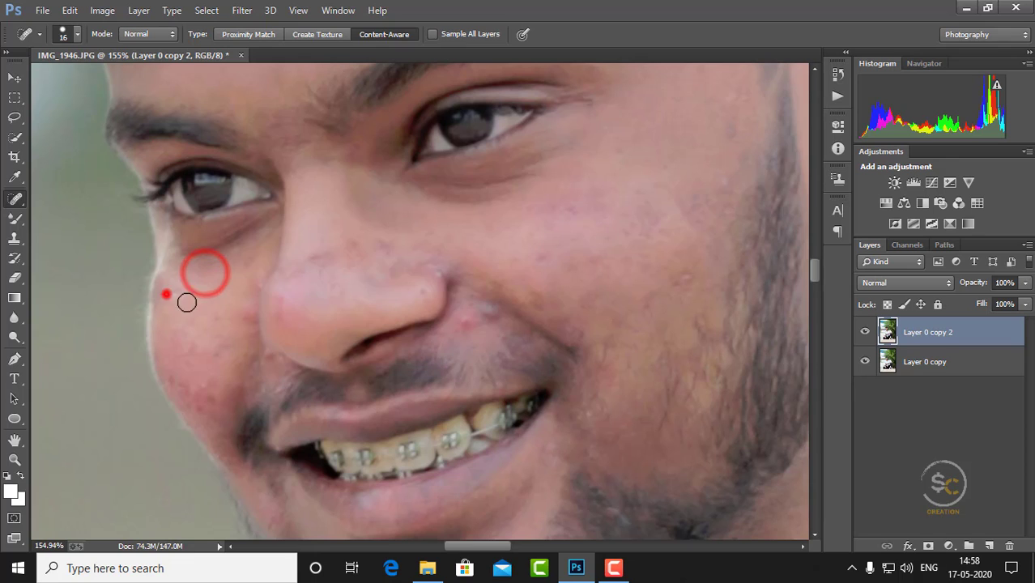
pyautogui.click(348, 248)
pyautogui.click(287, 306)
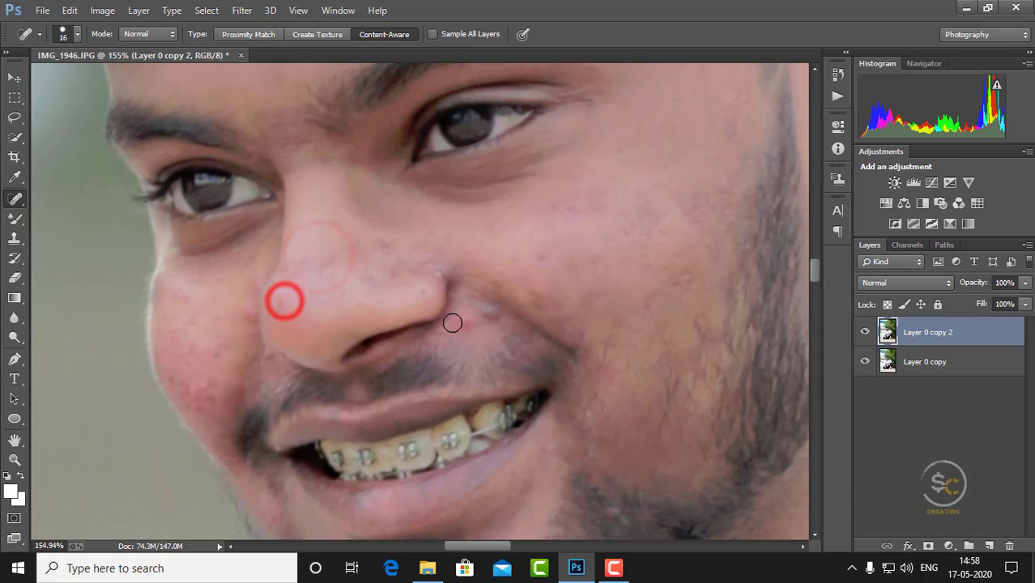
pyautogui.click(462, 322)
pyautogui.click(494, 307)
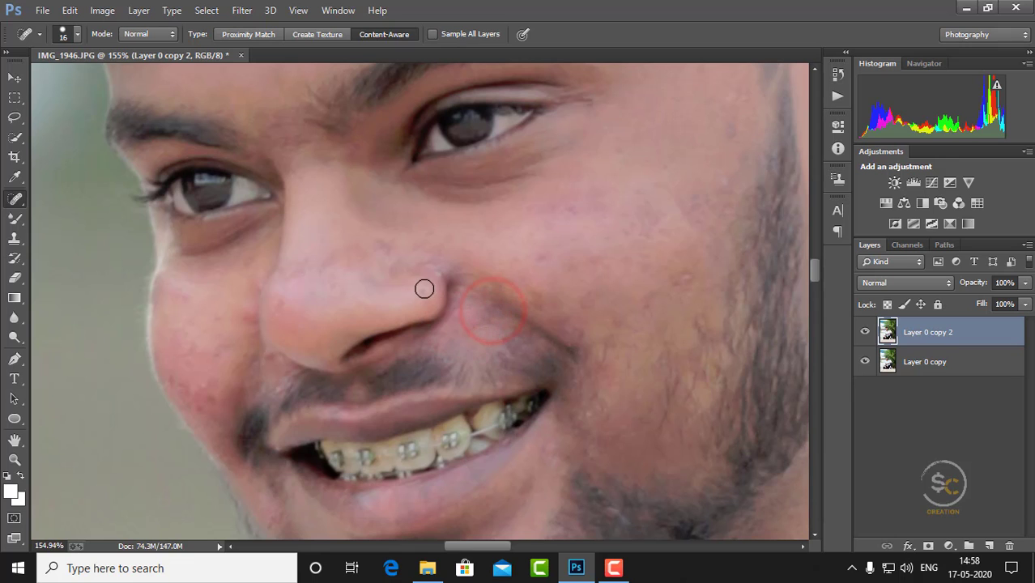
pyautogui.click(385, 252)
pyautogui.click(439, 273)
pyautogui.scroll(-3, 486, 283)
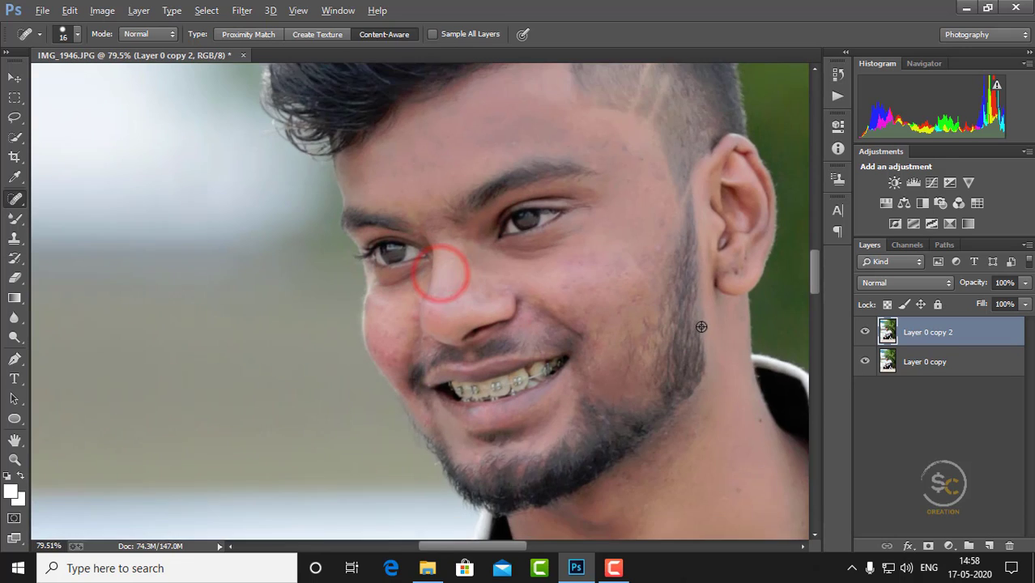
pyautogui.scroll(2, 617, 297)
pyautogui.click(607, 284)
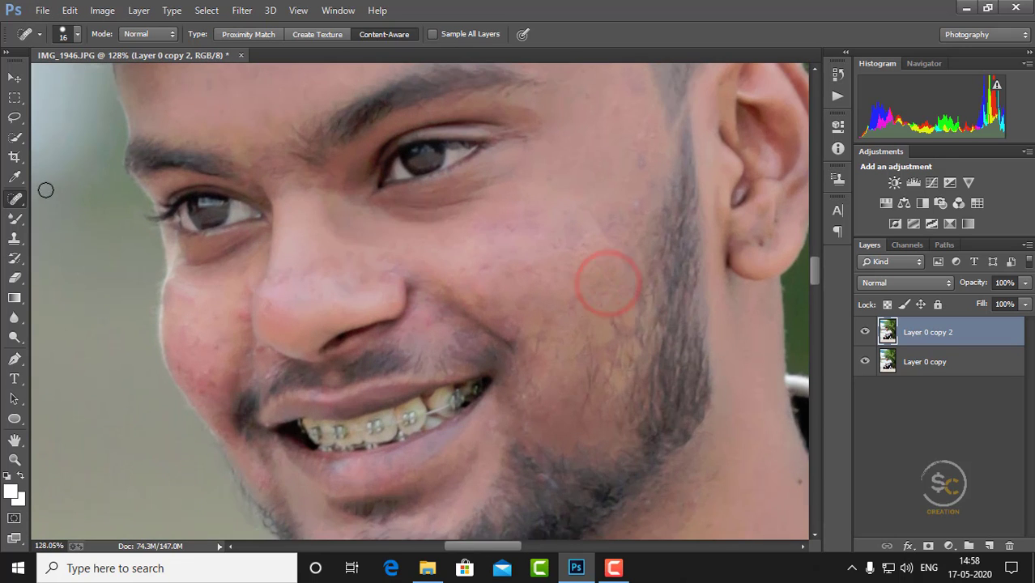
# Step: Choose the Lasso tool, then merge the visible layers and undo that merge
pyautogui.click(16, 118)
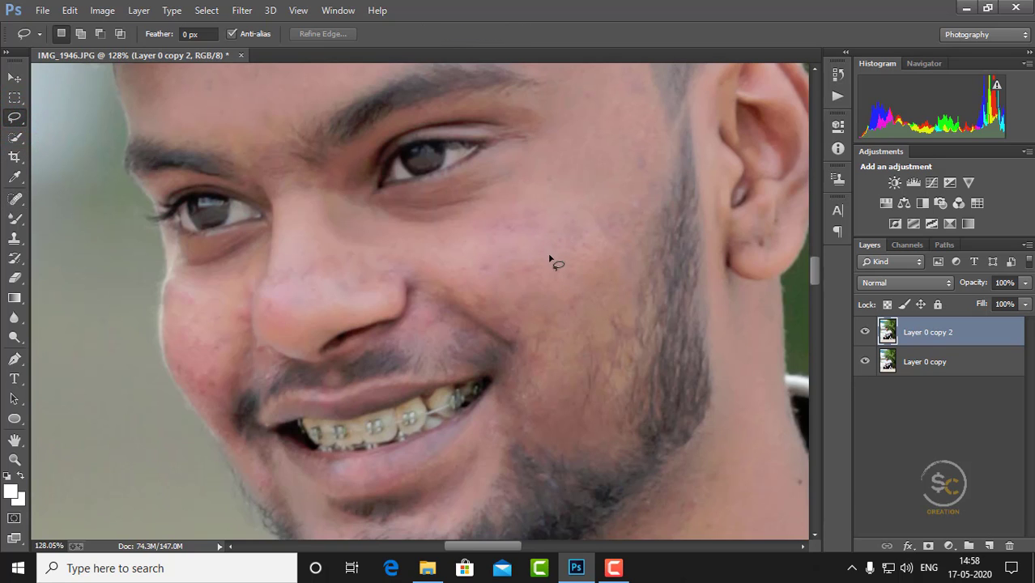
pyautogui.rightClick(968, 334)
pyautogui.click(687, 450)
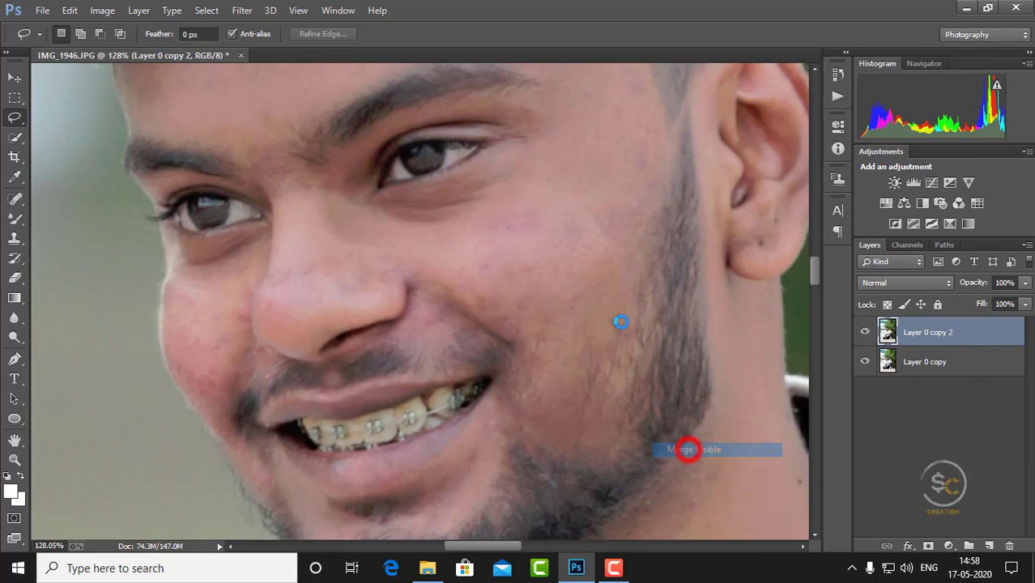
pyautogui.rightClick(970, 332)
pyautogui.click(993, 332)
pyautogui.hotkey('ctrl', 'z')
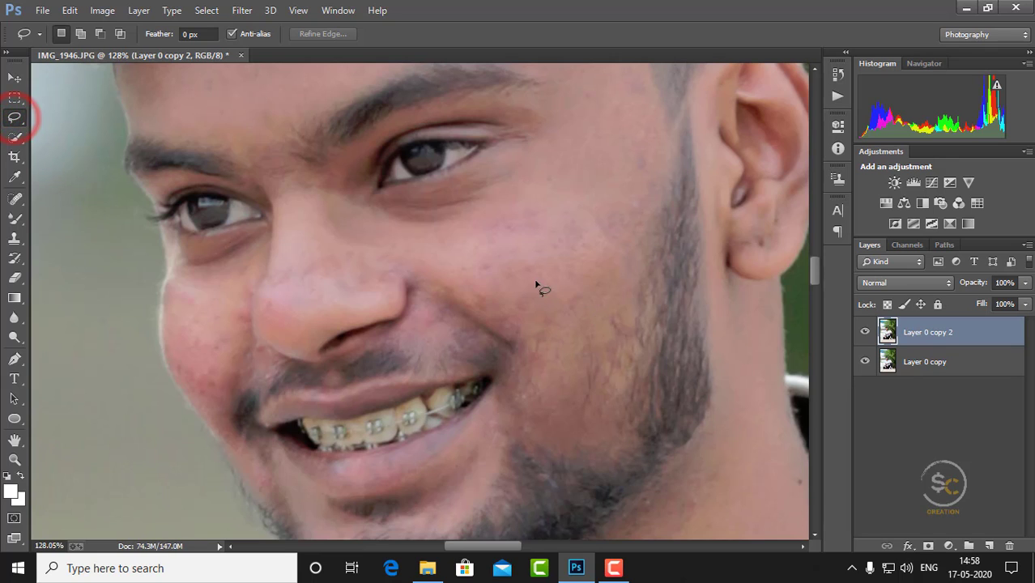
# Step: Lasso the cheek patch beside the nose, Content-Aware fill it, and deselect
pyautogui.moveTo(519, 302); pyautogui.dragTo(481, 260)
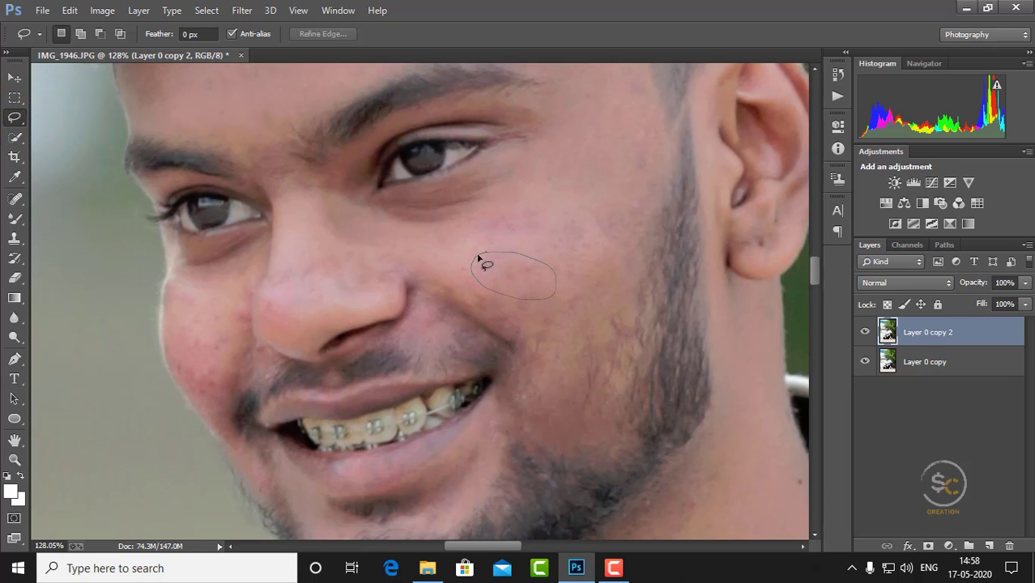
pyautogui.click(108, 9)
pyautogui.moveTo(69, 9)
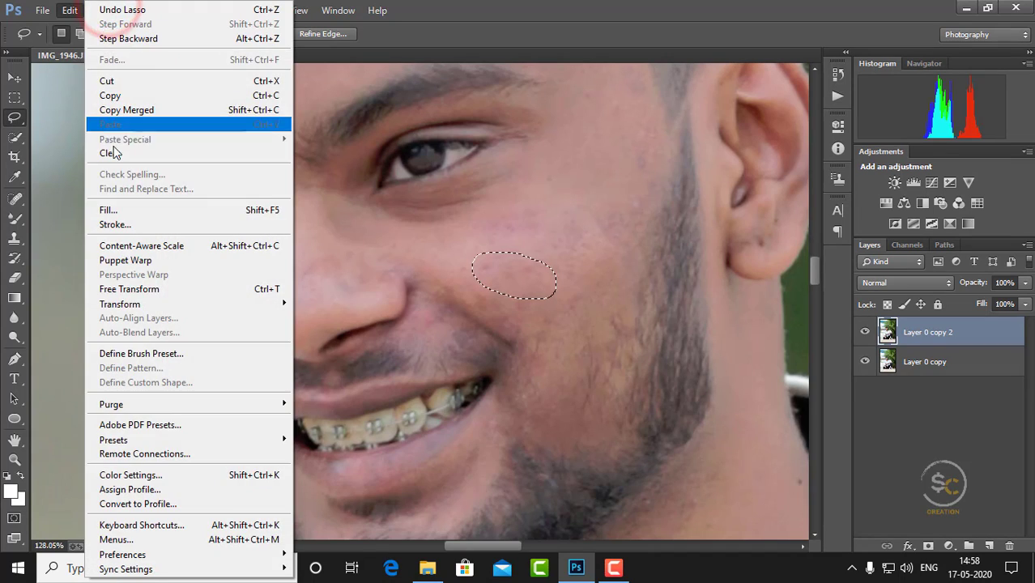
pyautogui.click(122, 209)
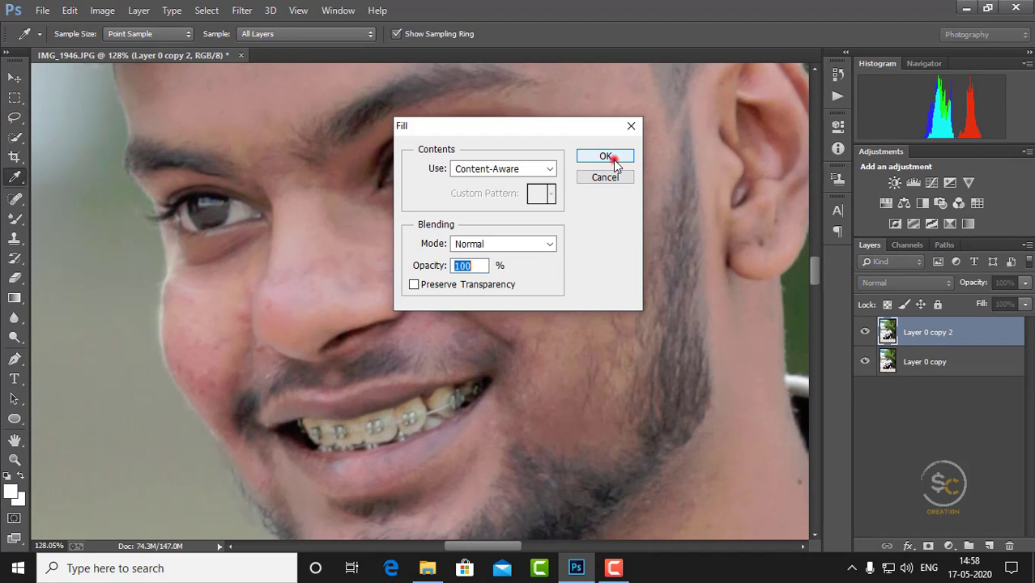
pyautogui.click(613, 160)
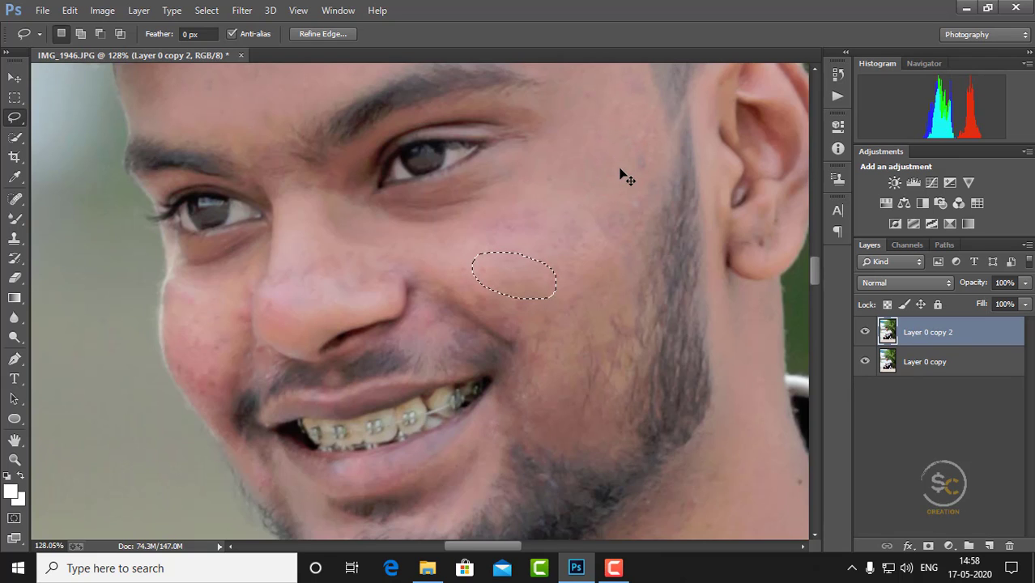
pyautogui.hotkey('ctrl', 'd')
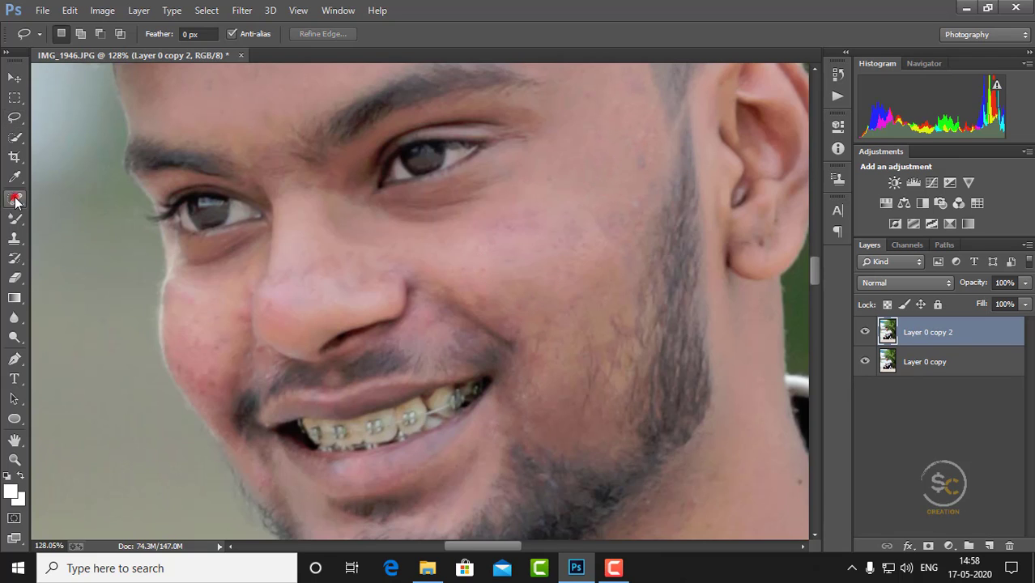
pyautogui.click(15, 199)
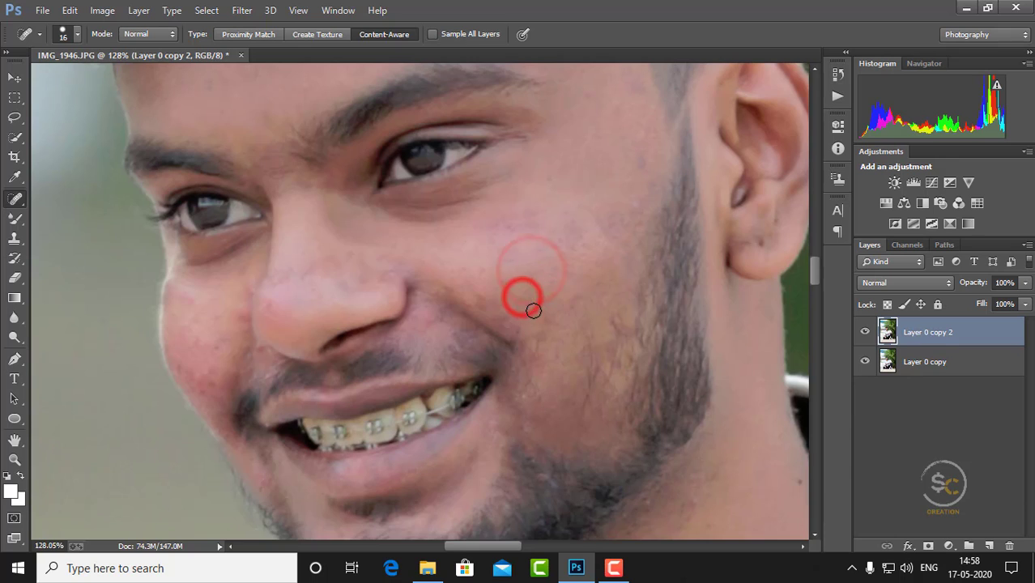
# Step: Compare the retouch, merge visible into Layer 0 copy 2, and duplicate it as Layer 0 copy 3
pyautogui.scroll(-3, 530, 303)
pyautogui.scroll(-2, 549, 358)
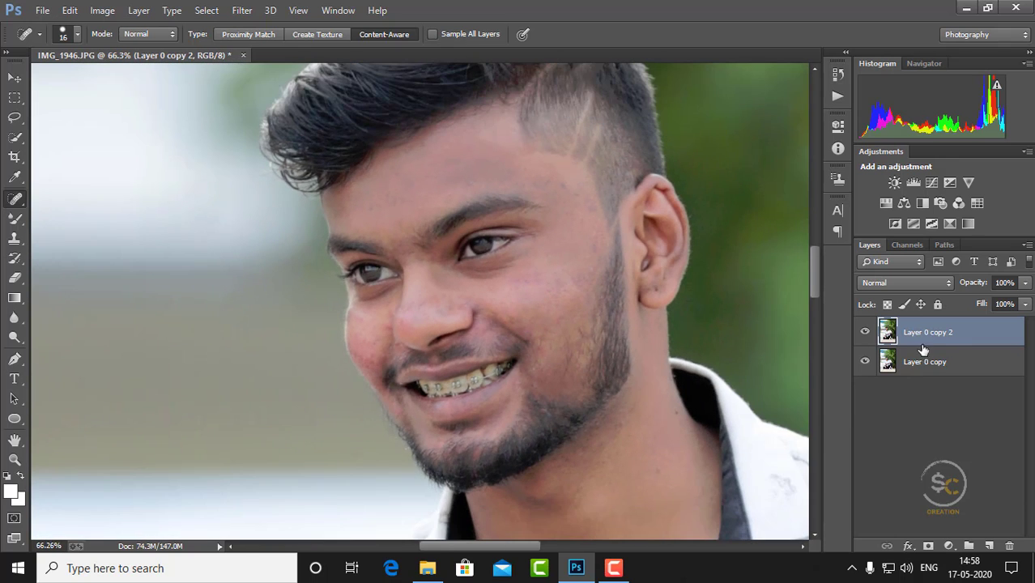
pyautogui.click(867, 338)
pyautogui.click(864, 339)
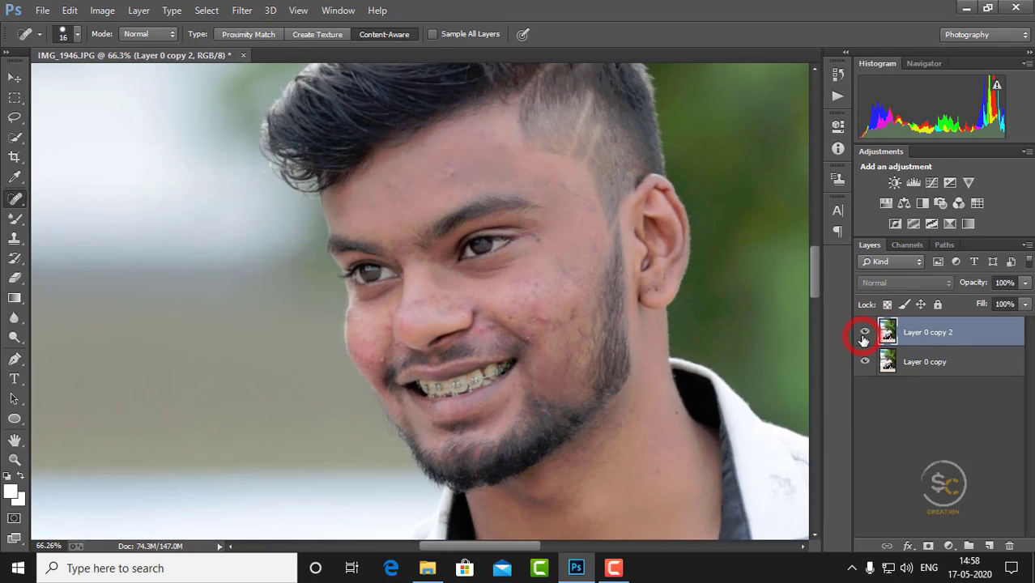
pyautogui.click(864, 338)
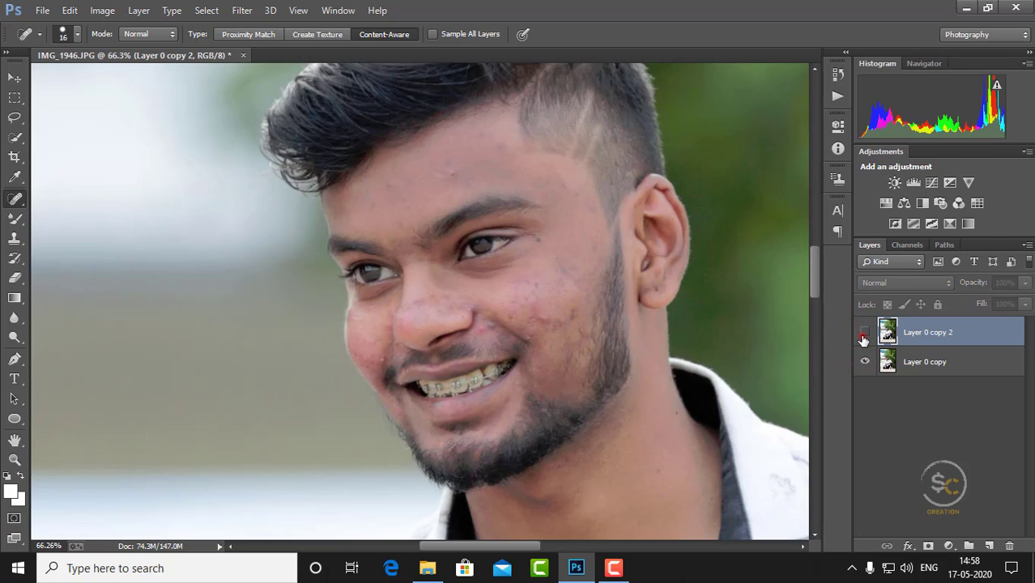
pyautogui.click(864, 334)
pyautogui.rightClick(943, 335)
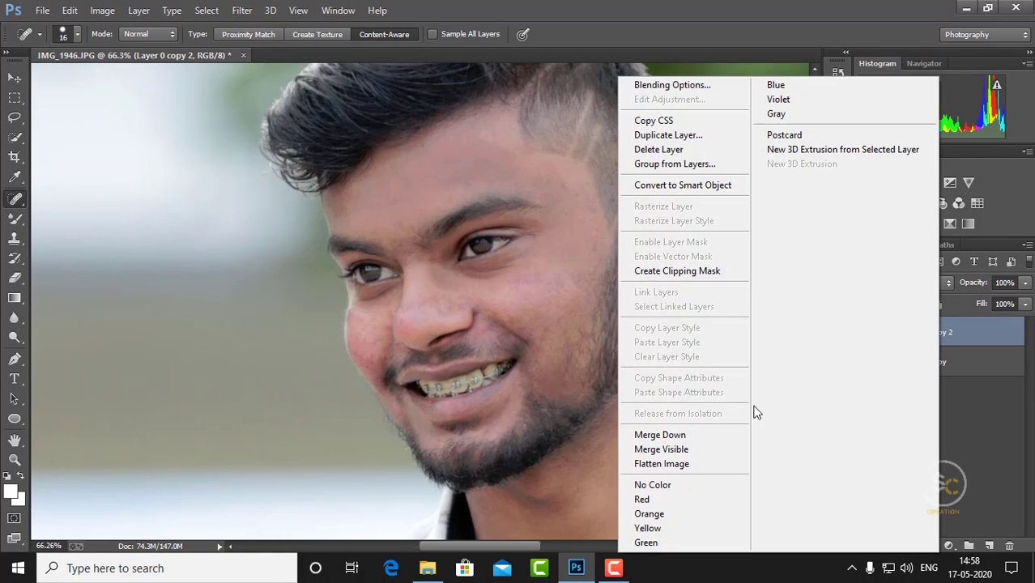
pyautogui.click(703, 448)
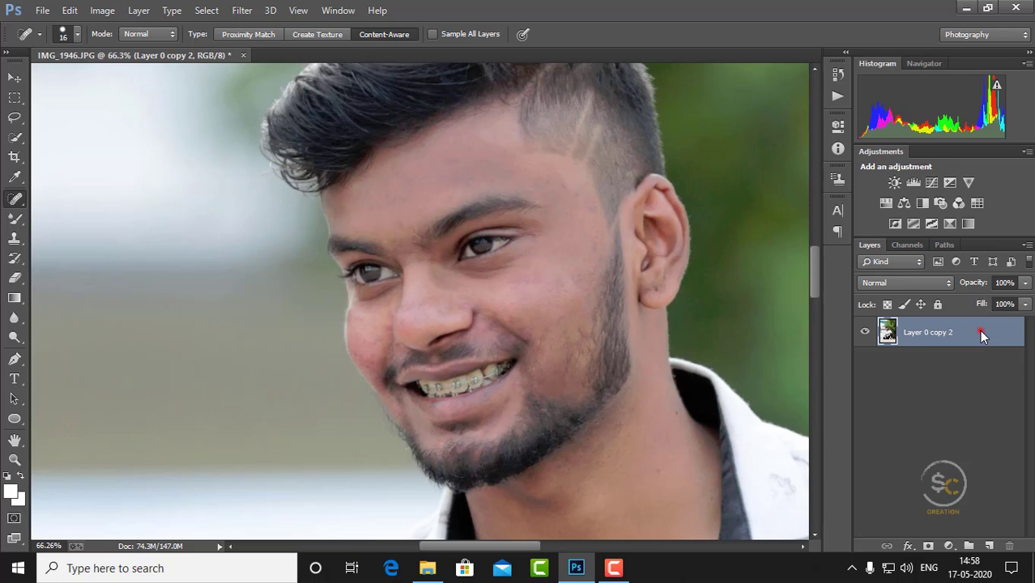
pyautogui.moveTo(981, 336); pyautogui.dragTo(989, 546)
# Step: Run Imagenomic Portraiture with split preview, a forehead skin-tone sample, and Softness 17
pyautogui.click(243, 11)
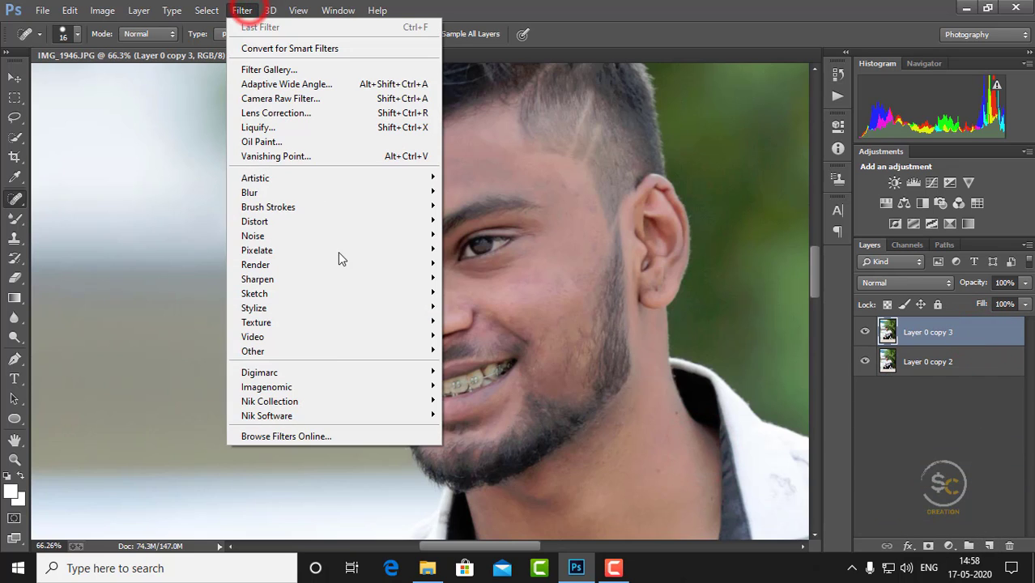
pyautogui.click(307, 388)
pyautogui.click(504, 402)
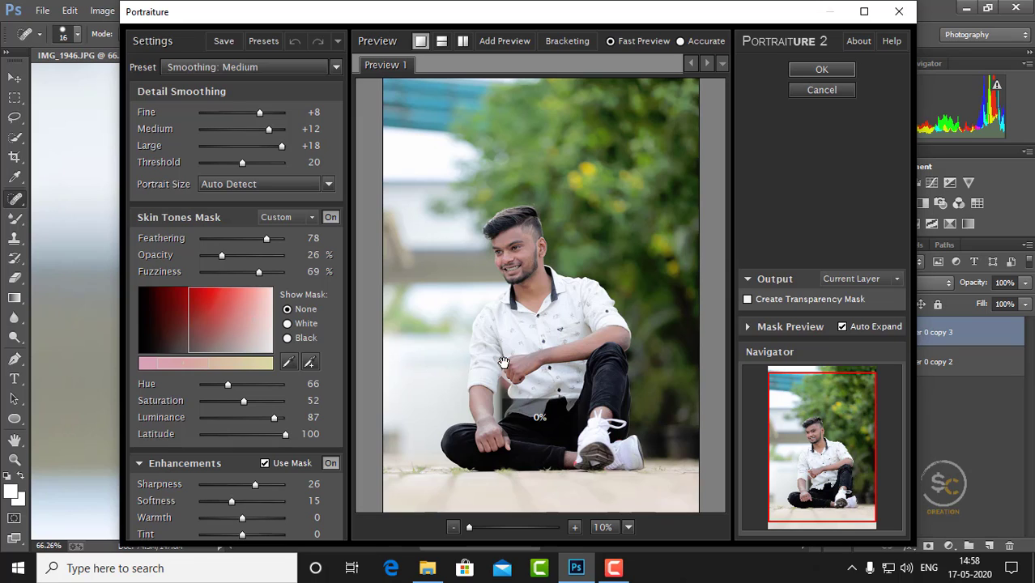
pyautogui.click(462, 41)
pyautogui.click(660, 278)
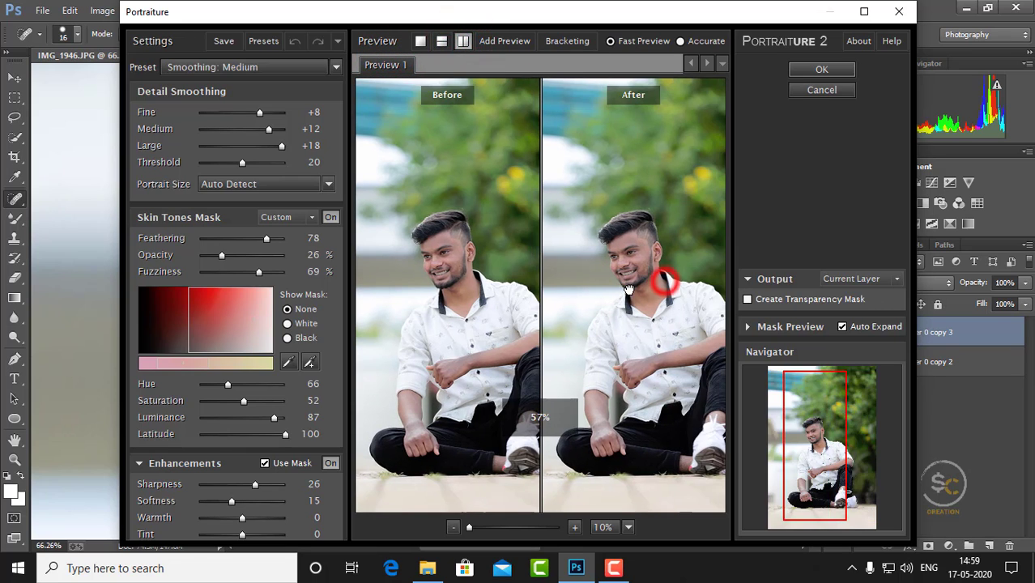
pyautogui.scroll(2, 640, 275)
pyautogui.scroll(1, 636, 273)
pyautogui.scroll(1, 632, 273)
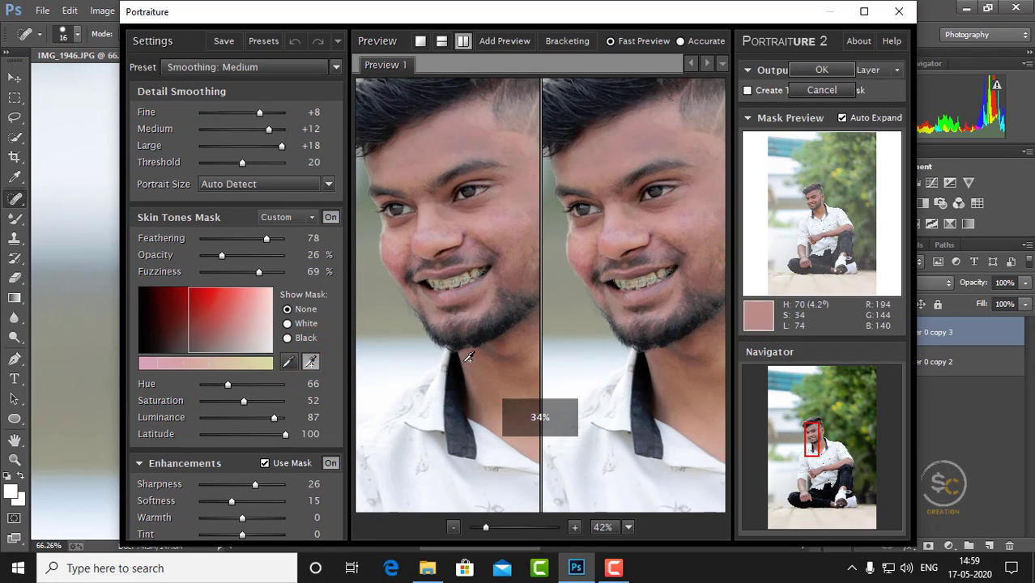
pyautogui.click(644, 139)
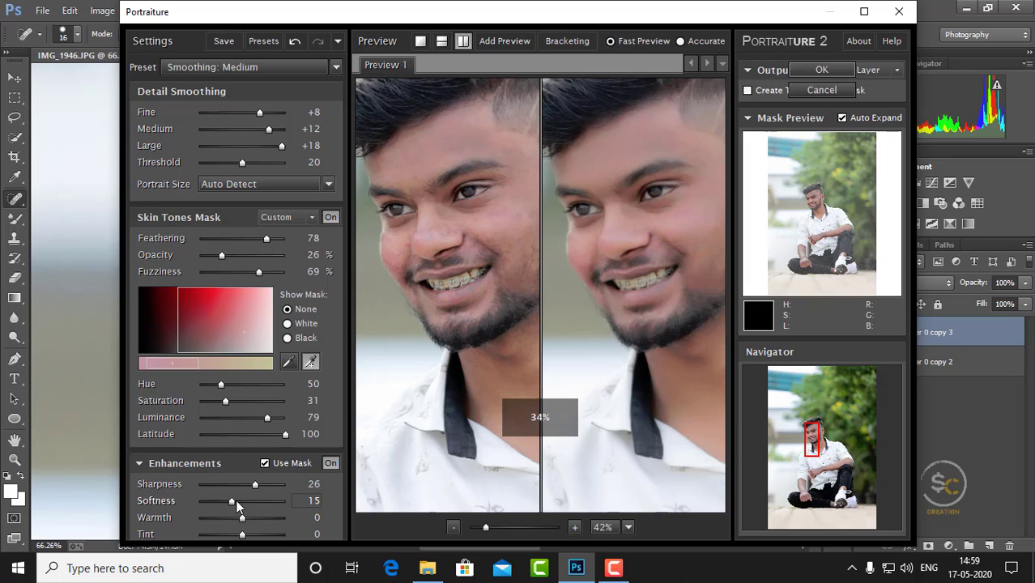
pyautogui.moveTo(232, 504); pyautogui.dragTo(235, 504)
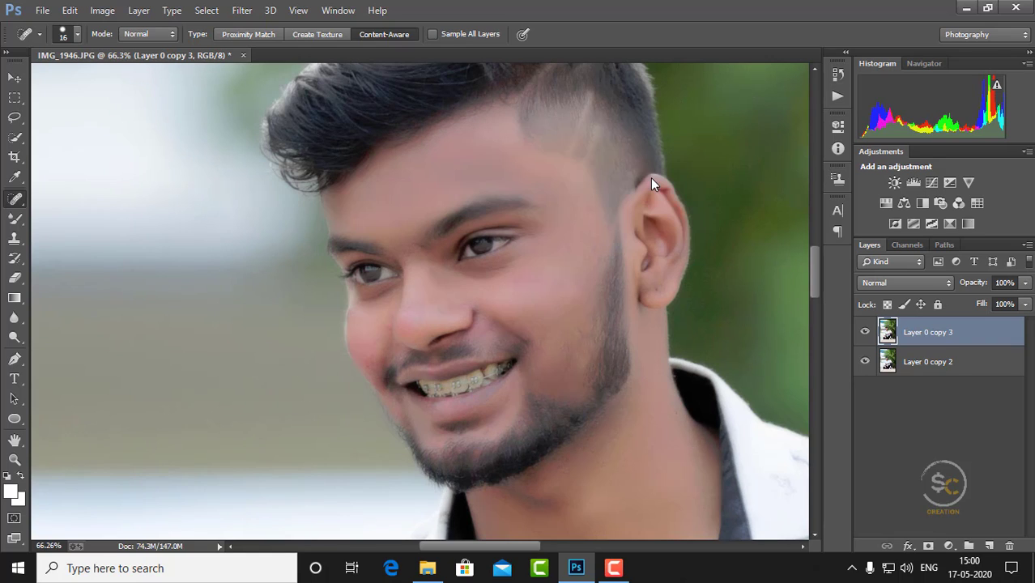
# Step: Compare the smoothed layer, then pick the Eraser with a 163 px brush
pyautogui.click(865, 333)
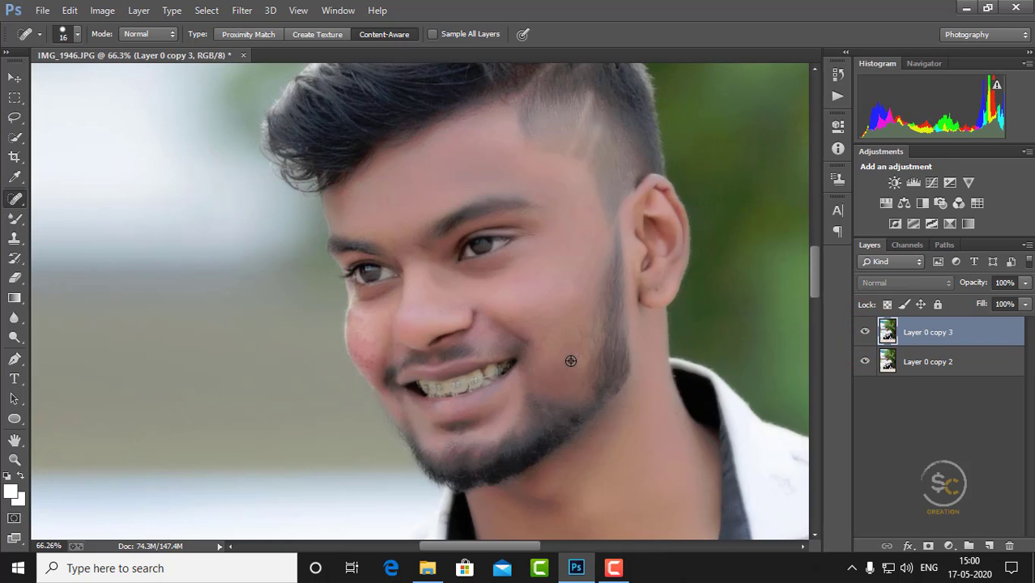
pyautogui.scroll(3, 570, 360)
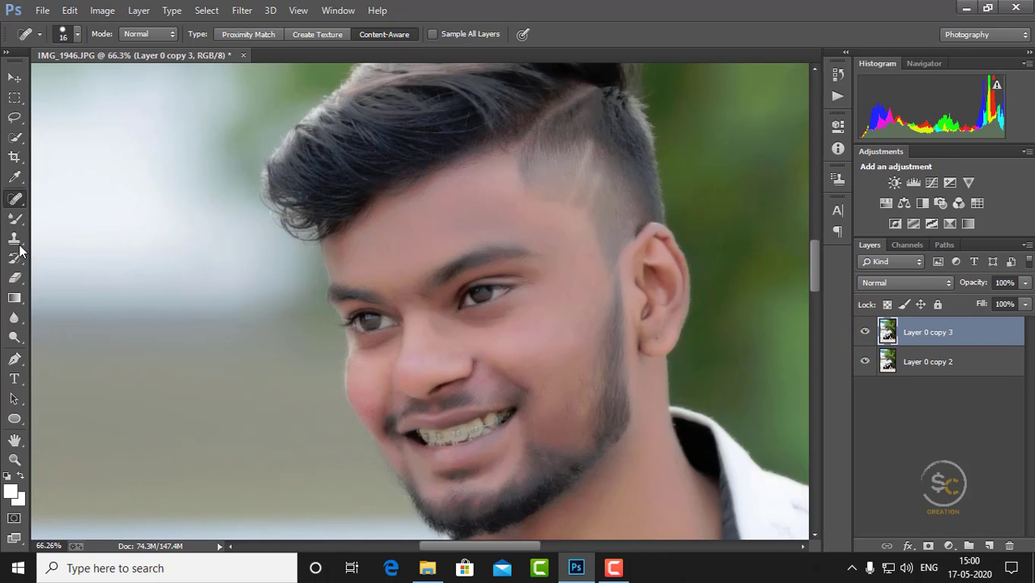
pyautogui.click(15, 279)
pyautogui.scroll(2, 485, 440)
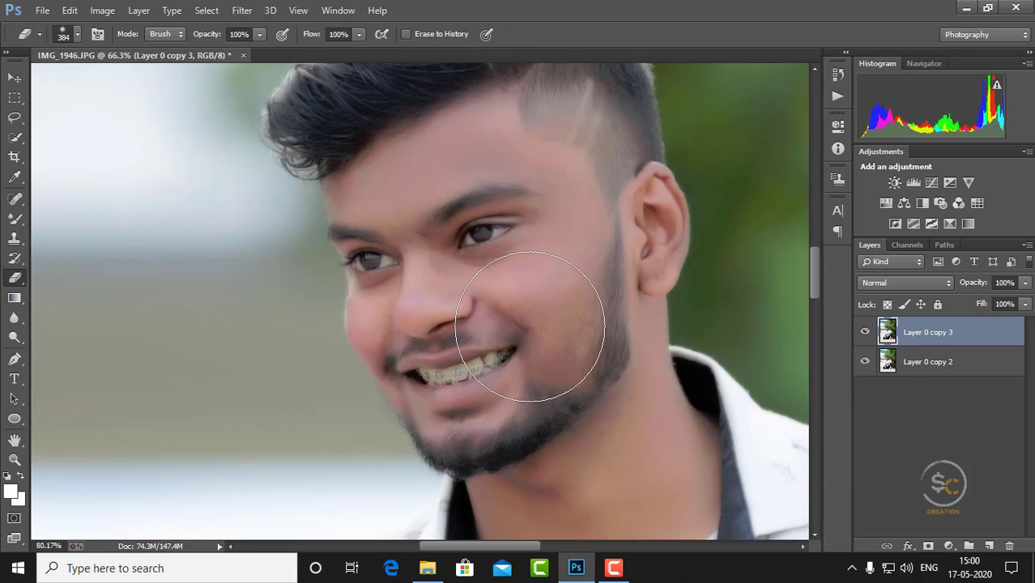
pyautogui.scroll(2, 530, 332)
pyautogui.rightClick(553, 299)
pyautogui.moveTo(687, 340); pyautogui.dragTo(656, 335)
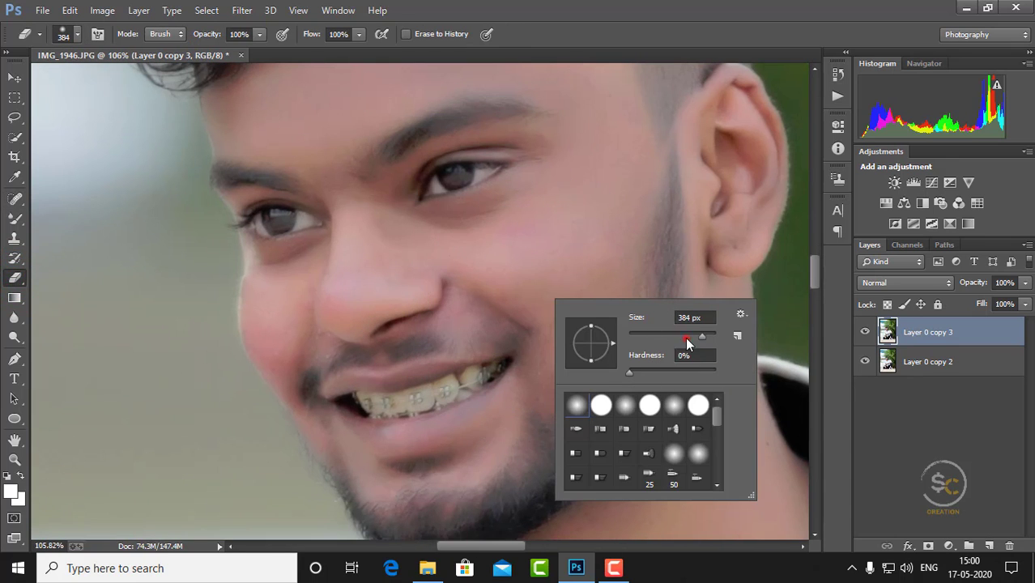
pyautogui.click(451, 178)
# Step: Erase the smoothing over the left eye, the teeth and the chin beard
pyautogui.click(277, 216)
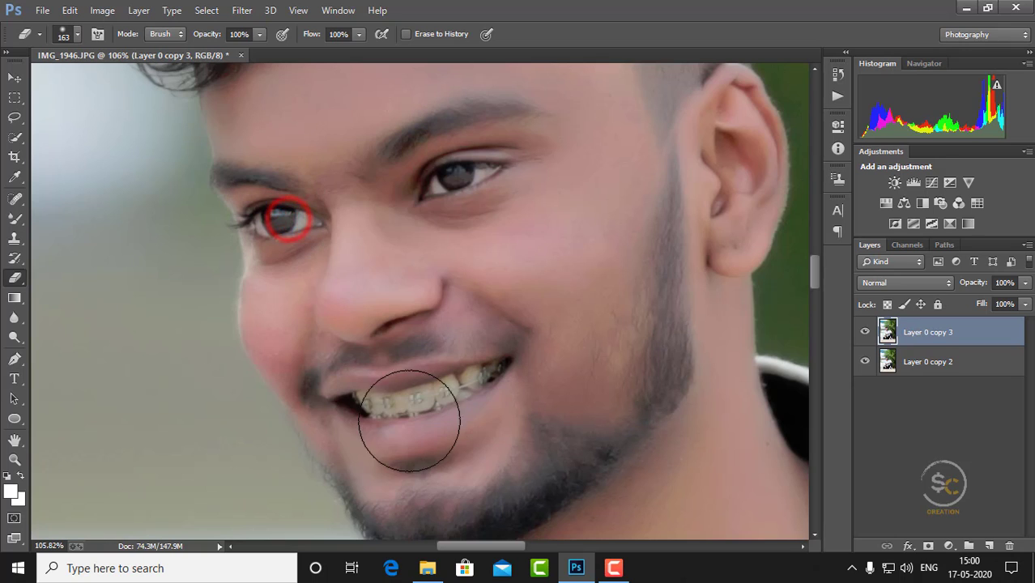
pyautogui.click(367, 400)
pyautogui.scroll(-3, 487, 406)
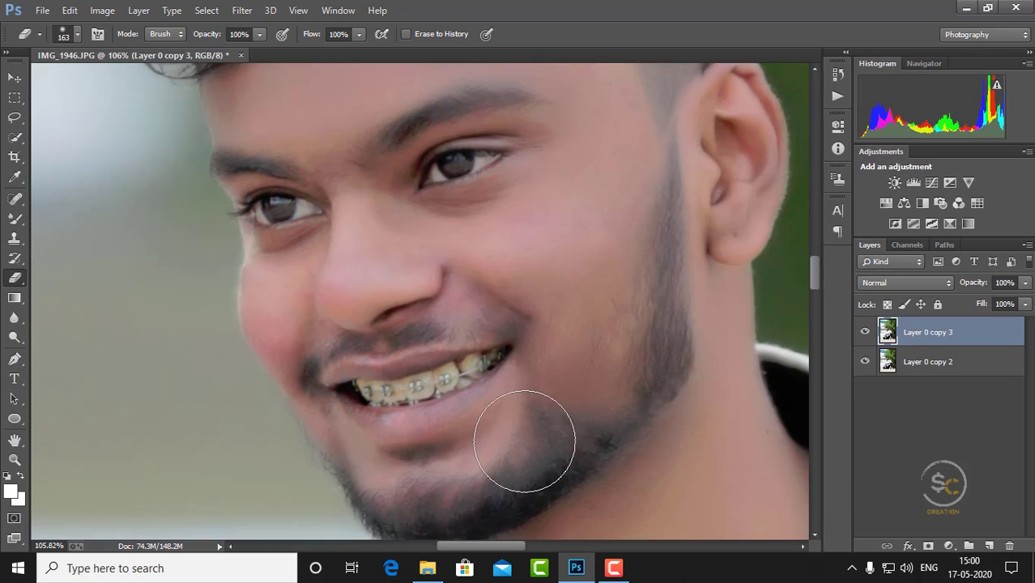
pyautogui.click(541, 404)
pyautogui.scroll(3, 616, 388)
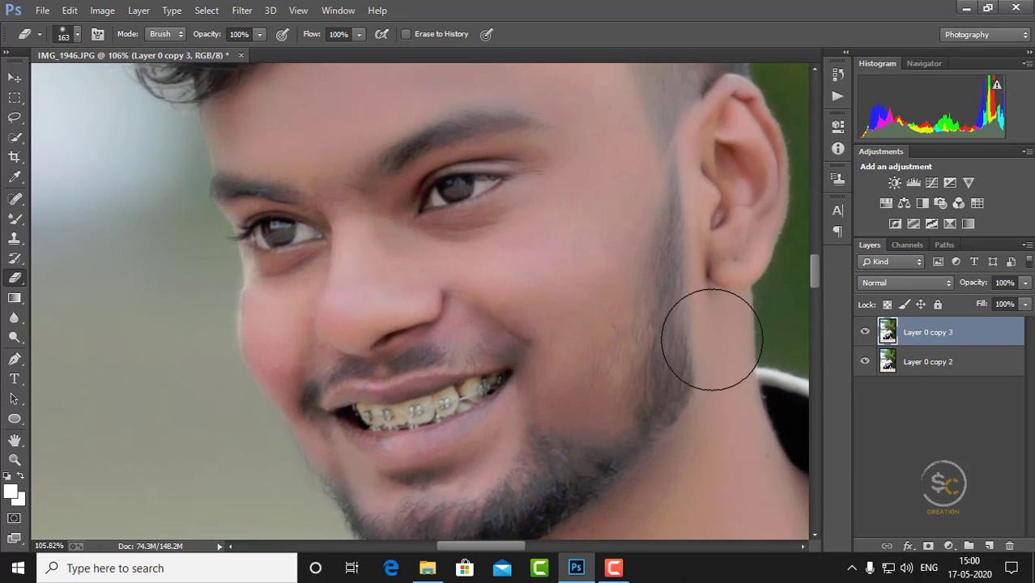
# Step: With a smaller eraser, restore the beard edge and hairline around the ear
pyautogui.rightClick(716, 339)
pyautogui.click(669, 239)
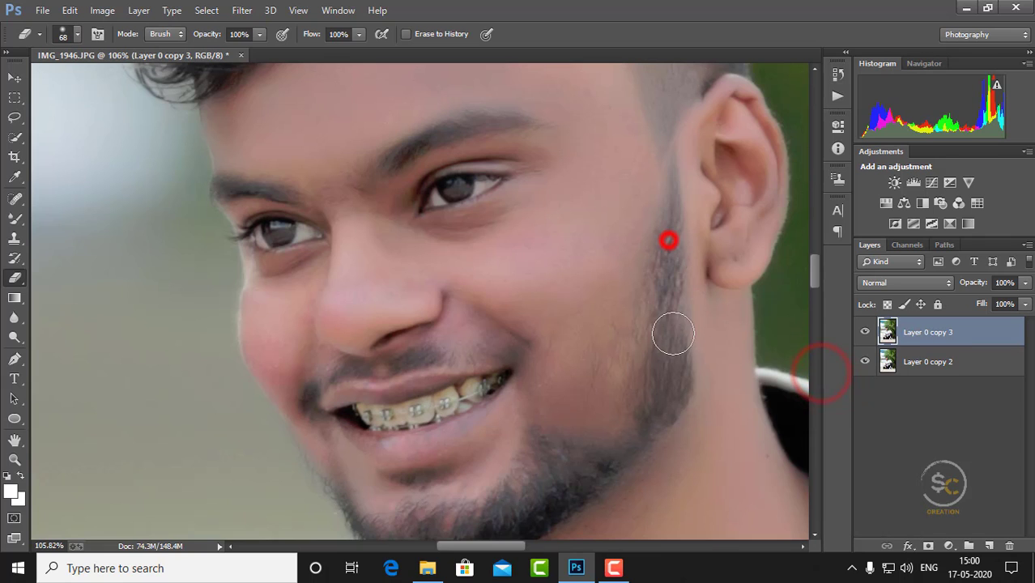
pyautogui.scroll(3, 670, 324)
pyautogui.click(678, 265)
pyautogui.scroll(3, 677, 259)
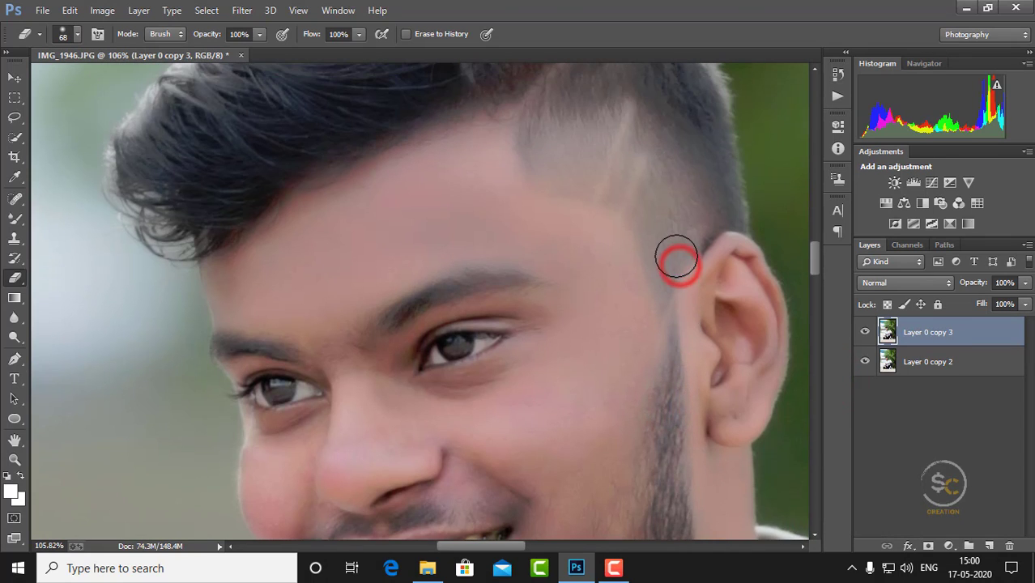
pyautogui.click(673, 257)
pyautogui.scroll(-2, 609, 166)
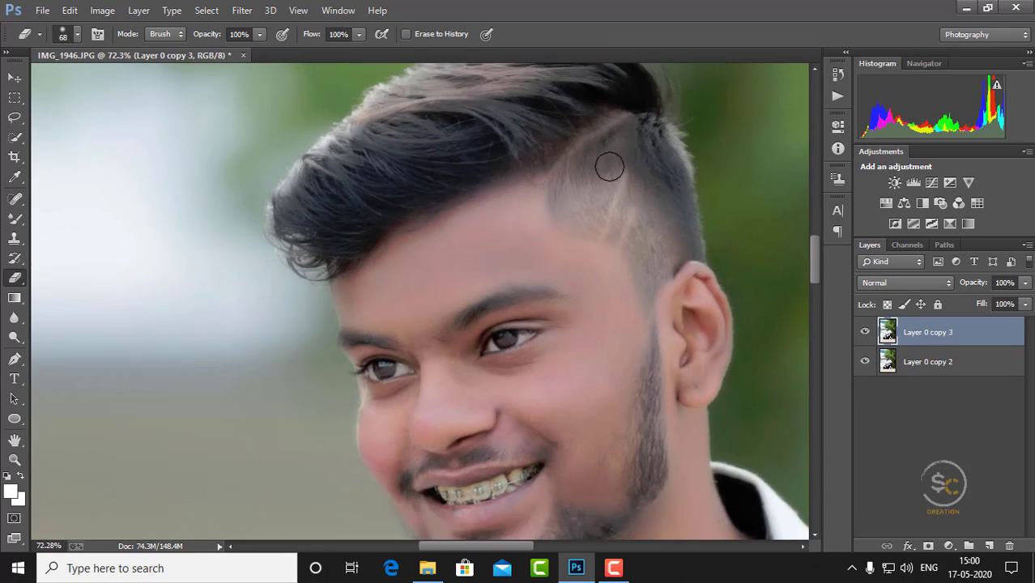
# Step: Enlarge the eraser to 149 px for the hairline, then compare the retouched layer on and off
pyautogui.rightClick(608, 166)
pyautogui.click(737, 220)
pyautogui.click(490, 144)
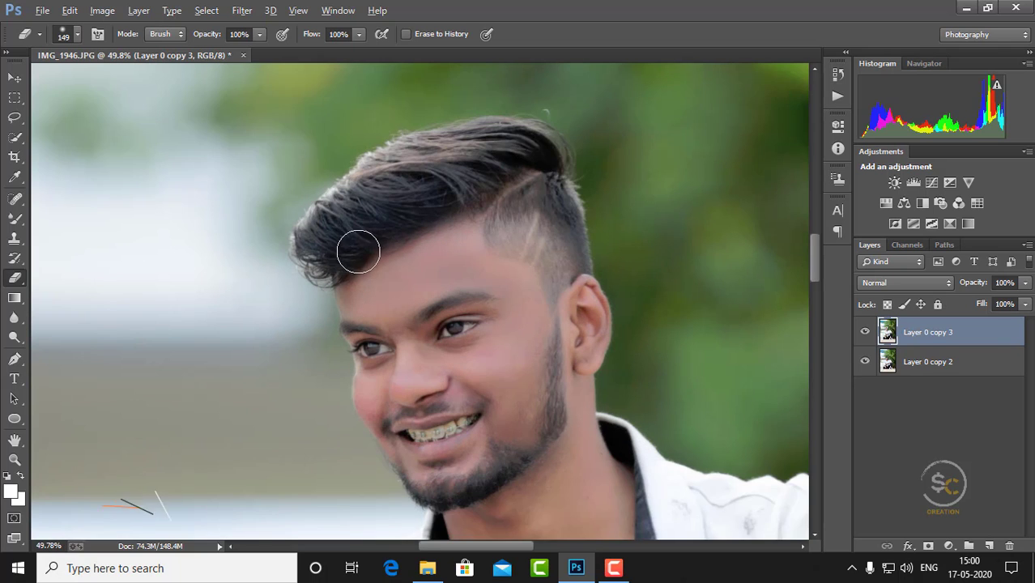
pyautogui.scroll(-5, 511, 367)
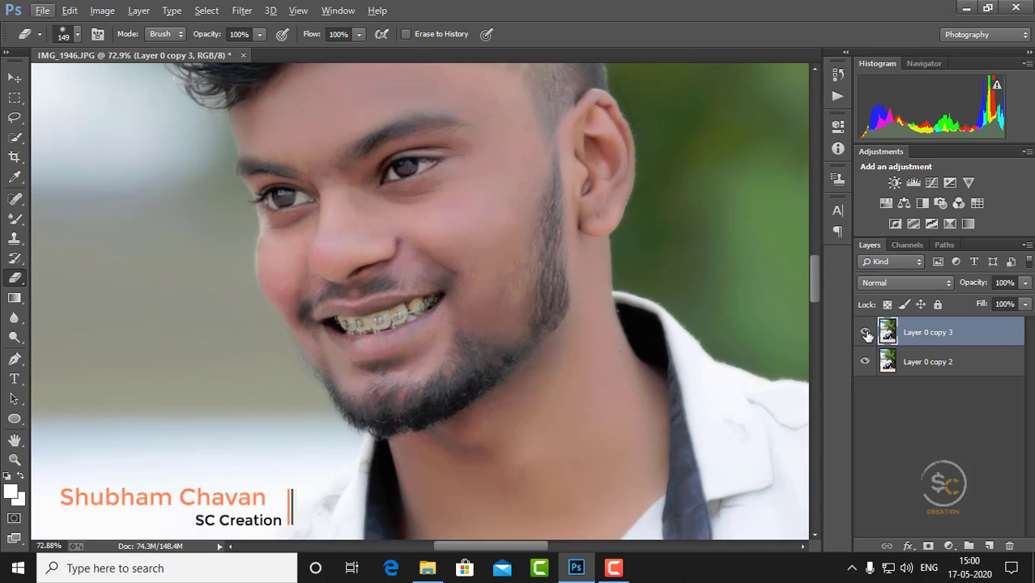
pyautogui.click(866, 333)
pyautogui.click(866, 332)
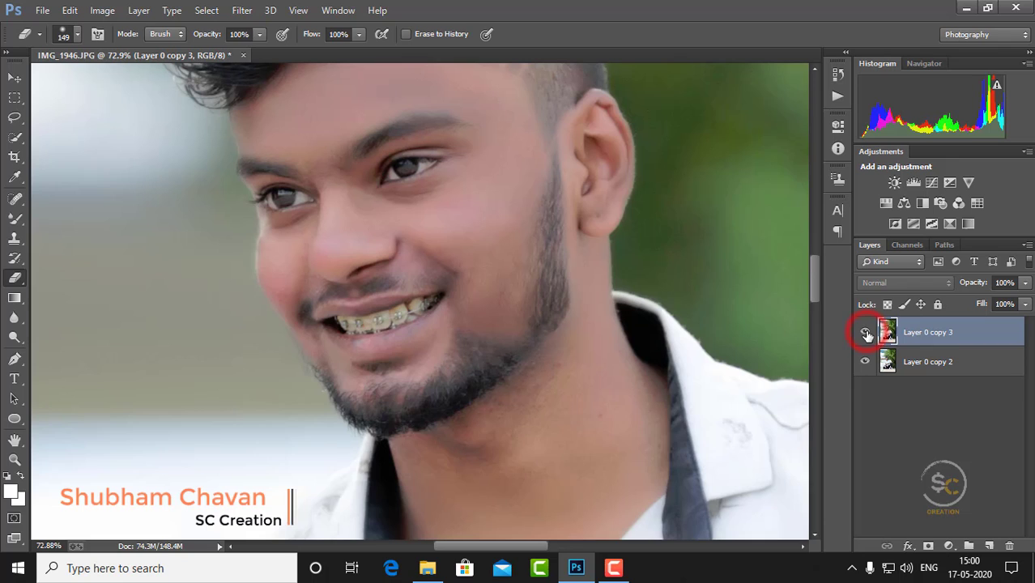
pyautogui.click(977, 333)
# Step: Select the Mixer Brush at 92 px with Wet lowered to 46%
pyautogui.click(12, 218)
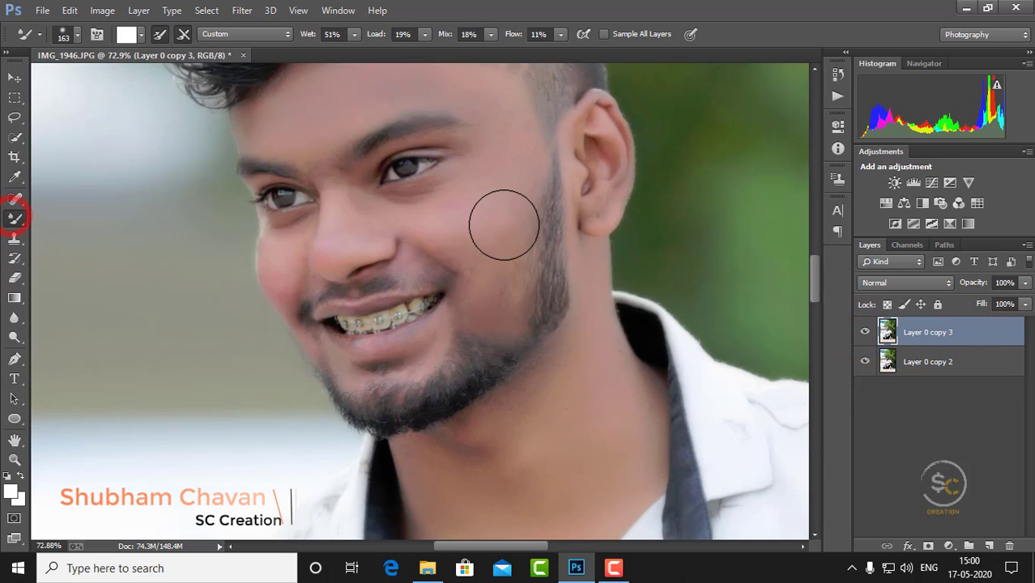
pyautogui.scroll(2, 494, 215)
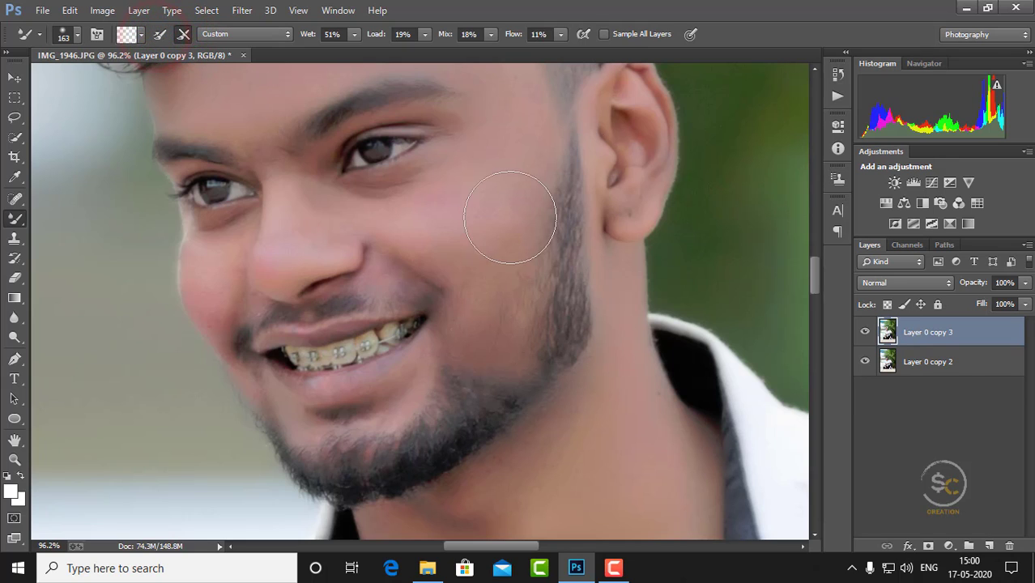
pyautogui.rightClick(519, 220)
pyautogui.click(630, 254)
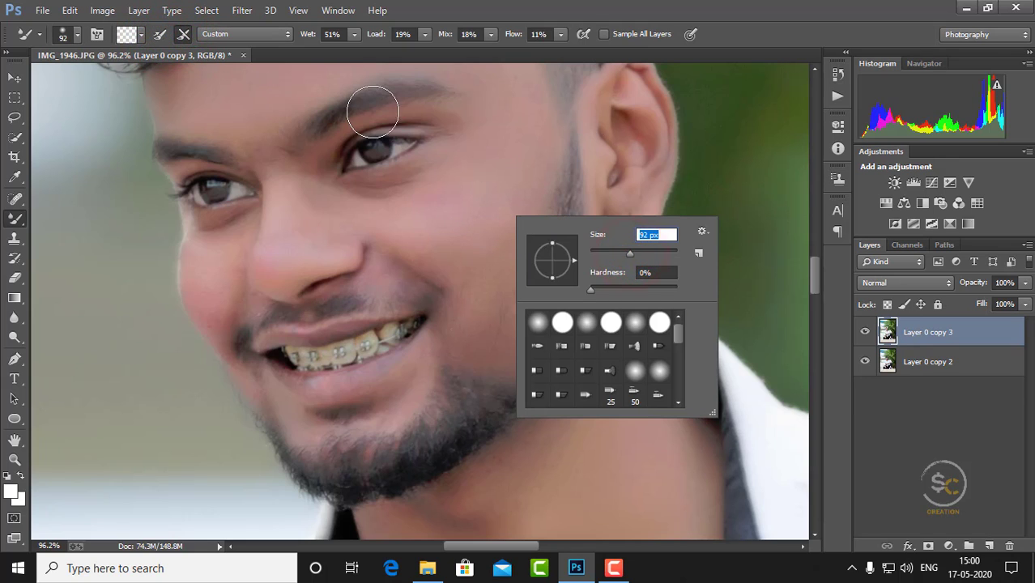
pyautogui.moveTo(307, 37); pyautogui.dragTo(309, 38)
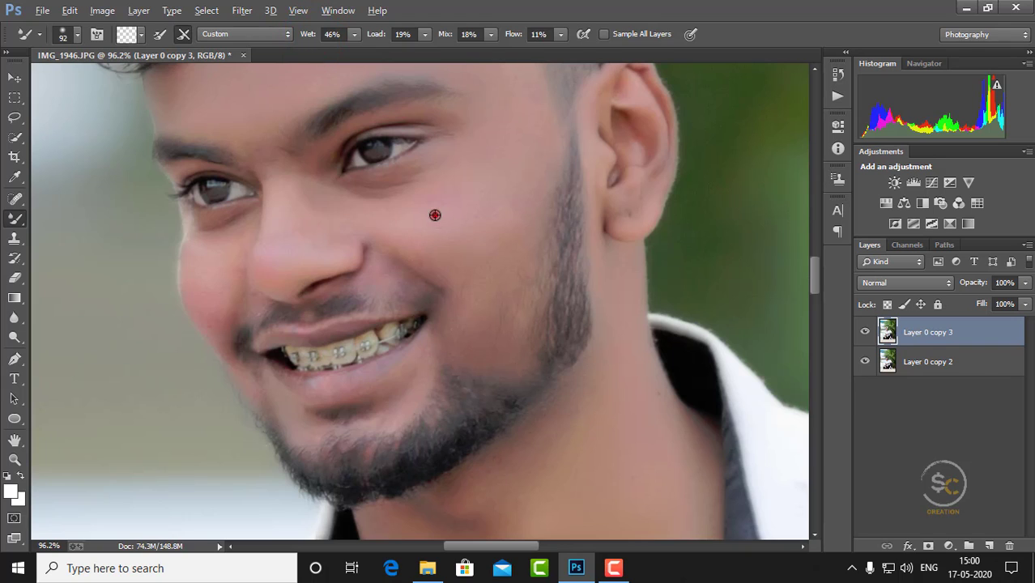
# Step: Blend the skin on the right cheek and the left cheek
pyautogui.moveTo(435, 215)
pyautogui.mouseDown()
pyautogui.moveTo(423, 245)
pyautogui.moveTo(475, 279)
pyautogui.mouseUp()
pyautogui.moveTo(472, 243); pyautogui.dragTo(481, 261)
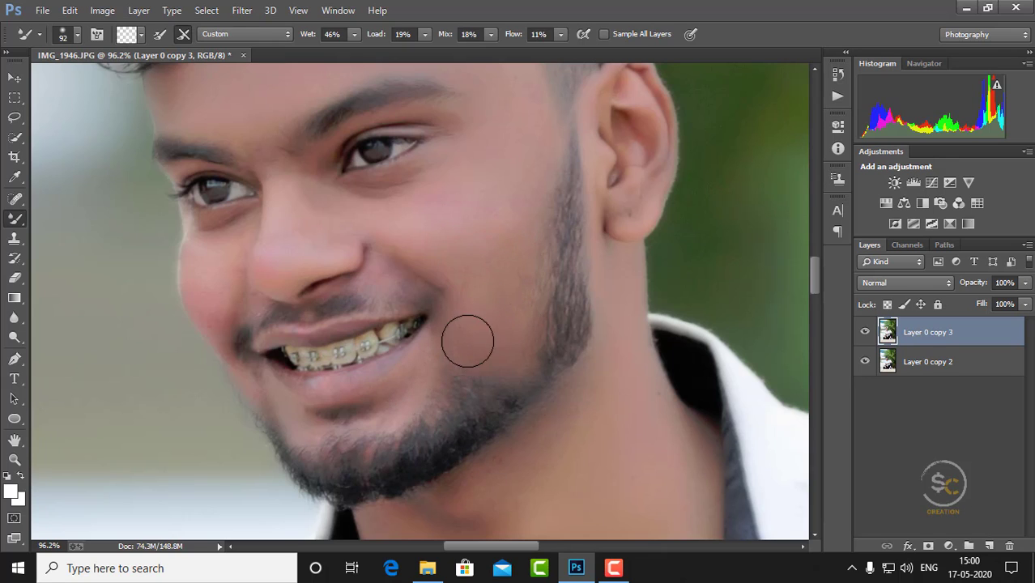
pyautogui.scroll(1, 467, 341)
pyautogui.moveTo(250, 342); pyautogui.dragTo(219, 315)
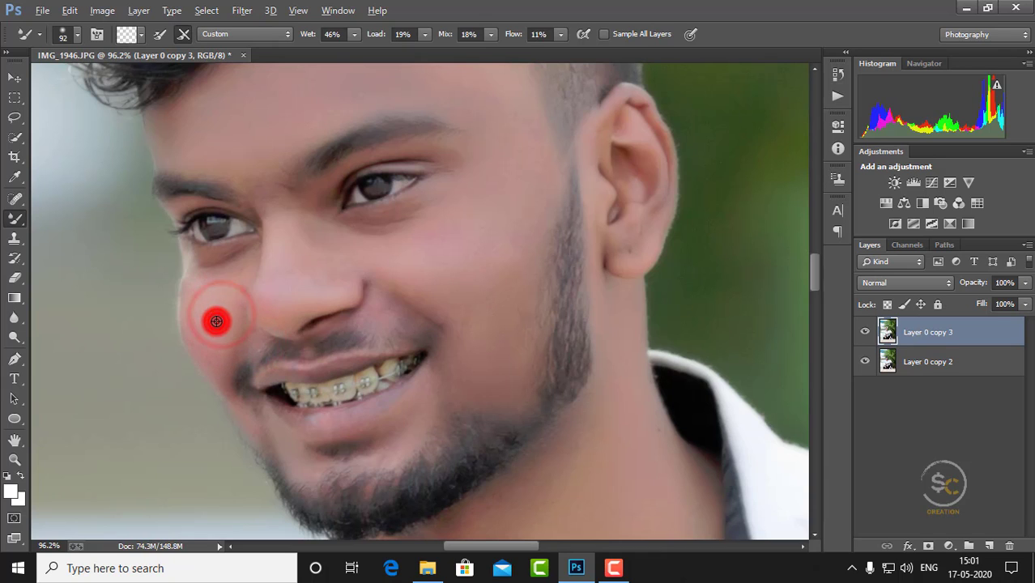
pyautogui.moveTo(217, 321); pyautogui.dragTo(222, 358)
pyautogui.click(215, 335)
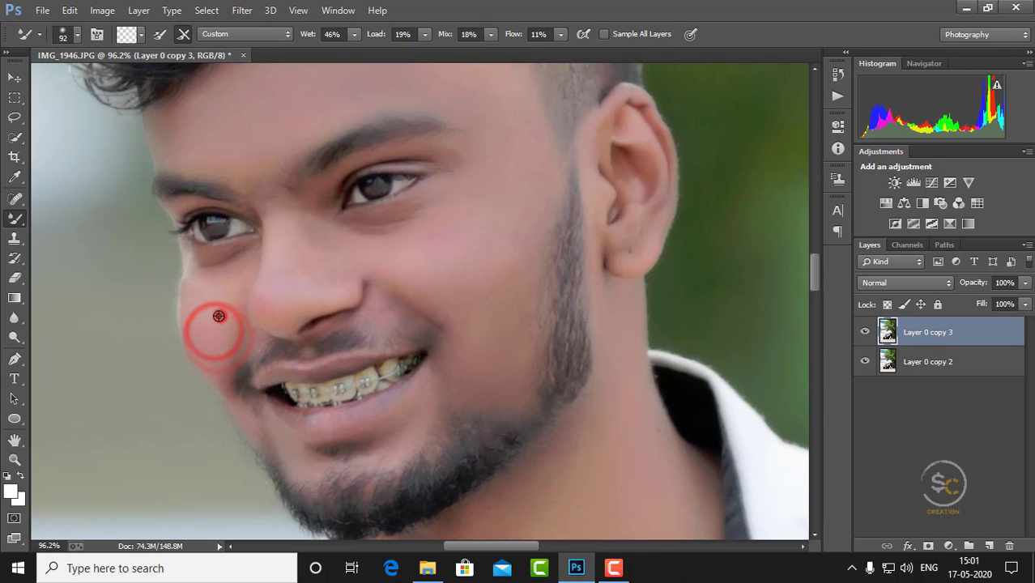
pyautogui.click(217, 318)
# Step: Smooth the skin along the nose, including the bridge and upper nose
pyautogui.moveTo(298, 293); pyautogui.dragTo(282, 294)
pyautogui.click(281, 297)
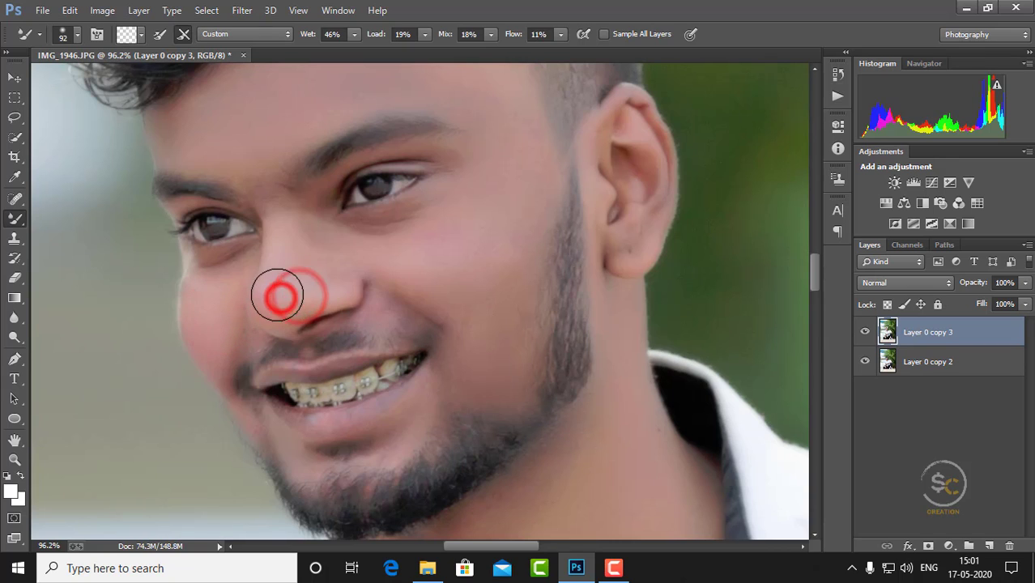
pyautogui.click(303, 285)
pyautogui.click(319, 271)
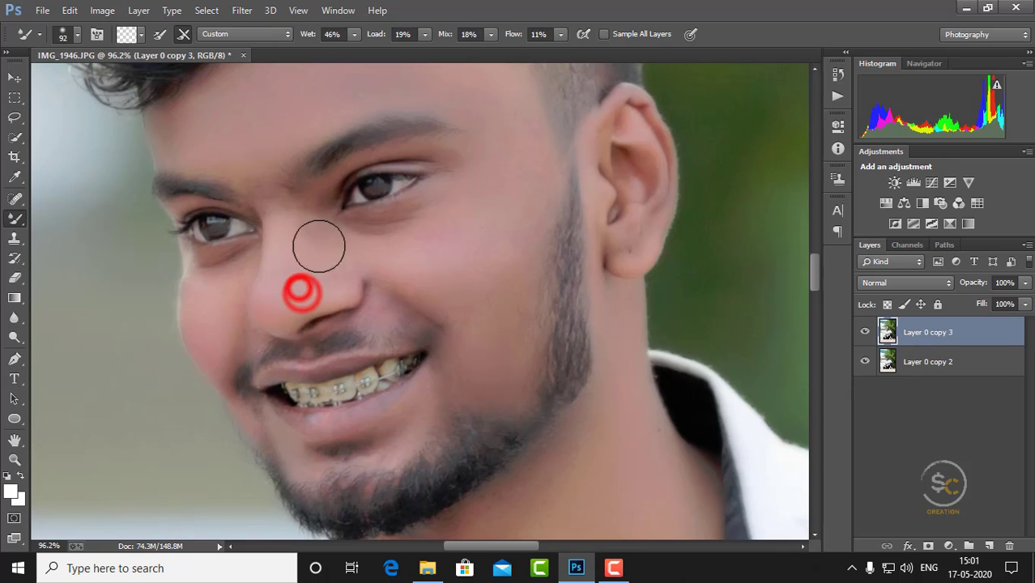
pyautogui.scroll(5, 339, 249)
# Step: Blend the right cheek beside the nose, then smooth the forehead
pyautogui.click(452, 335)
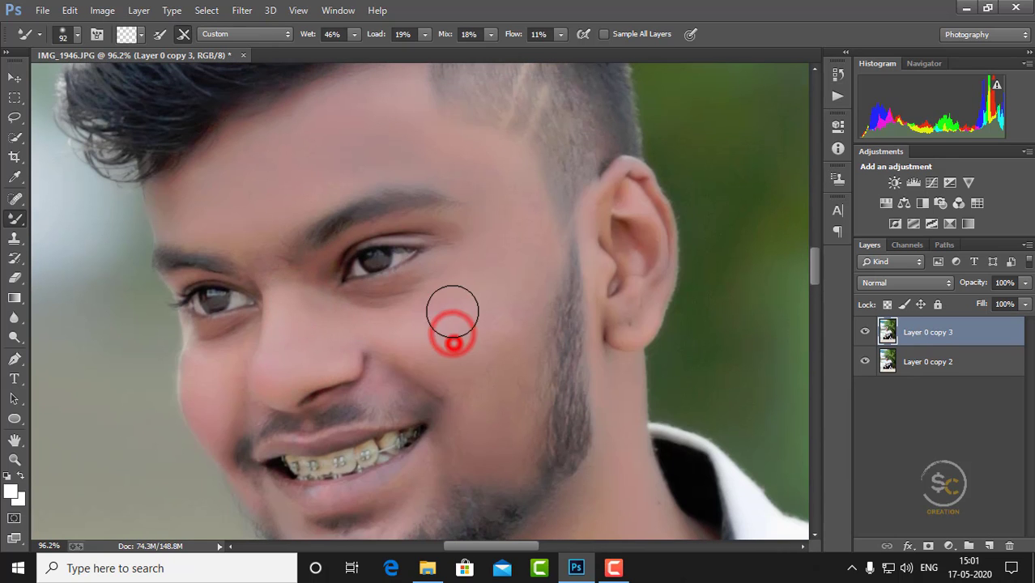
pyautogui.moveTo(452, 334); pyautogui.dragTo(464, 292)
pyautogui.moveTo(460, 339); pyautogui.dragTo(460, 309)
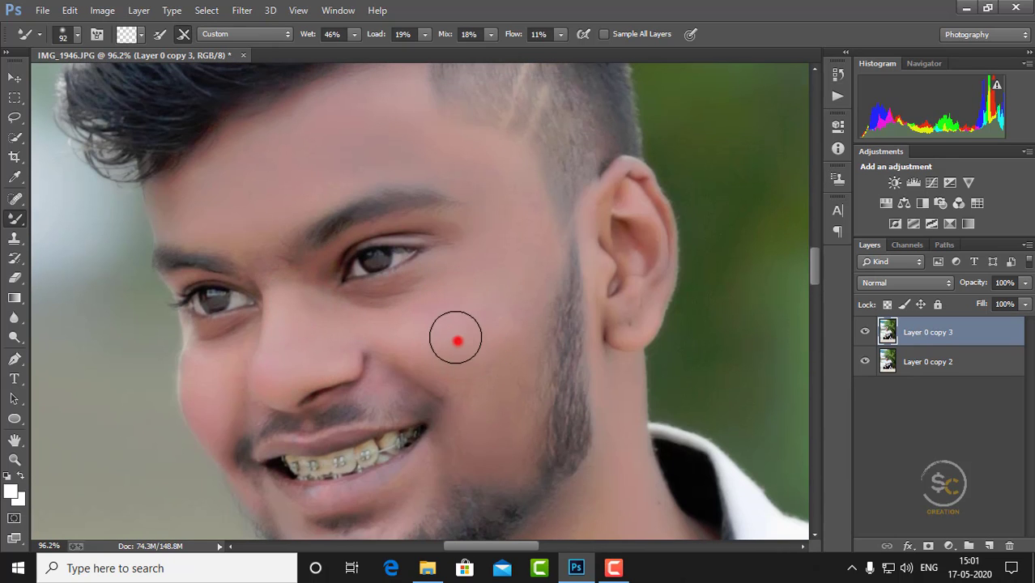
pyautogui.click(390, 367)
pyautogui.click(404, 347)
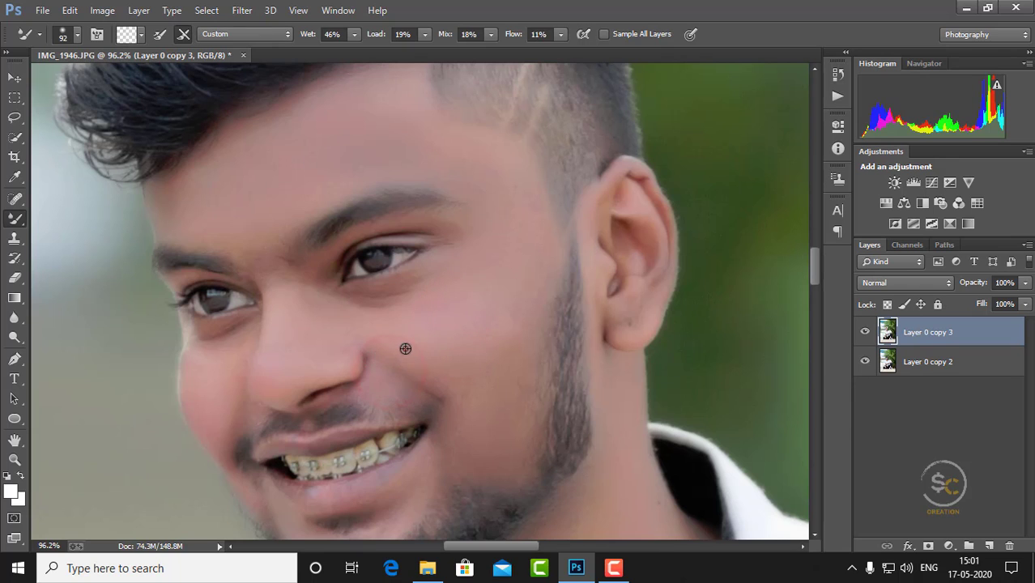
pyautogui.click(374, 382)
pyautogui.scroll(2, 503, 348)
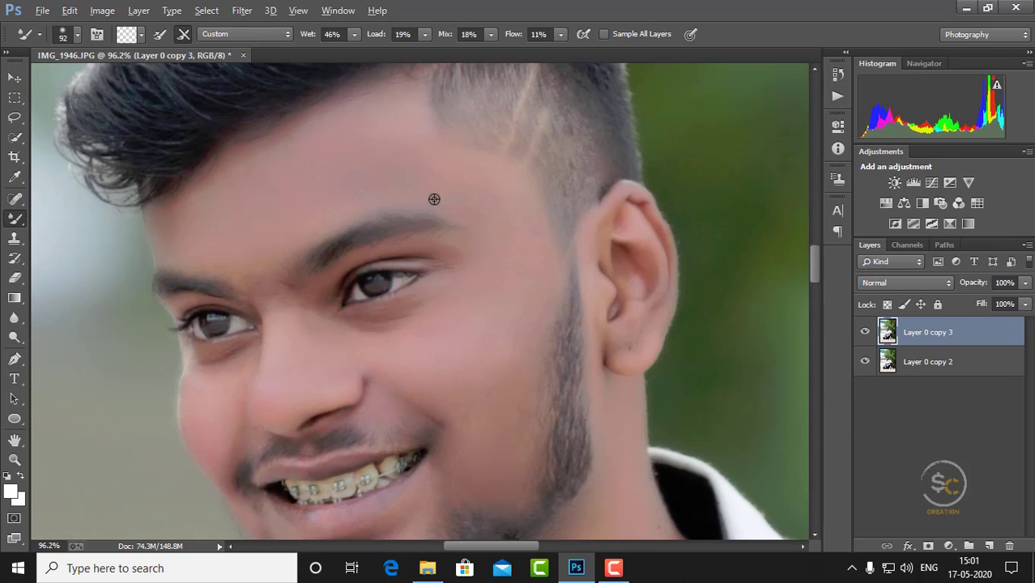
pyautogui.moveTo(410, 112); pyautogui.dragTo(370, 146)
pyautogui.scroll(-3, 473, 179)
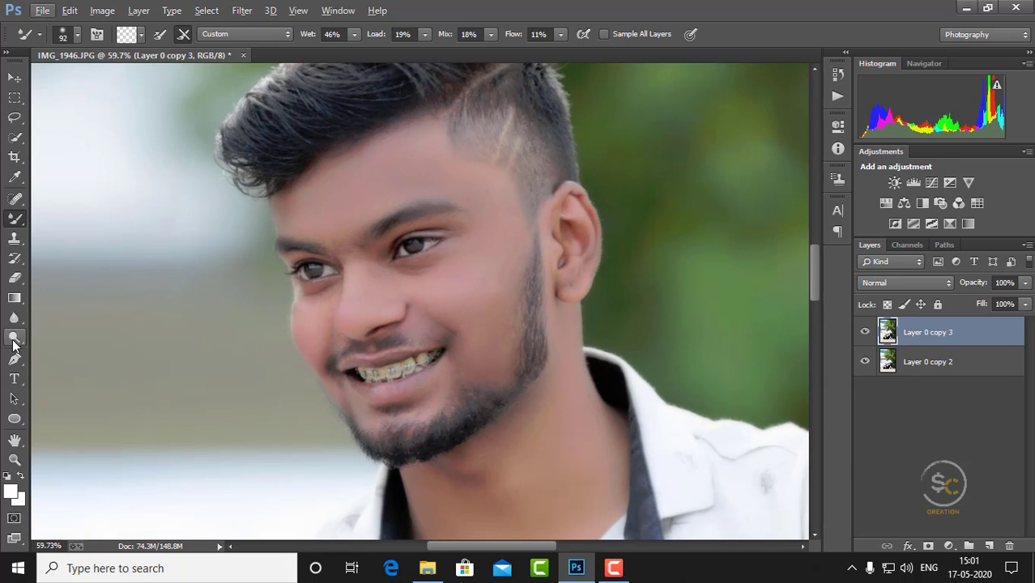
# Step: Dodge midtones at 10% exposure over the cheeks, forehead and chin
pyautogui.click(13, 339)
pyautogui.click(496, 364)
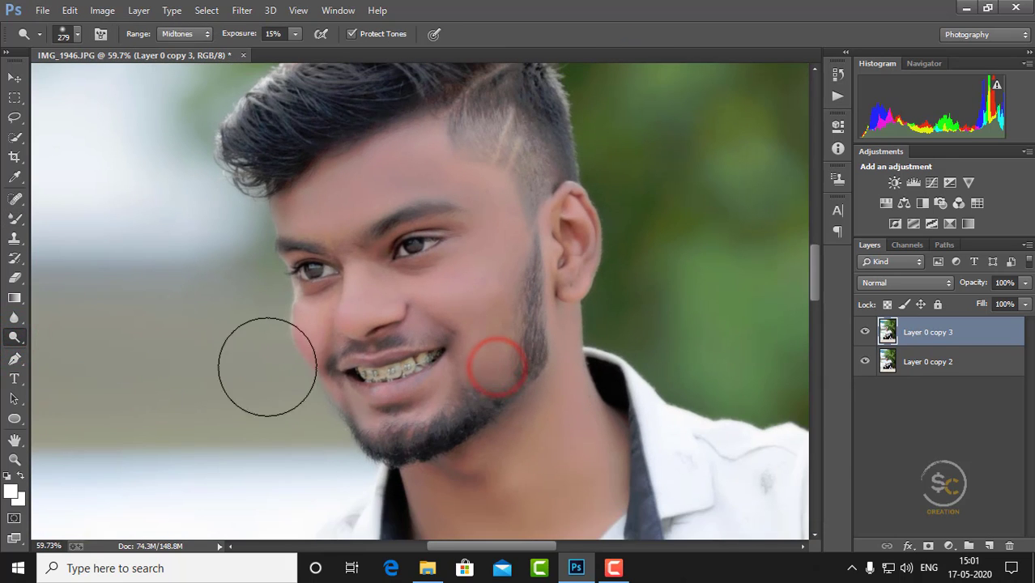
pyautogui.moveTo(239, 37); pyautogui.dragTo(243, 36)
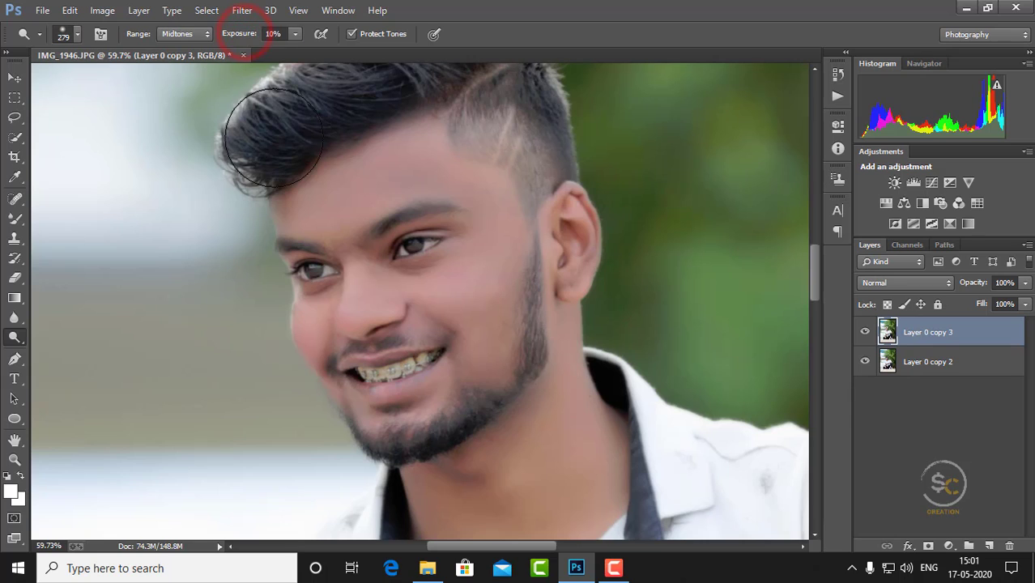
pyautogui.click(324, 200)
pyautogui.click(401, 170)
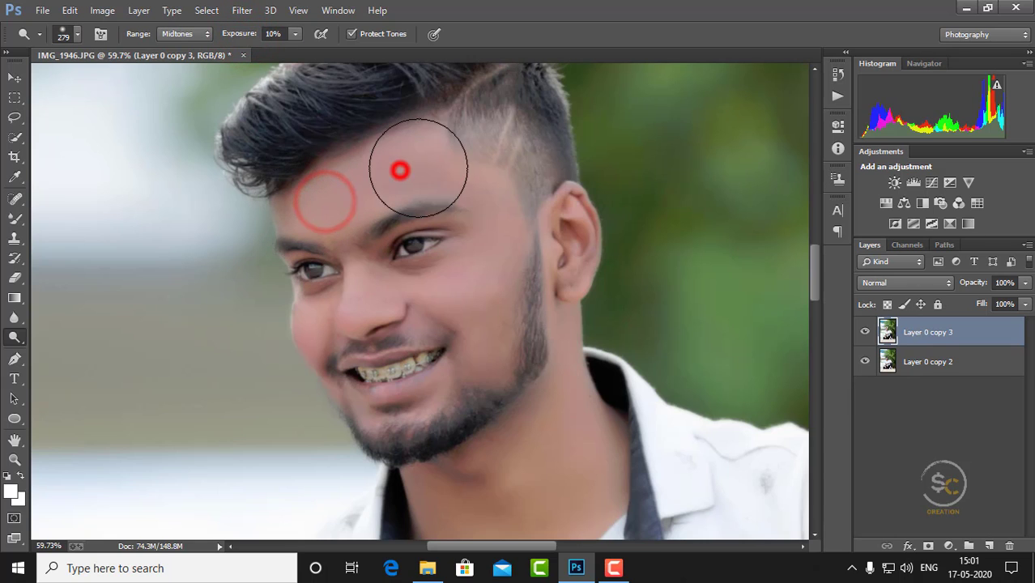
pyautogui.click(312, 341)
pyautogui.click(371, 408)
pyautogui.click(422, 446)
# Step: Lighten the neck and the underside of the chin
pyautogui.scroll(-2, 454, 429)
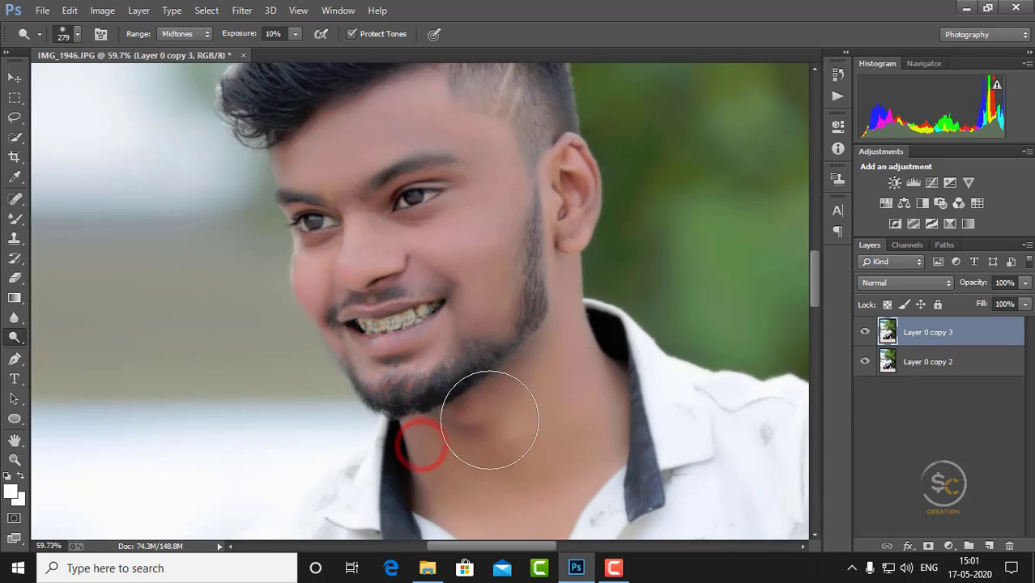
pyautogui.click(486, 418)
pyautogui.click(503, 402)
pyautogui.scroll(-1, 531, 405)
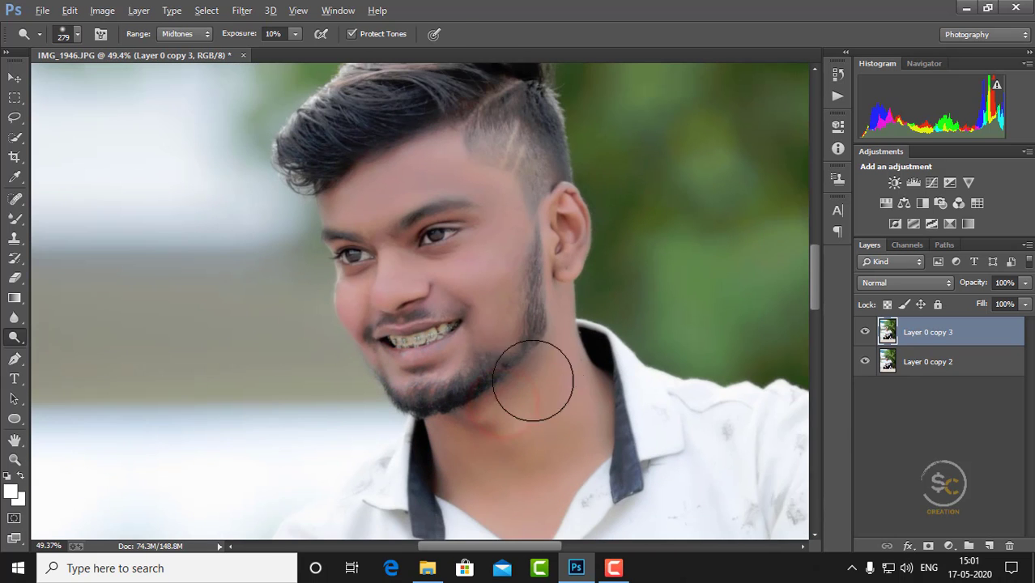
pyautogui.click(488, 347)
pyautogui.scroll(-1, 567, 357)
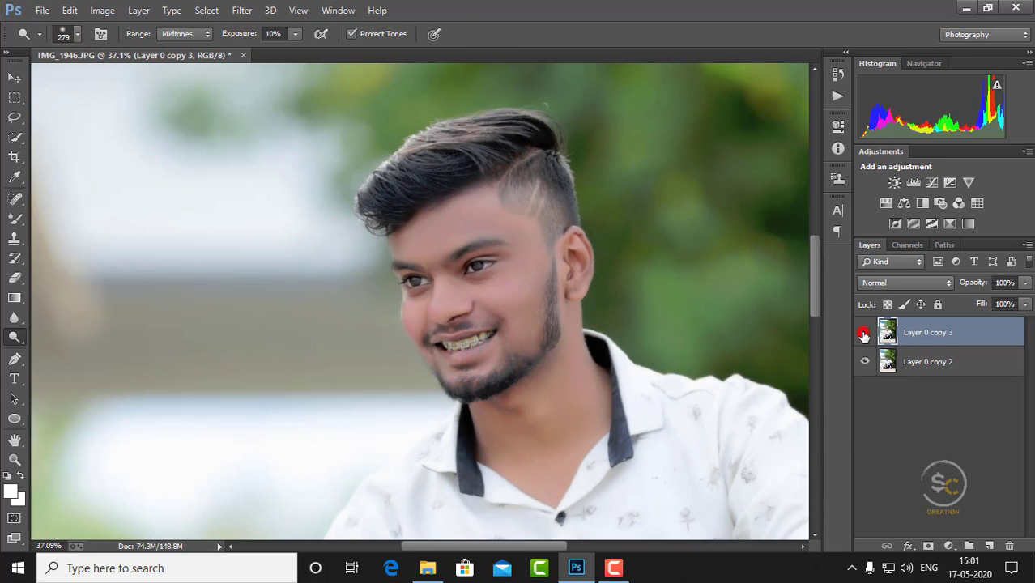
# Step: Hide and re-show the retouched layer to compare the dodging
pyautogui.click(864, 333)
pyautogui.click(865, 333)
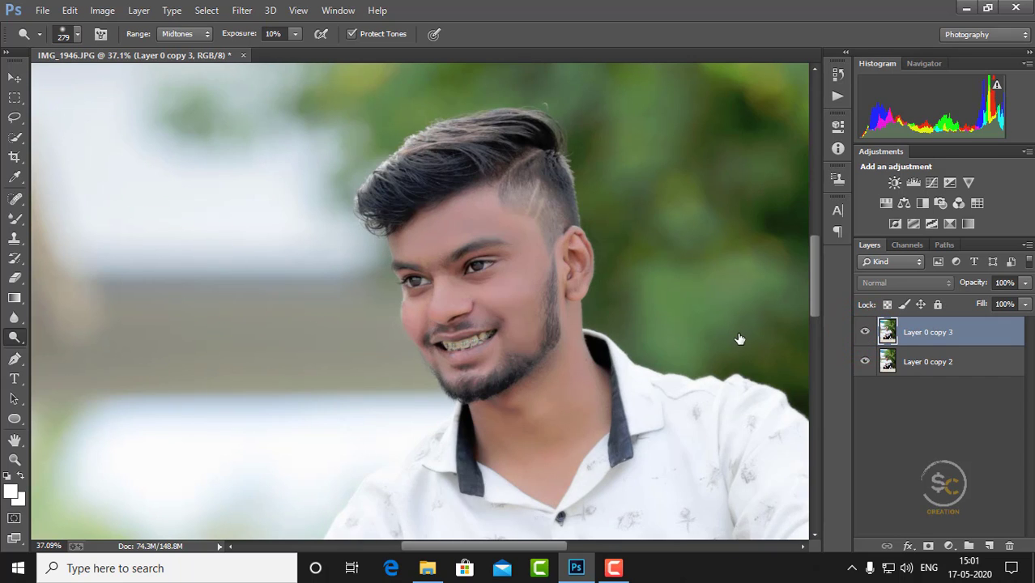
pyautogui.scroll(1, 739, 339)
pyautogui.click(14, 78)
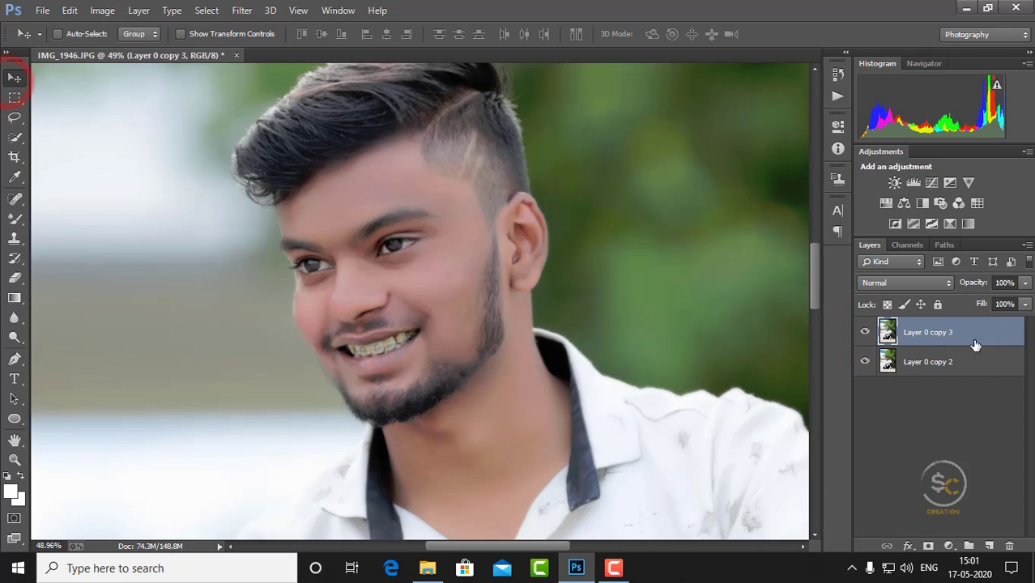
# Step: Duplicate the photo layer and apply a High Pass filter at radius 1.8
pyautogui.moveTo(975, 345); pyautogui.dragTo(989, 546)
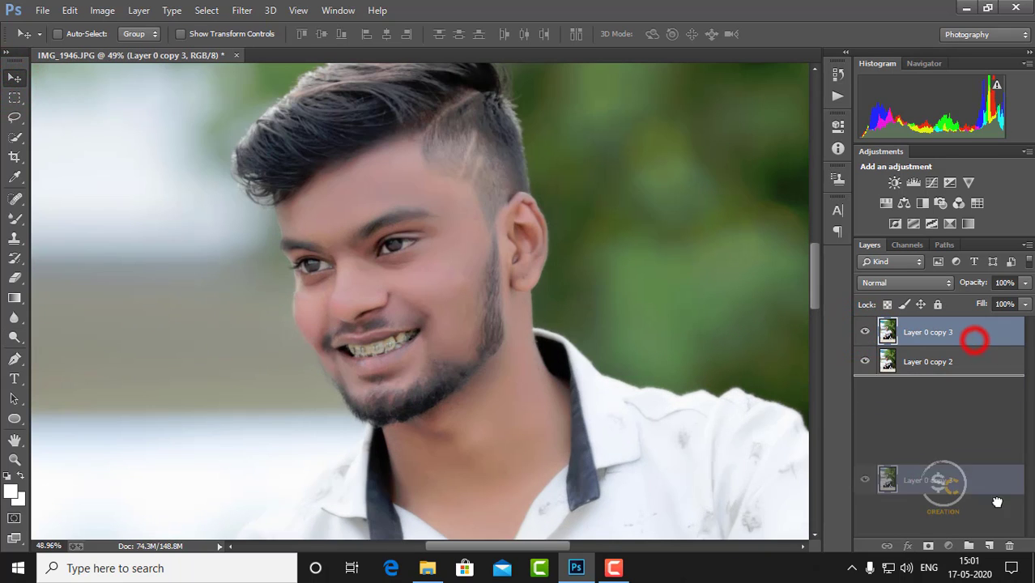
pyautogui.click(238, 10)
pyautogui.click(278, 340)
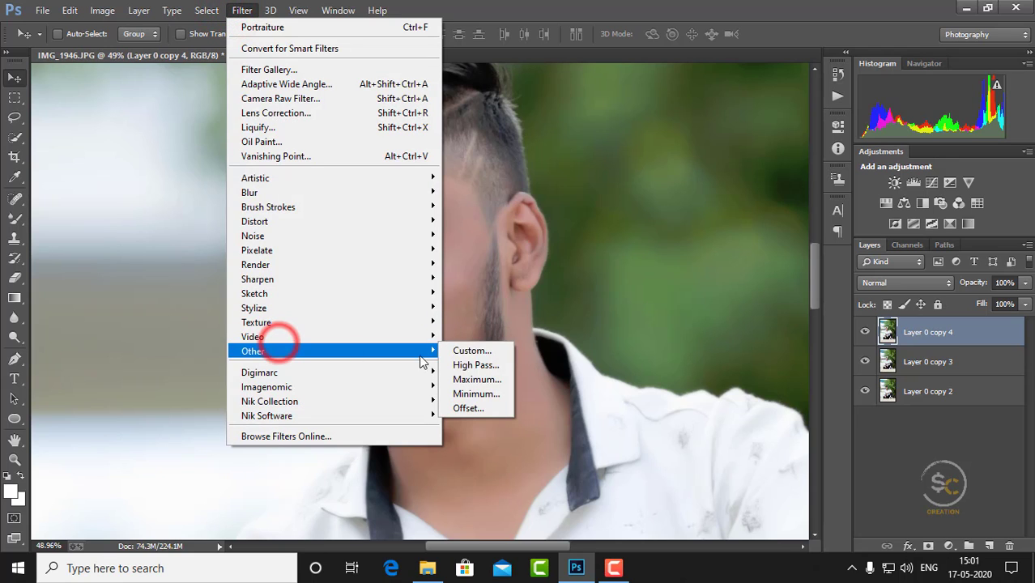
pyautogui.click(467, 365)
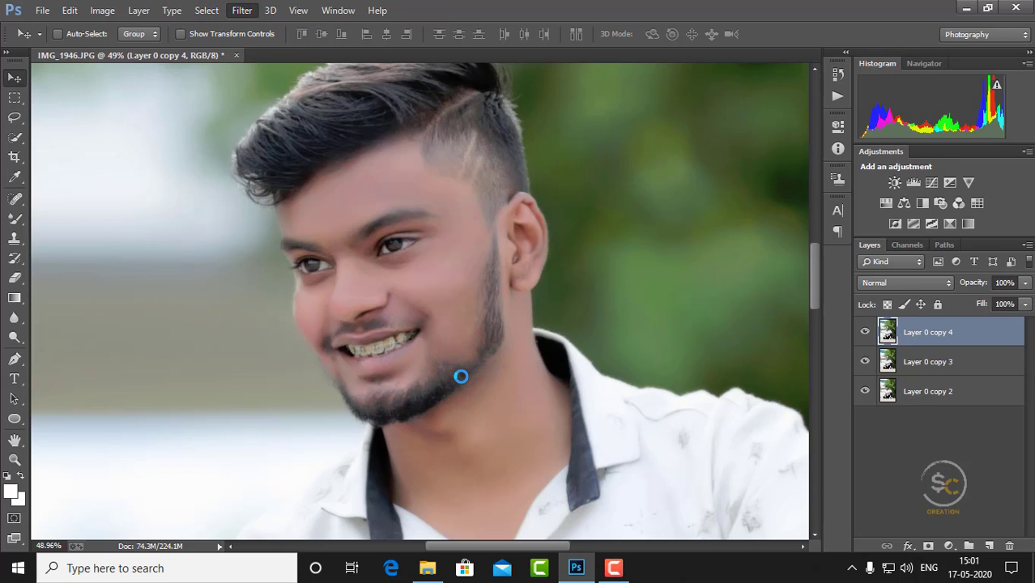
pyautogui.moveTo(527, 333); pyautogui.dragTo(433, 338)
pyautogui.click(476, 243)
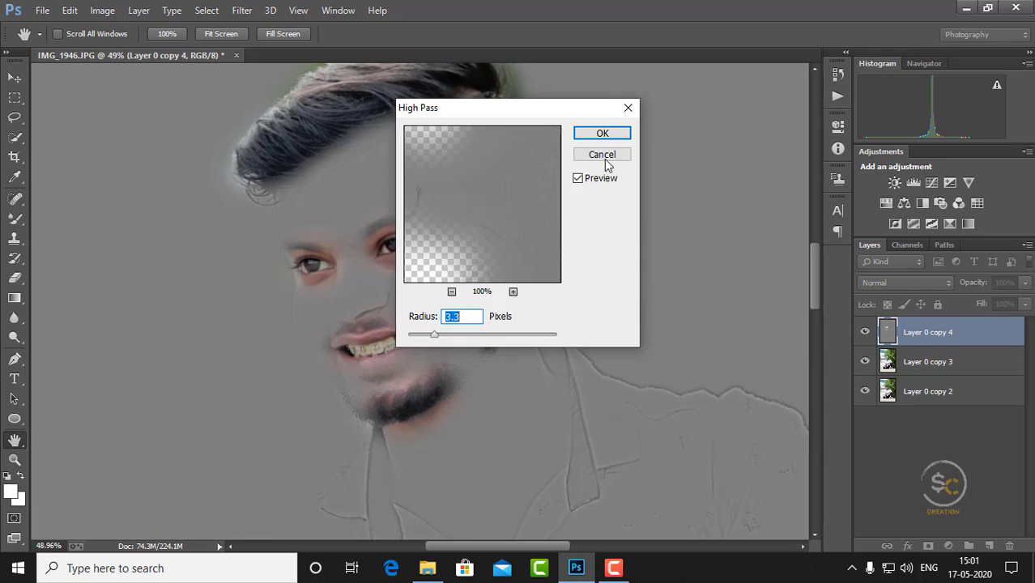
pyautogui.moveTo(424, 335); pyautogui.dragTo(422, 336)
pyautogui.click(603, 133)
pyautogui.press('v')
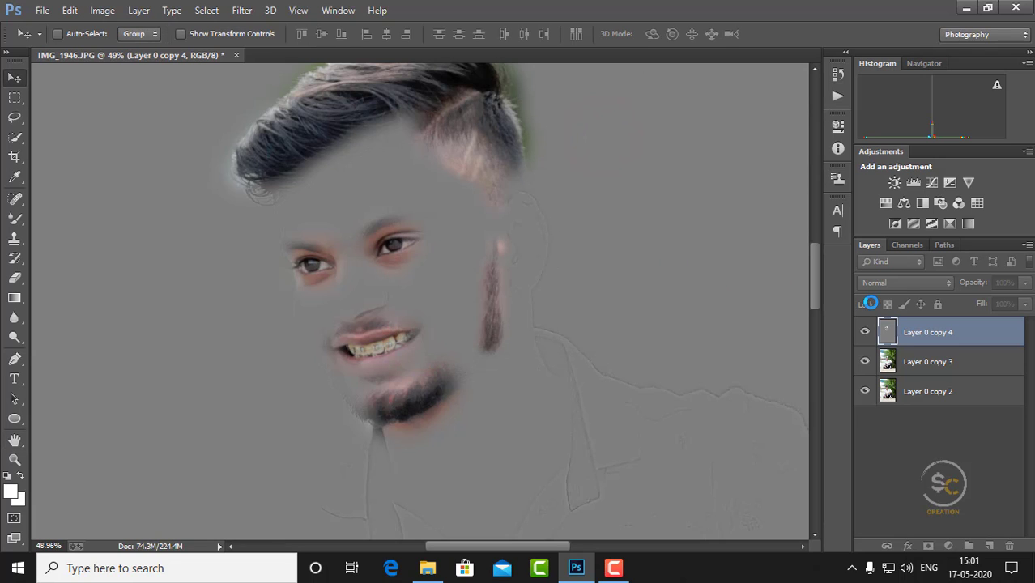
# Step: Blend the High Pass copy as Overlay and merge it down
pyautogui.click(902, 283)
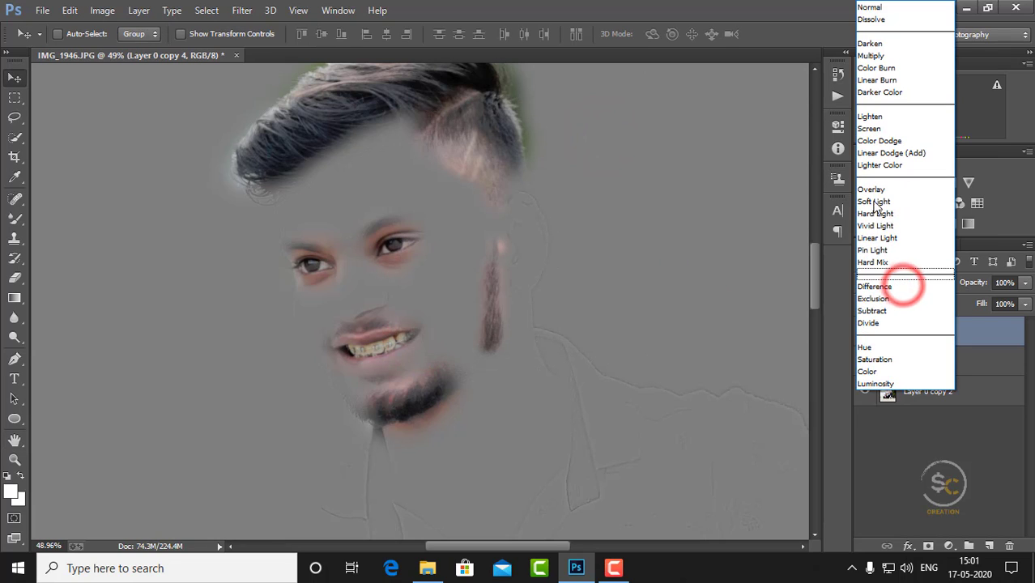
pyautogui.click(873, 191)
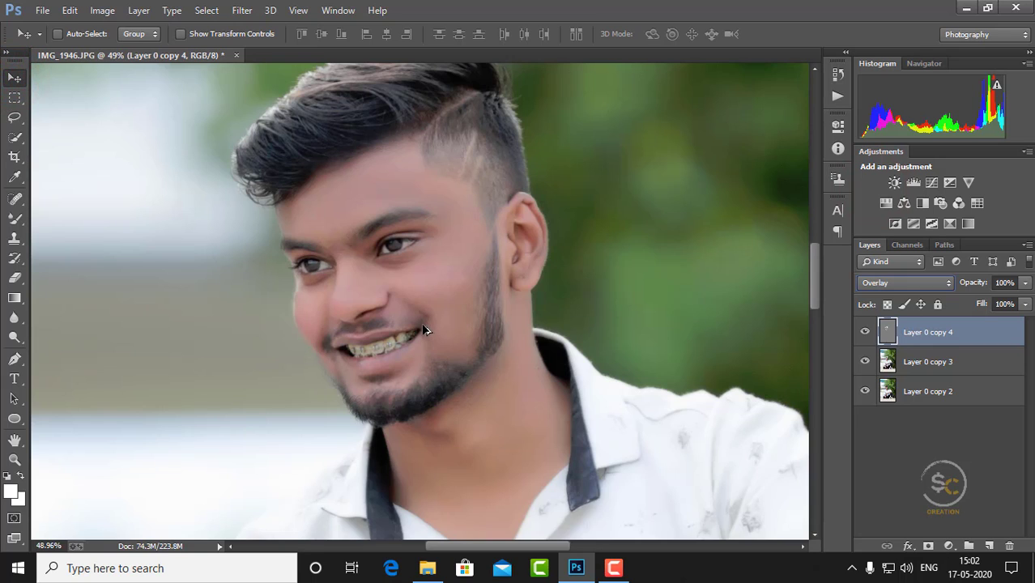
pyautogui.scroll(2, 424, 329)
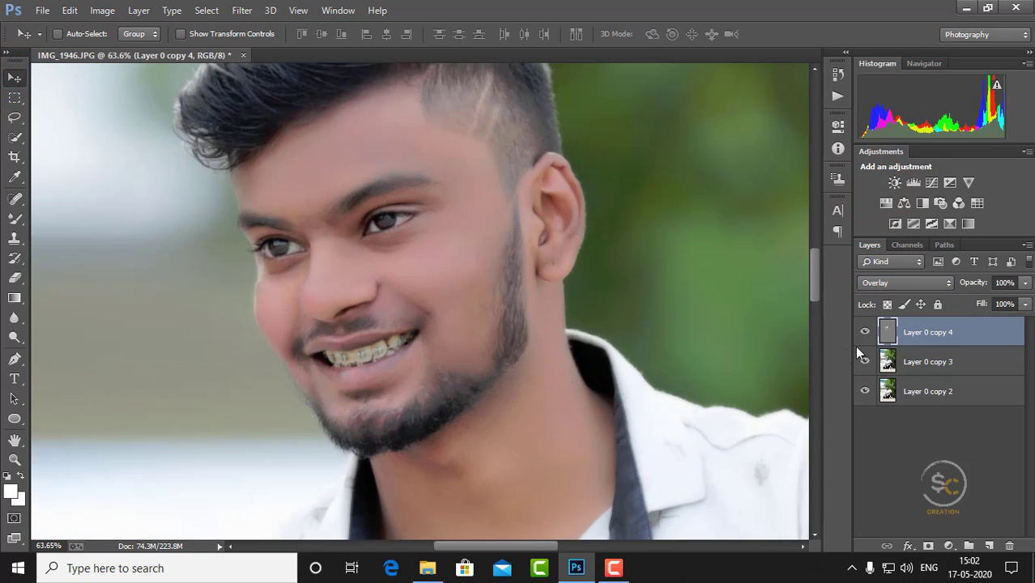
pyautogui.rightClick(990, 337)
pyautogui.click(724, 435)
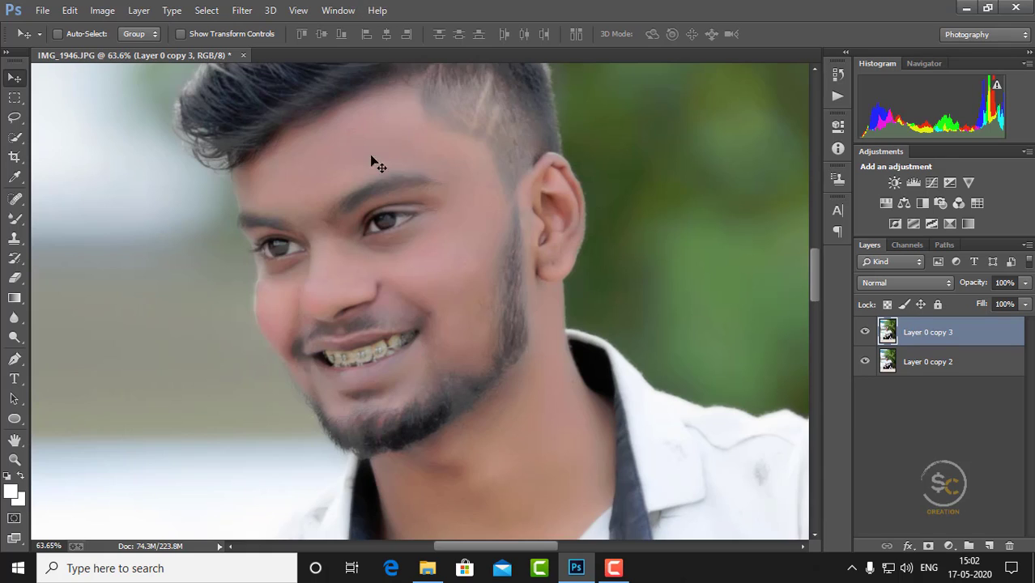
# Step: Compare with the sharpening layer hidden, then merge down to a single layer
pyautogui.hotkey('ctrl', 'j')
pyautogui.click(865, 332)
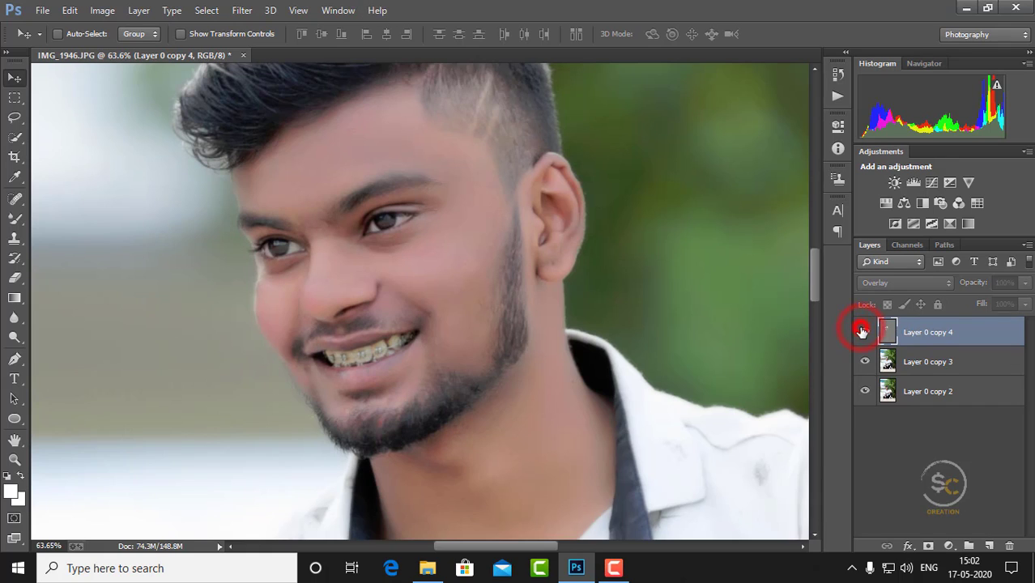
pyautogui.scroll(-2, 602, 239)
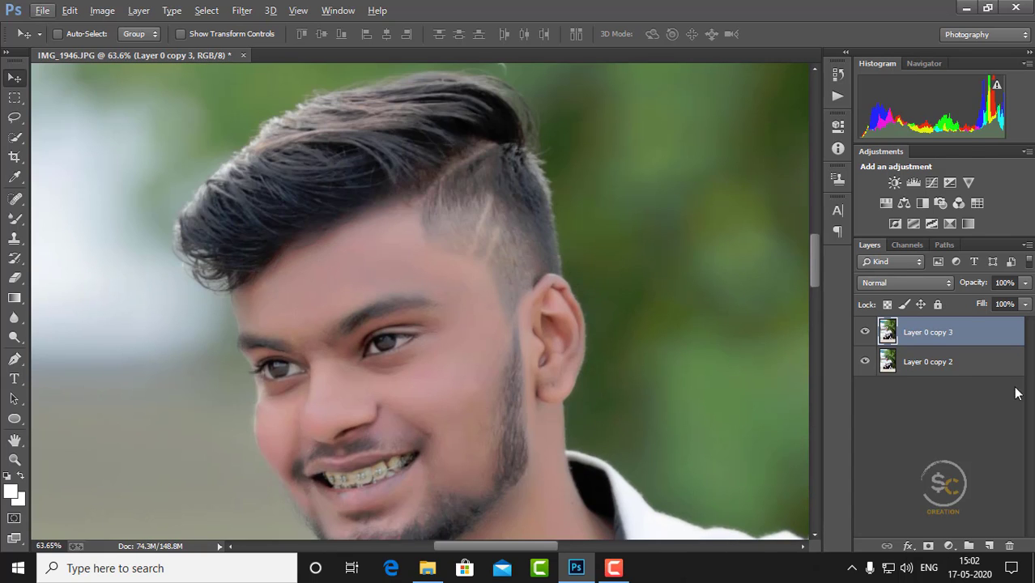
pyautogui.rightClick(943, 339)
pyautogui.click(713, 431)
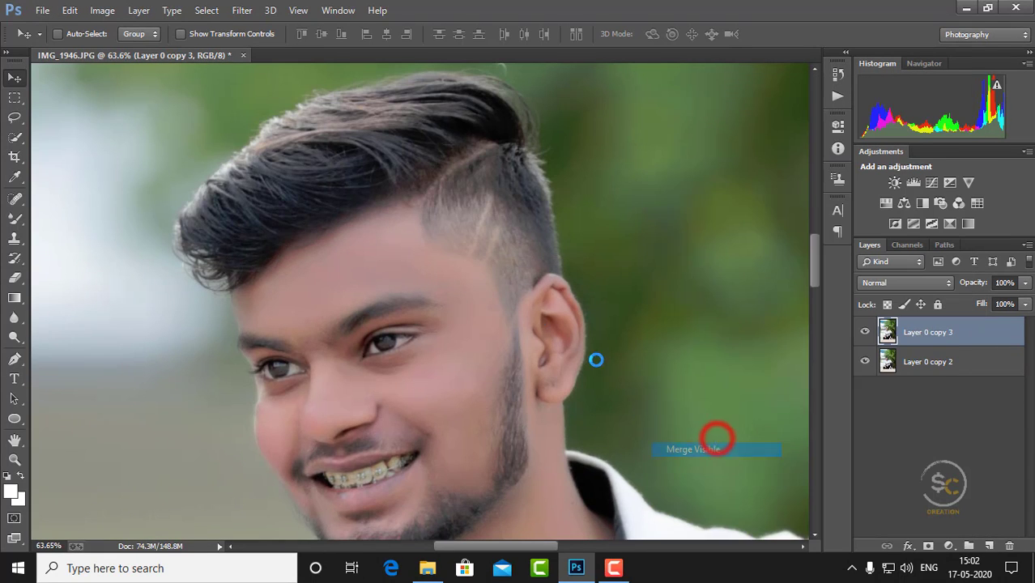
# Step: Apply Unsharp Mask at 6.0 px radius, threshold 0, then zoom out to the whole photo
pyautogui.click(240, 10)
pyautogui.click(279, 279)
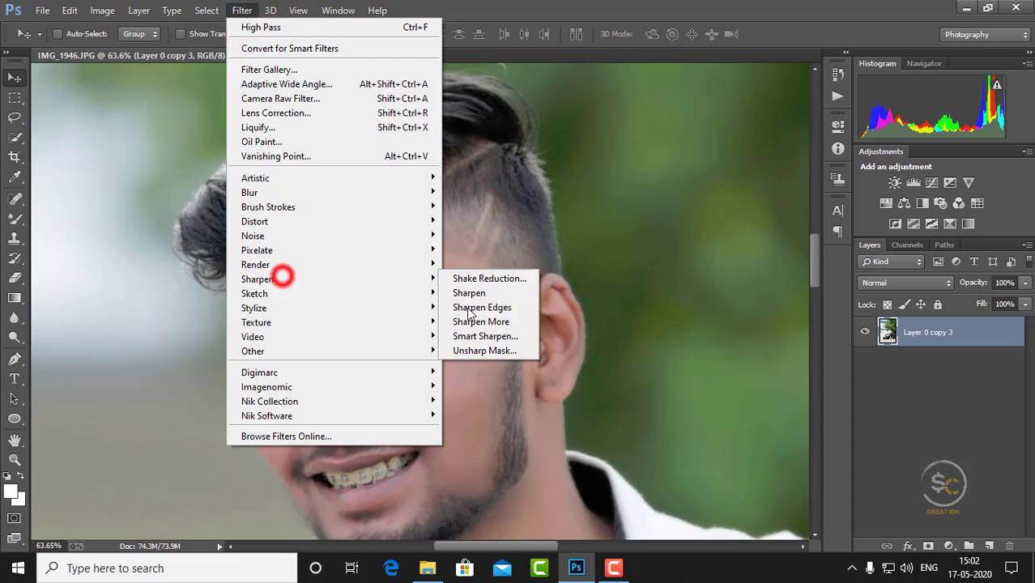
pyautogui.click(470, 351)
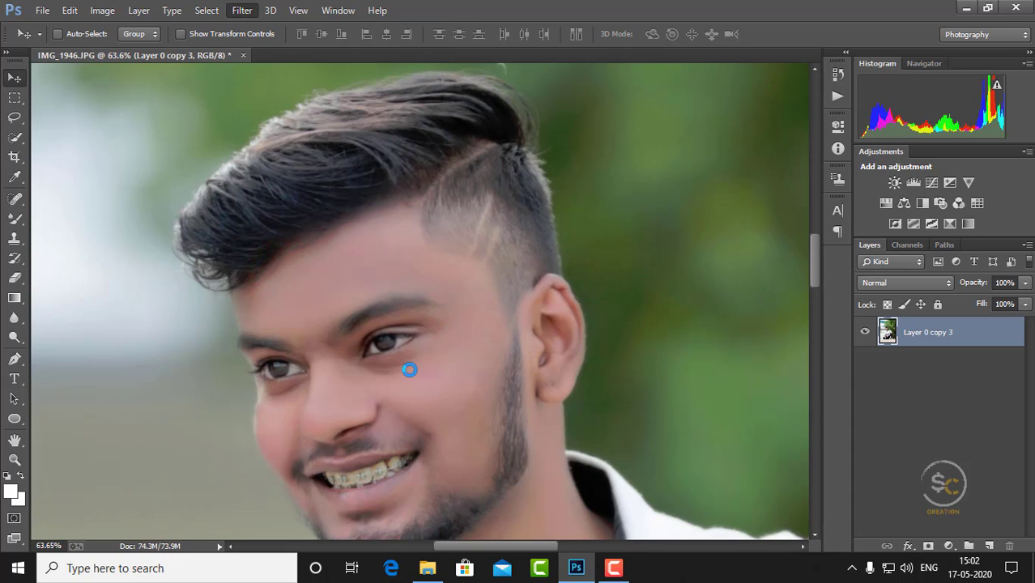
pyautogui.moveTo(416, 173); pyautogui.dragTo(453, 235)
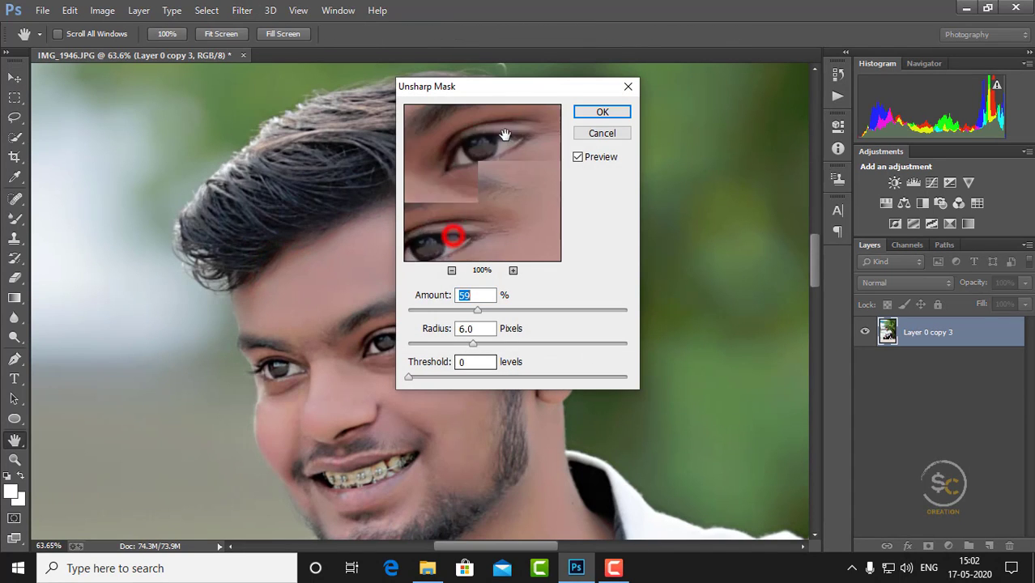
pyautogui.click(377, 344)
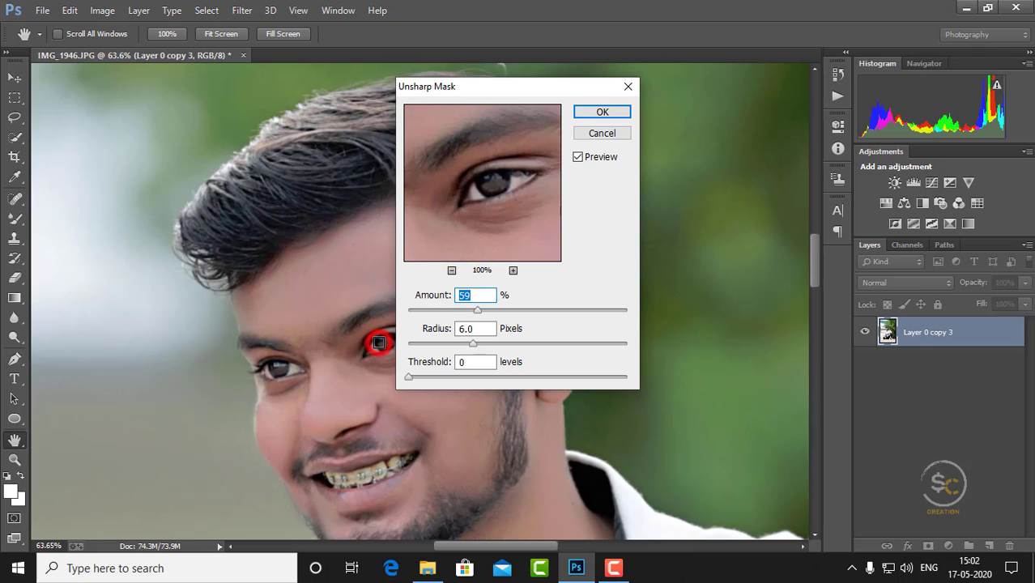
pyautogui.click(486, 172)
pyautogui.click(602, 112)
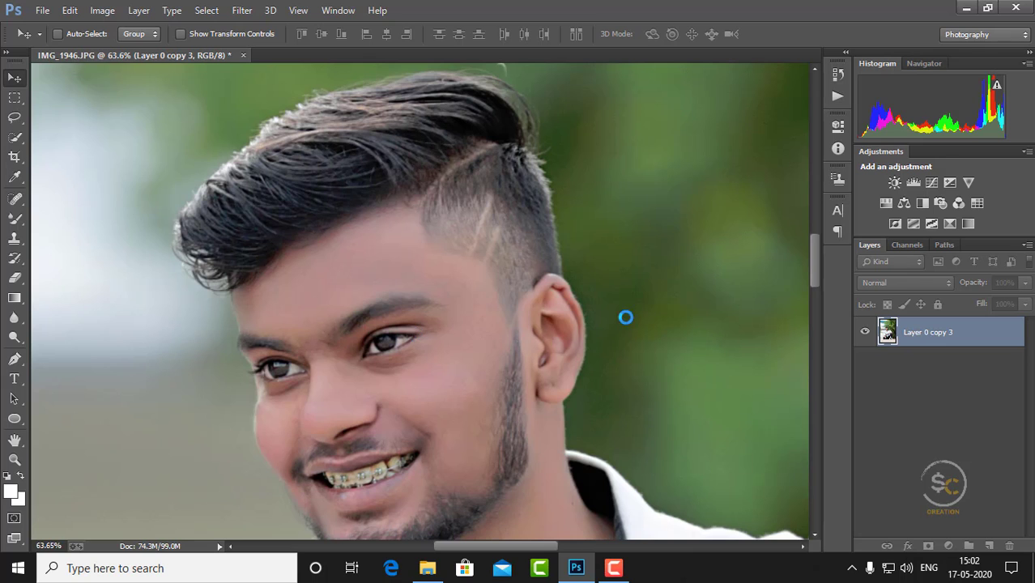
pyautogui.scroll(-3, 434, 332)
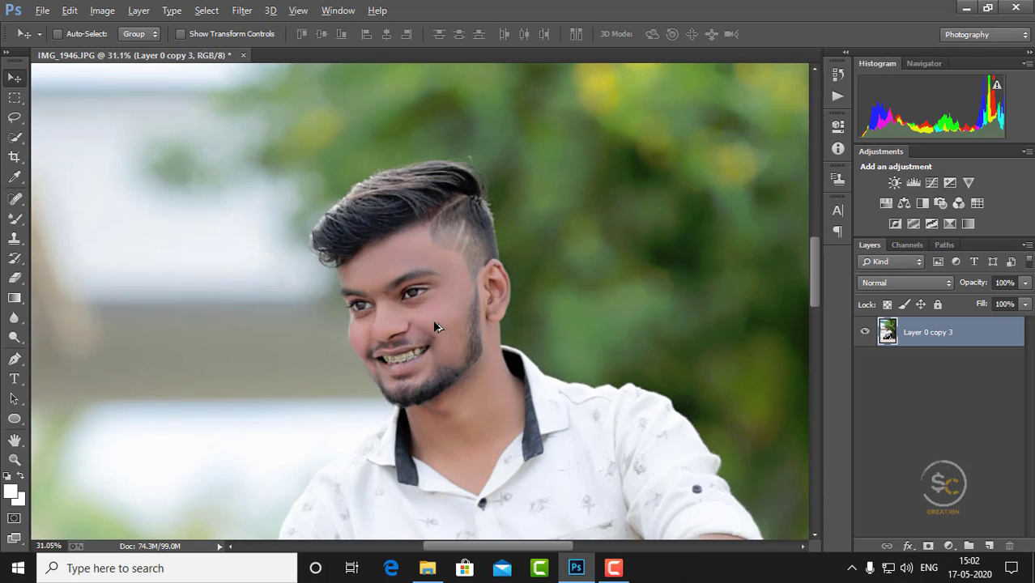
pyautogui.scroll(-2, 435, 324)
pyautogui.scroll(-2, 434, 324)
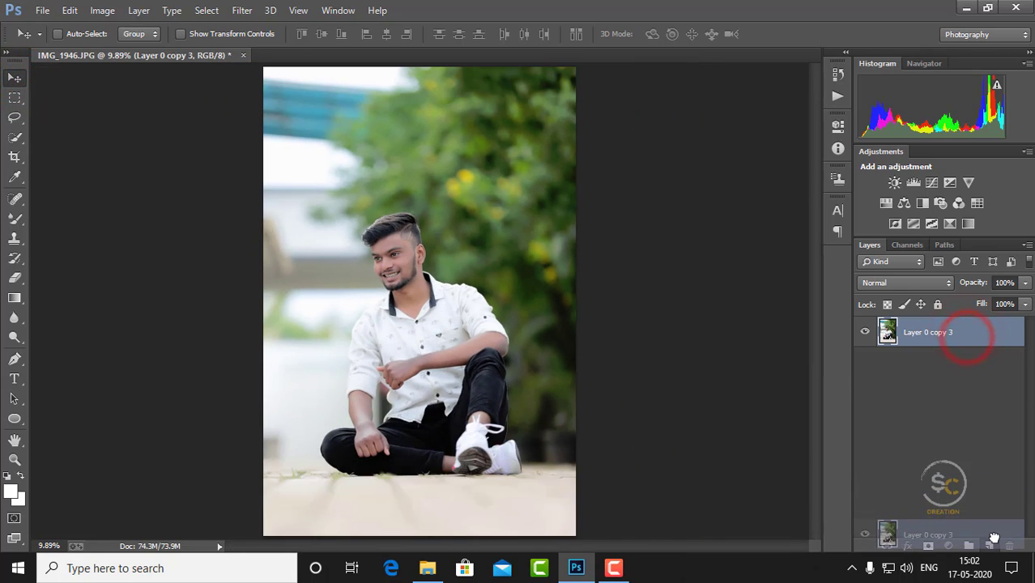
# Step: Duplicate the layer and in Camera Raw set Clarity +14 and Blacks -46
pyautogui.moveTo(967, 332); pyautogui.dragTo(992, 546)
pyautogui.click(242, 10)
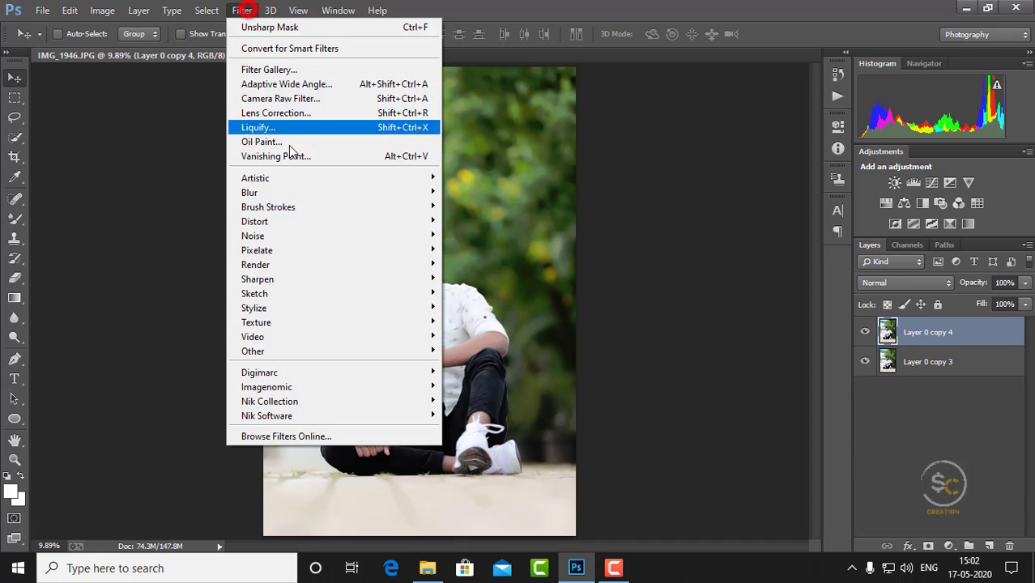
pyautogui.click(281, 96)
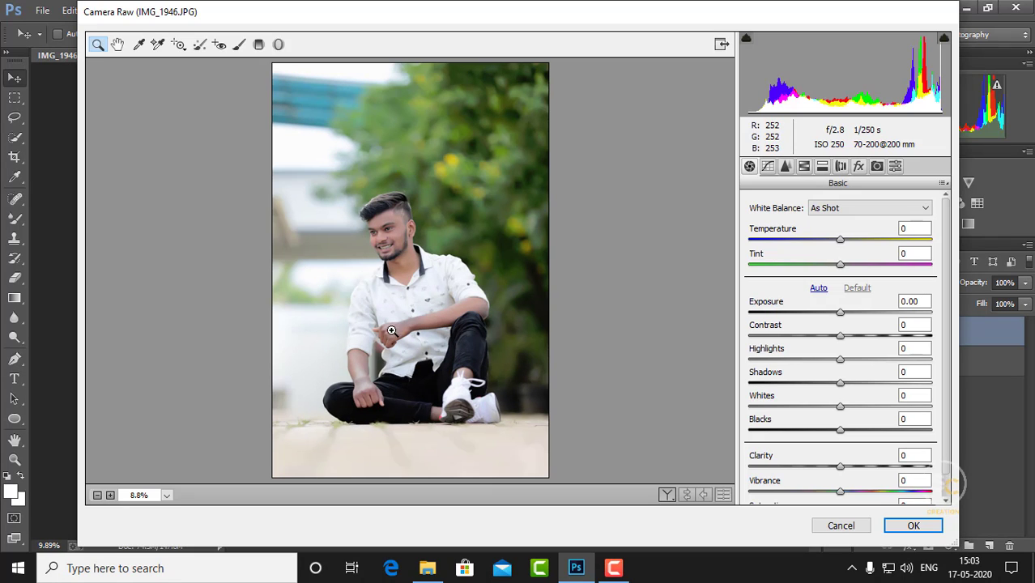
pyautogui.click(852, 467)
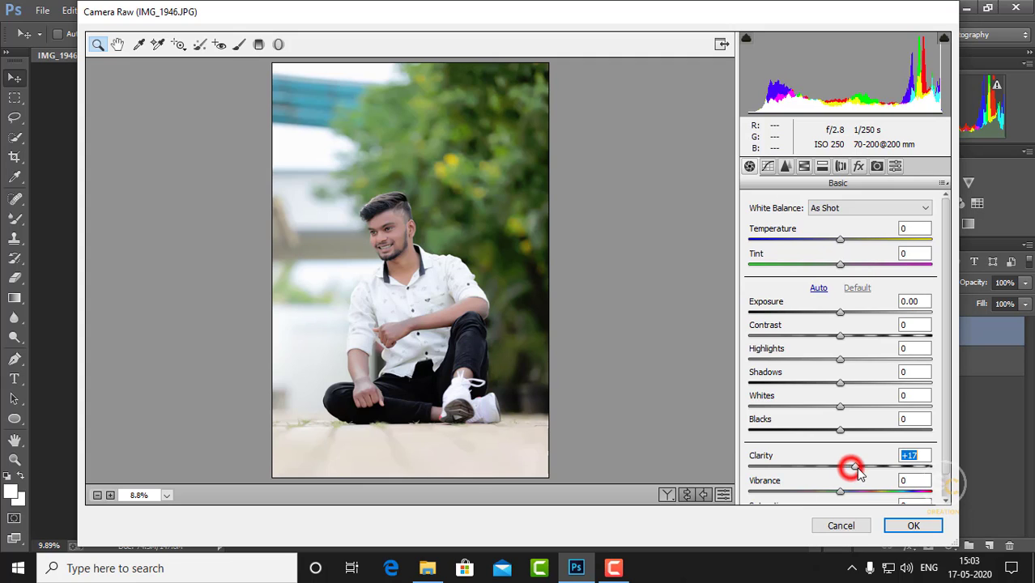
pyautogui.click(668, 496)
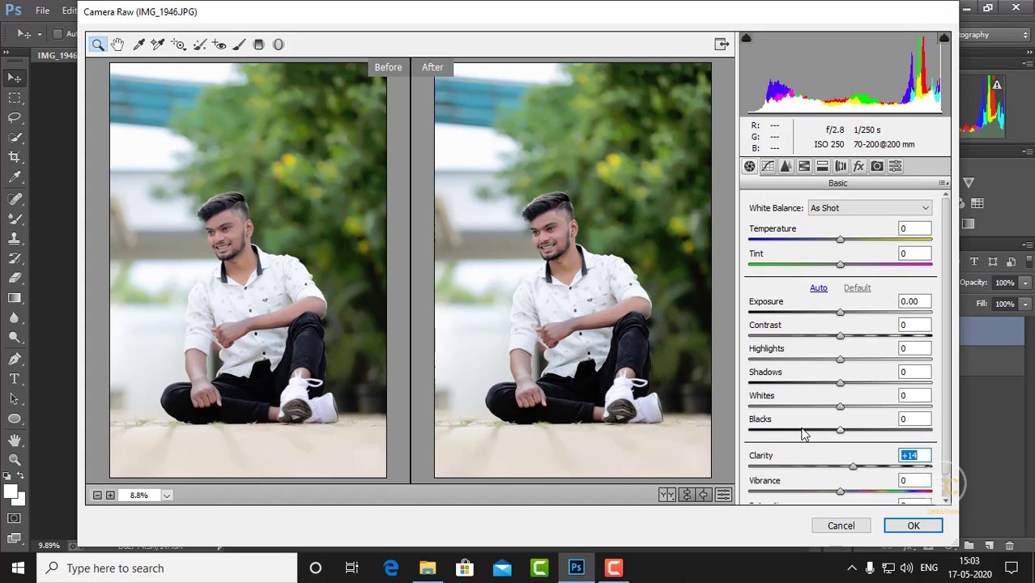
pyautogui.moveTo(795, 433); pyautogui.dragTo(927, 443)
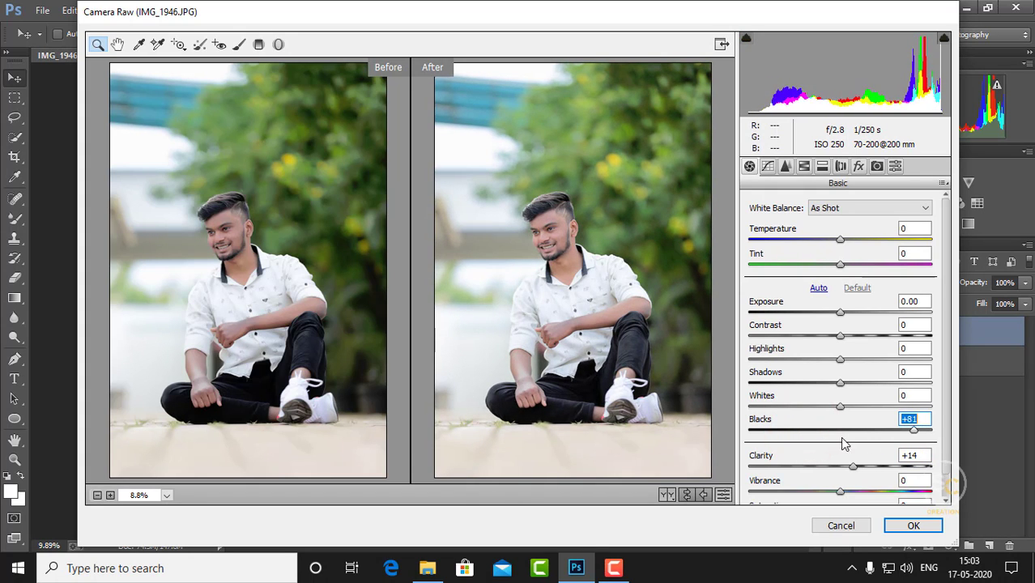
pyautogui.click(800, 443)
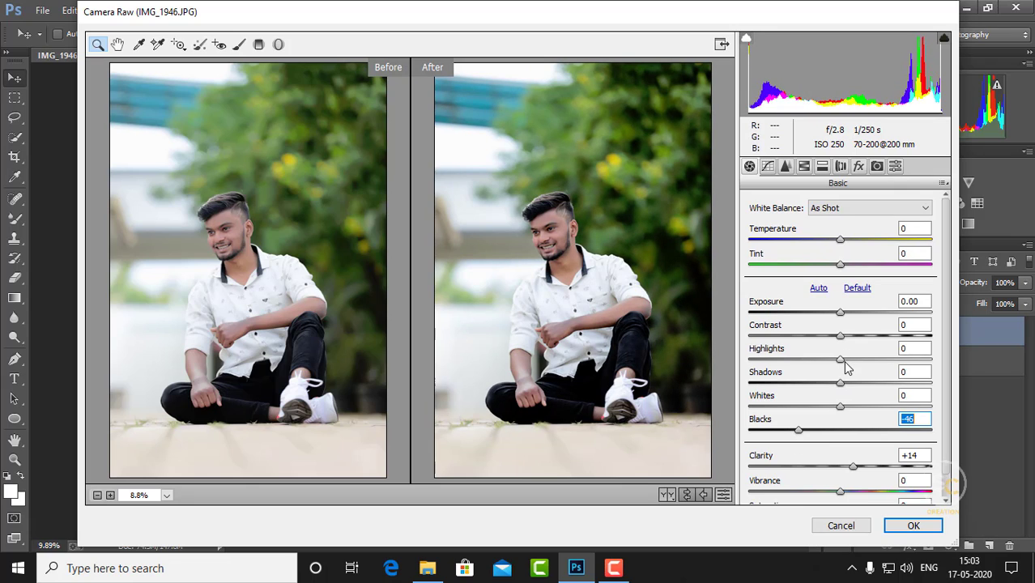
# Step: Pull Highlights to -38, cool Temperature to -13, and shift Tint toward green
pyautogui.moveTo(843, 359)
pyautogui.mouseDown()
pyautogui.moveTo(801, 377)
pyautogui.moveTo(905, 391)
pyautogui.moveTo(846, 408)
pyautogui.moveTo(860, 418)
pyautogui.mouseUp()
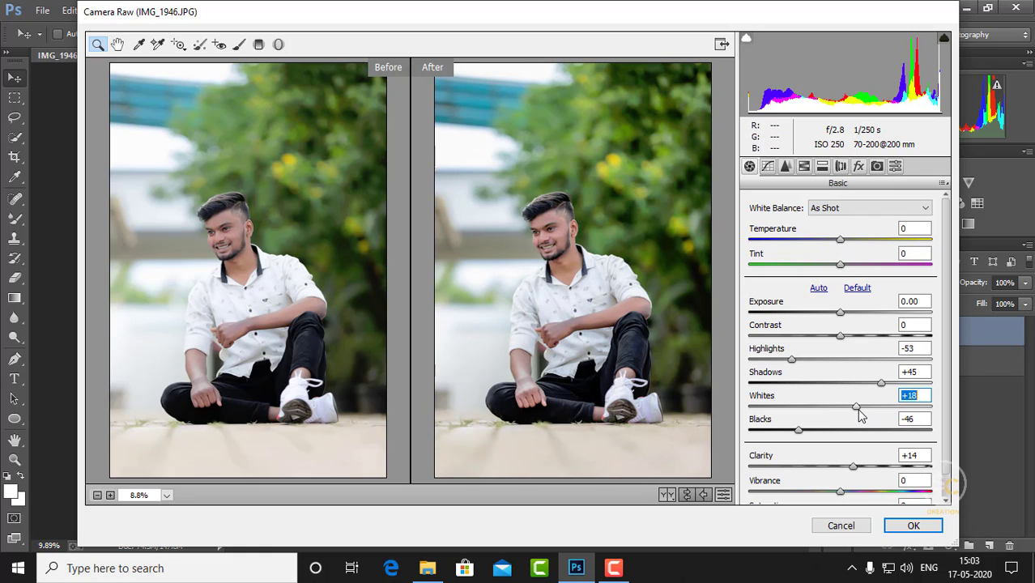
pyautogui.click(843, 359)
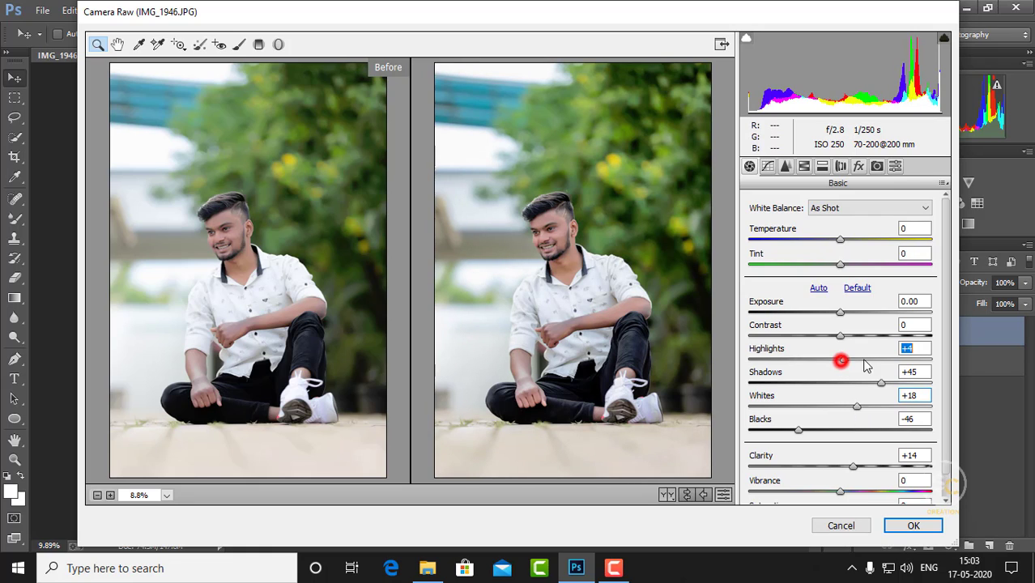
pyautogui.moveTo(844, 359)
pyautogui.mouseDown()
pyautogui.moveTo(811, 369)
pyautogui.moveTo(954, 388)
pyautogui.moveTo(806, 385)
pyautogui.mouseUp()
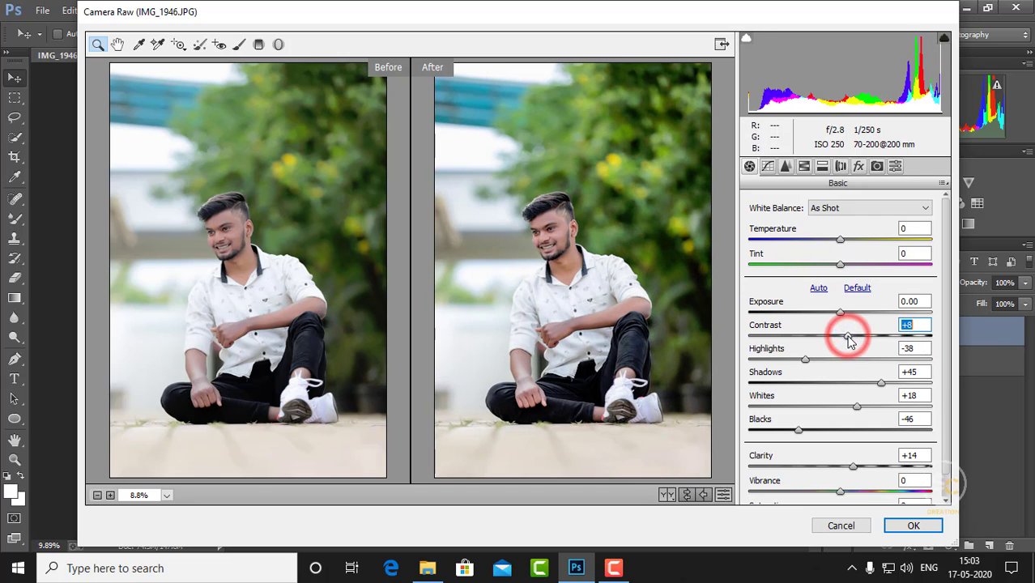
pyautogui.moveTo(839, 239); pyautogui.dragTo(826, 241)
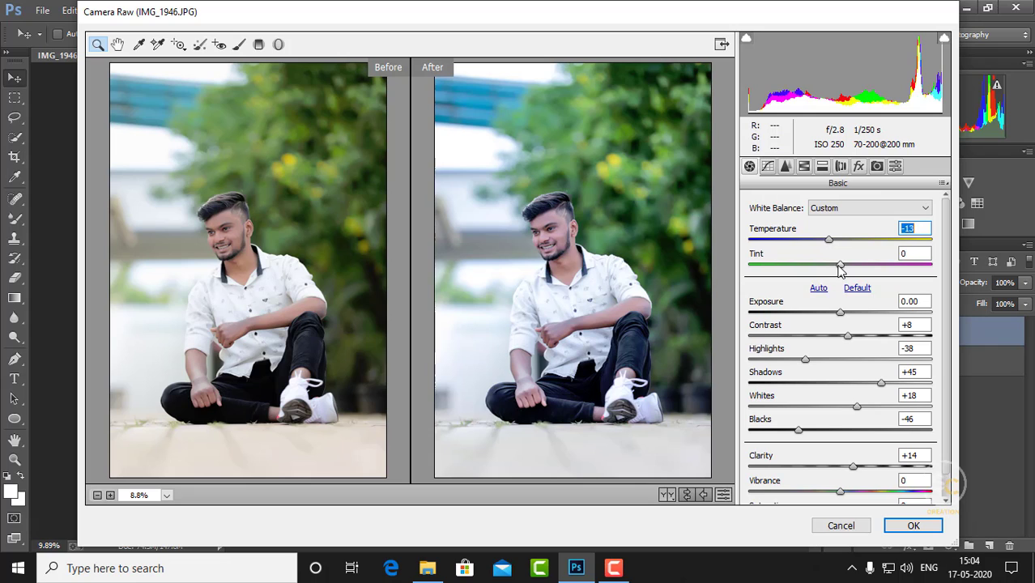
pyautogui.moveTo(837, 270); pyautogui.dragTo(832, 273)
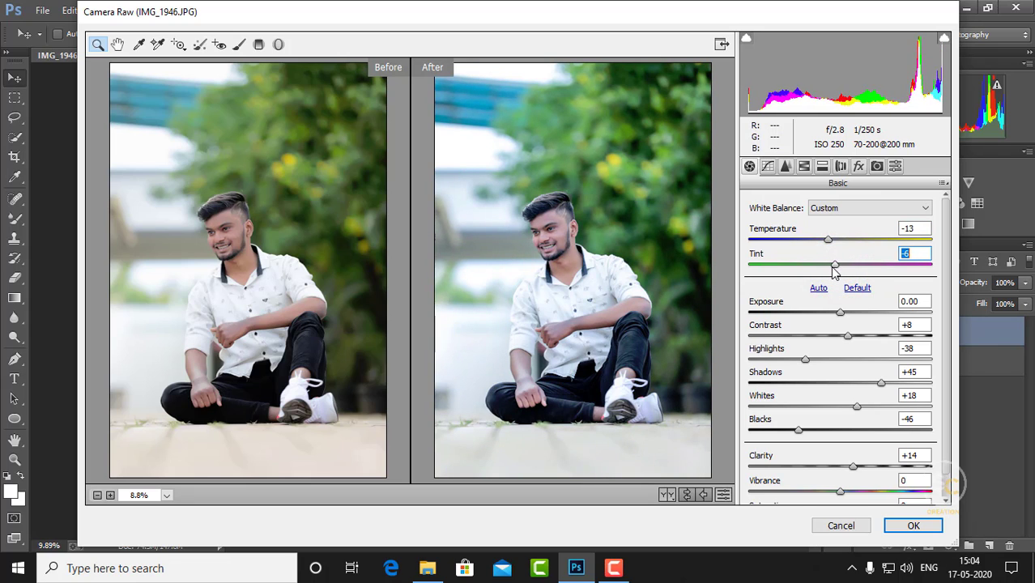
# Step: In Detail, set Sharpening Amount 66, check it zoomed in, fit to view, and set Luminance noise reduction to 8
pyautogui.click(787, 167)
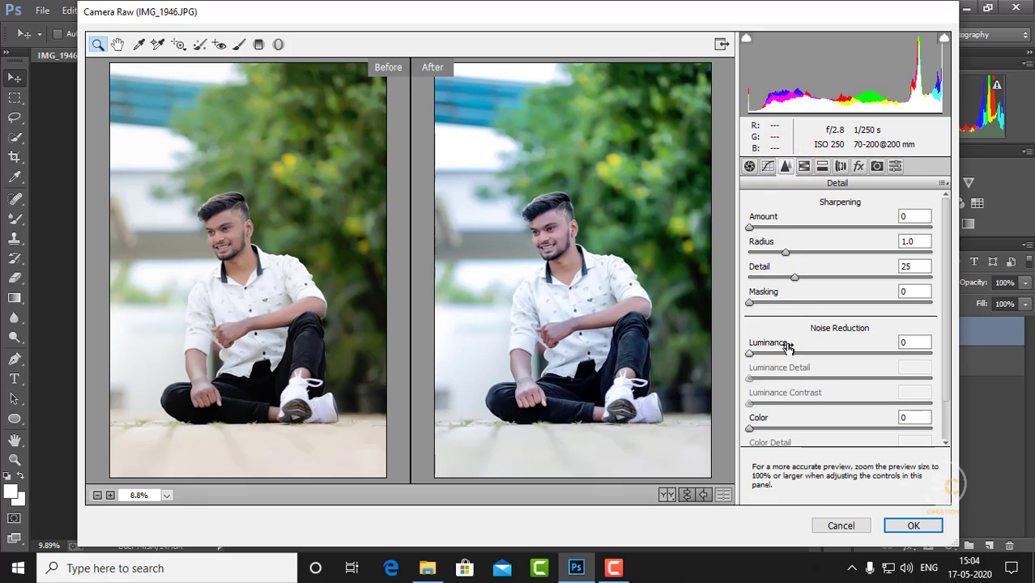
pyautogui.moveTo(750, 227); pyautogui.dragTo(824, 227)
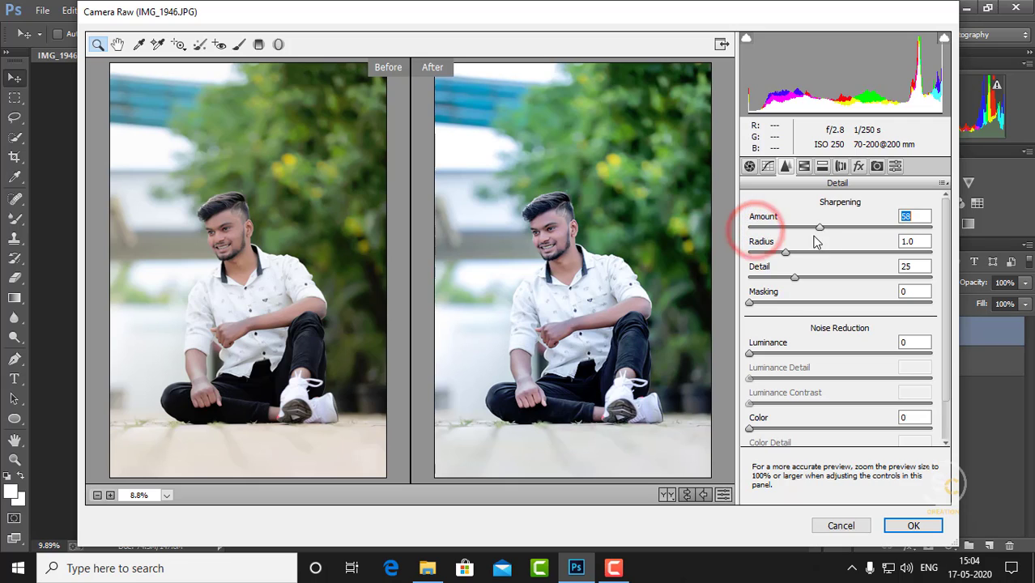
pyautogui.press('Down')
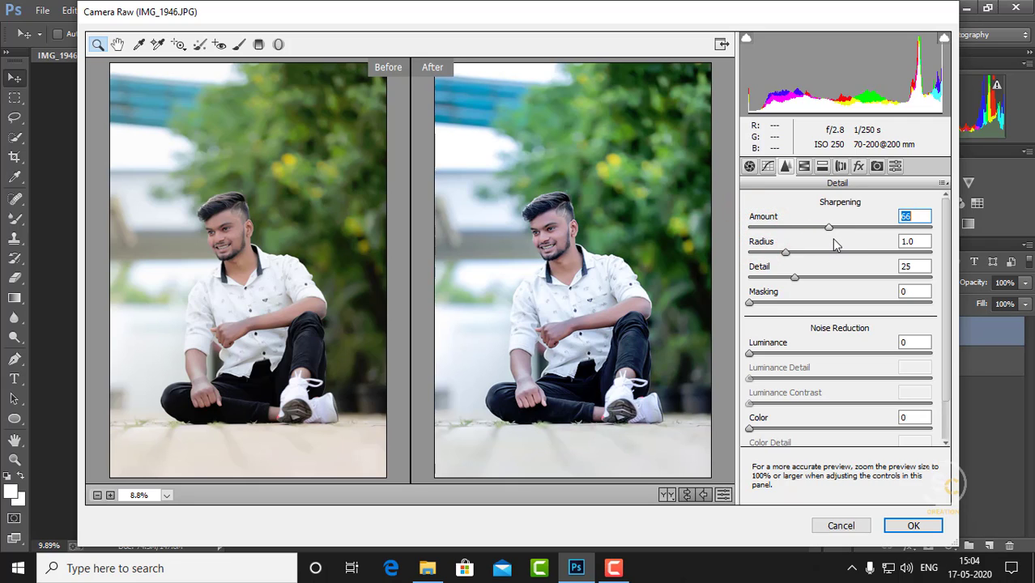
pyautogui.click(557, 251)
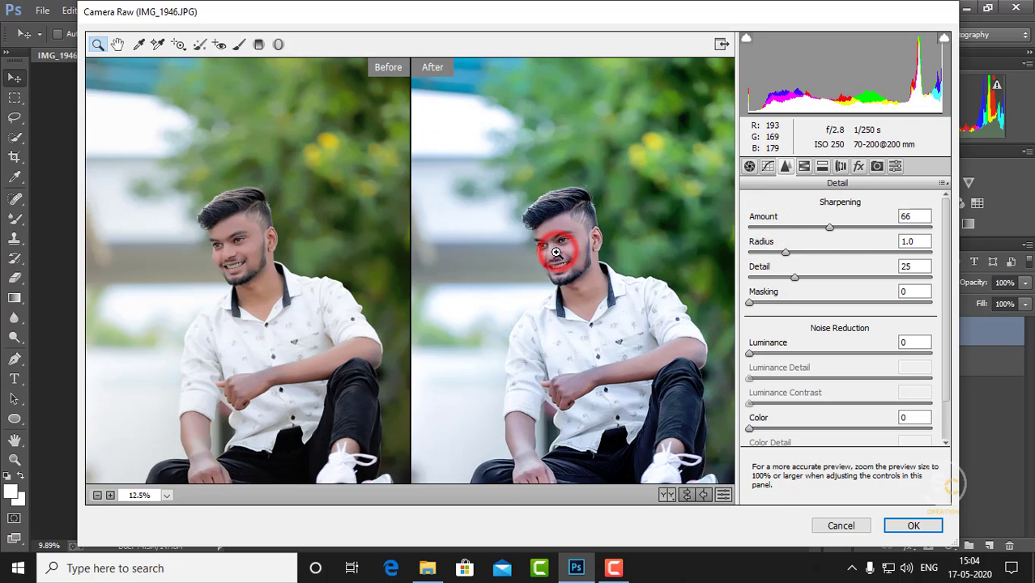
pyautogui.click(551, 260)
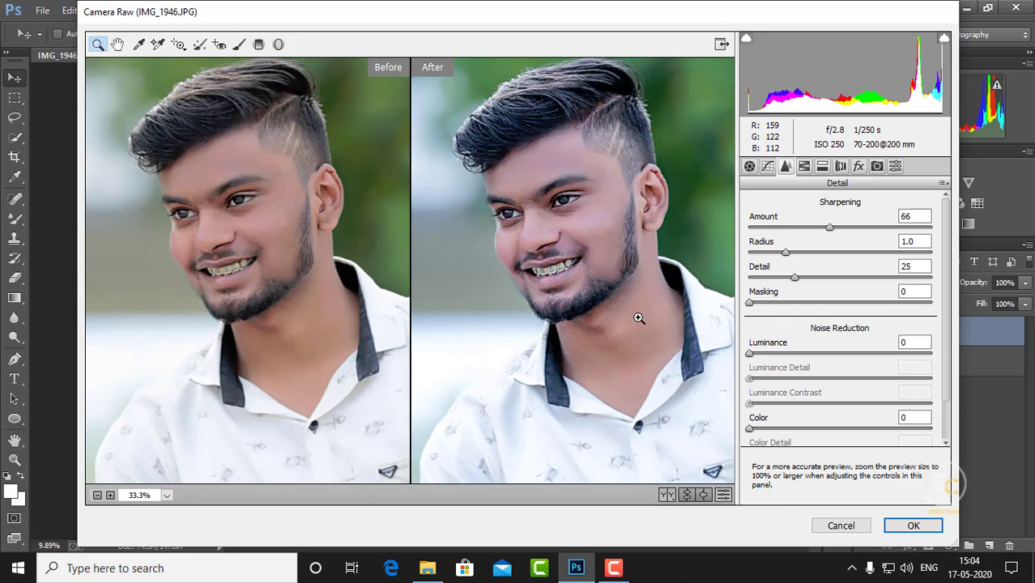
pyautogui.rightClick(595, 266)
pyautogui.click(638, 354)
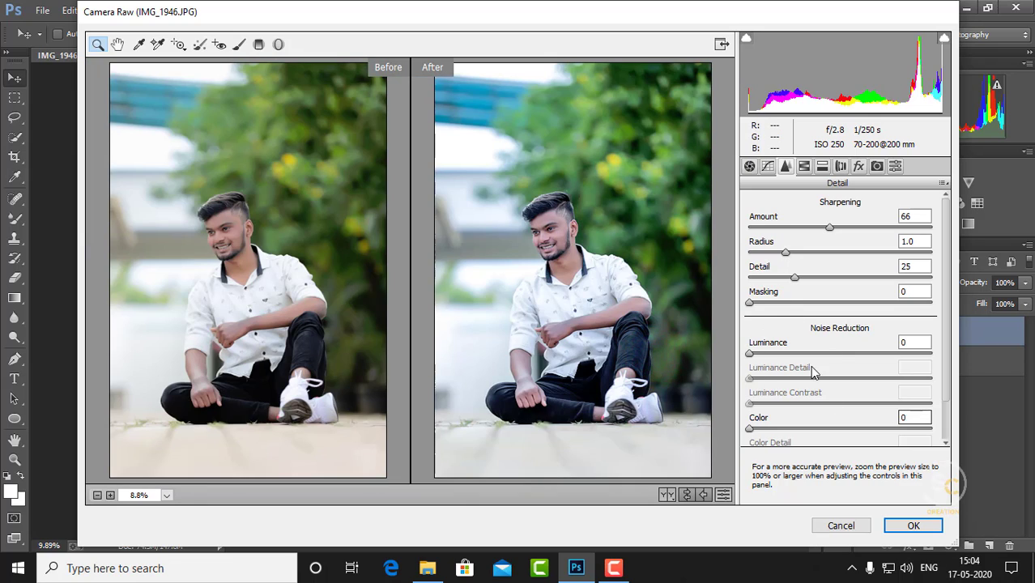
pyautogui.click(766, 355)
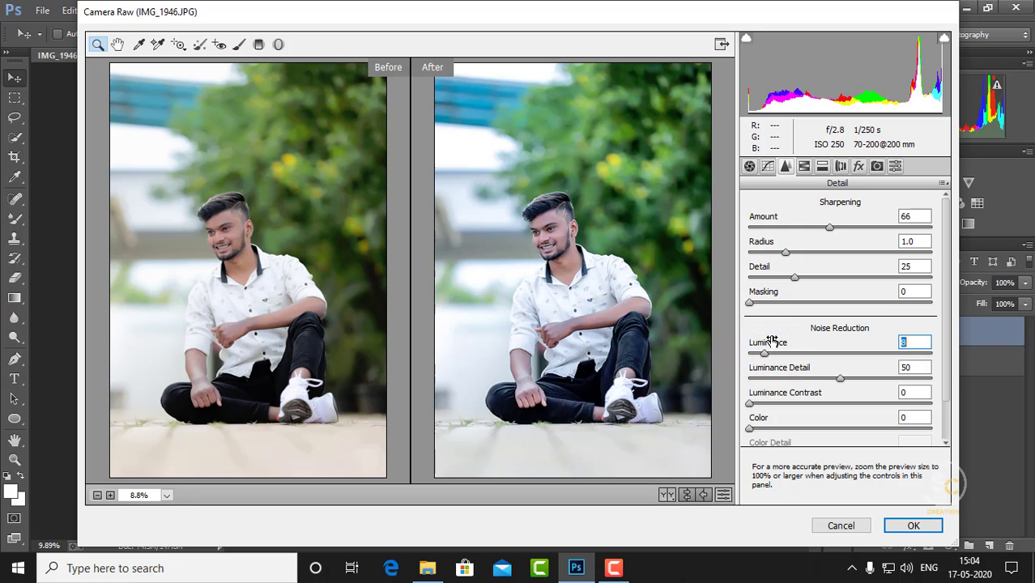
# Step: In HSL Hue, set Aquas and Greens hue to about +26
pyautogui.click(804, 167)
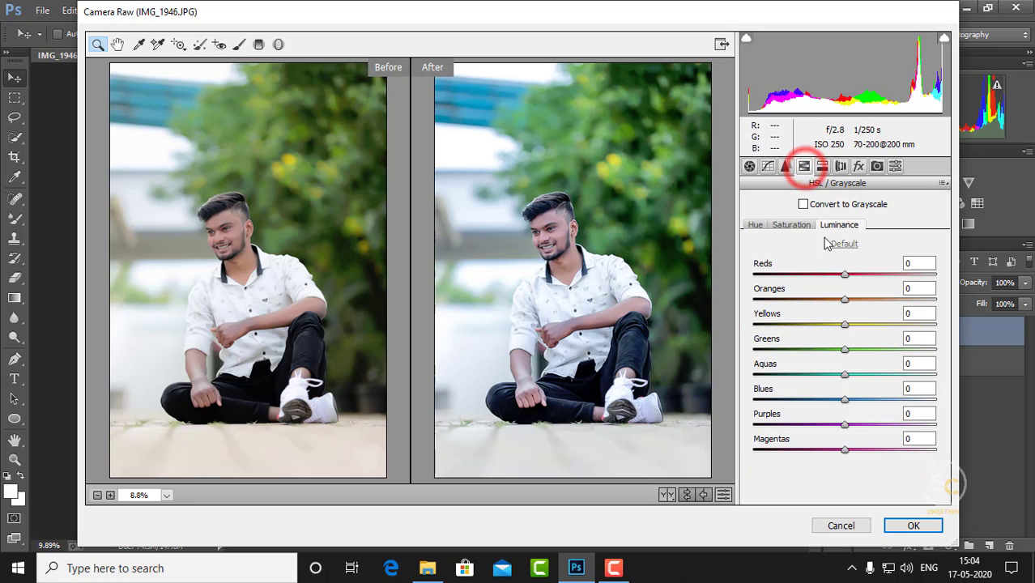
pyautogui.click(754, 226)
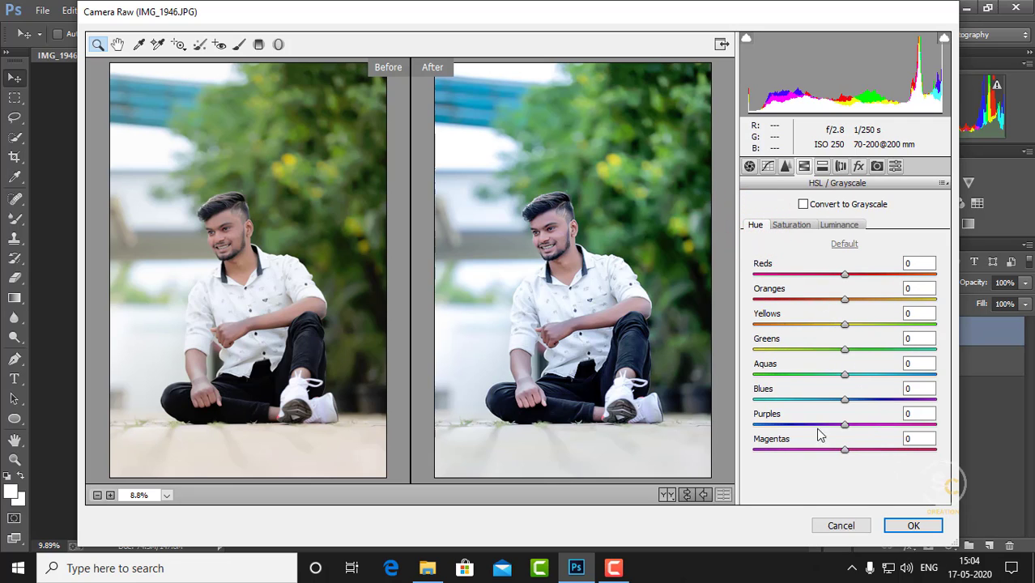
pyautogui.moveTo(847, 374)
pyautogui.mouseDown()
pyautogui.moveTo(878, 374)
pyautogui.moveTo(867, 373)
pyautogui.mouseUp()
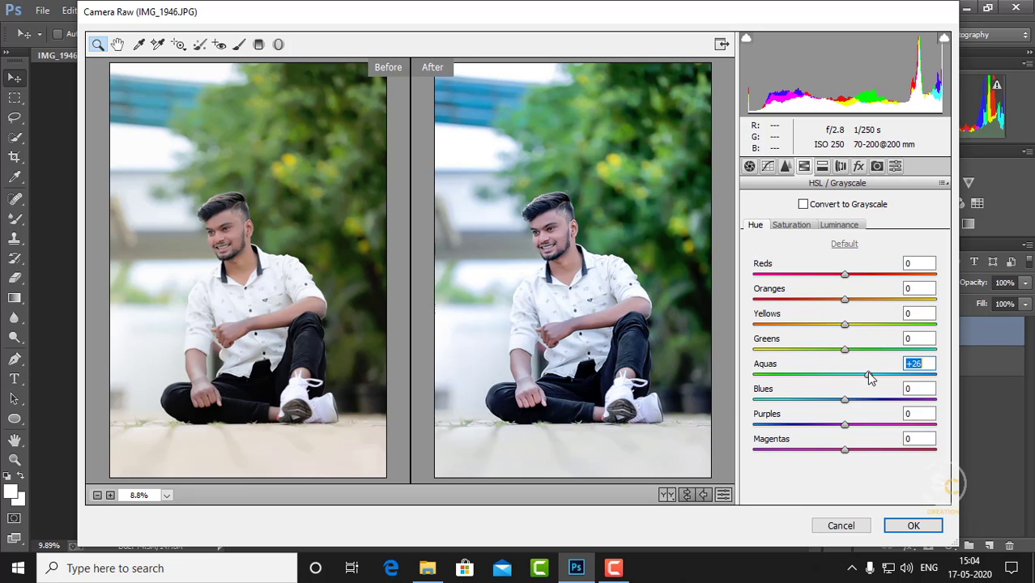
pyautogui.moveTo(862, 349); pyautogui.dragTo(930, 349)
pyautogui.click(870, 352)
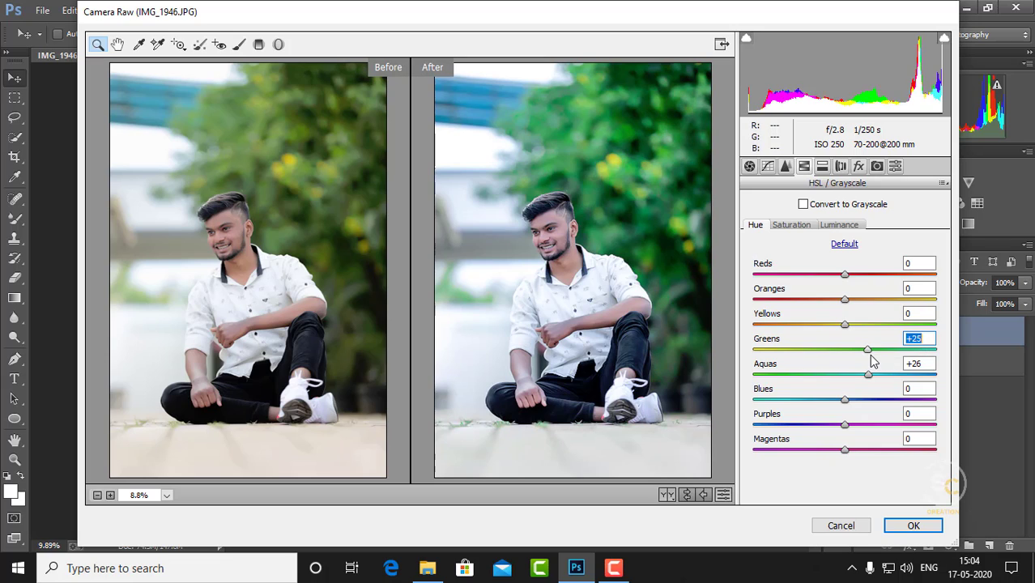
# Step: Set Yellows hue +44, Reds +10 and Blues -10
pyautogui.moveTo(847, 325)
pyautogui.mouseDown()
pyautogui.moveTo(902, 339)
pyautogui.moveTo(890, 341)
pyautogui.mouseUp()
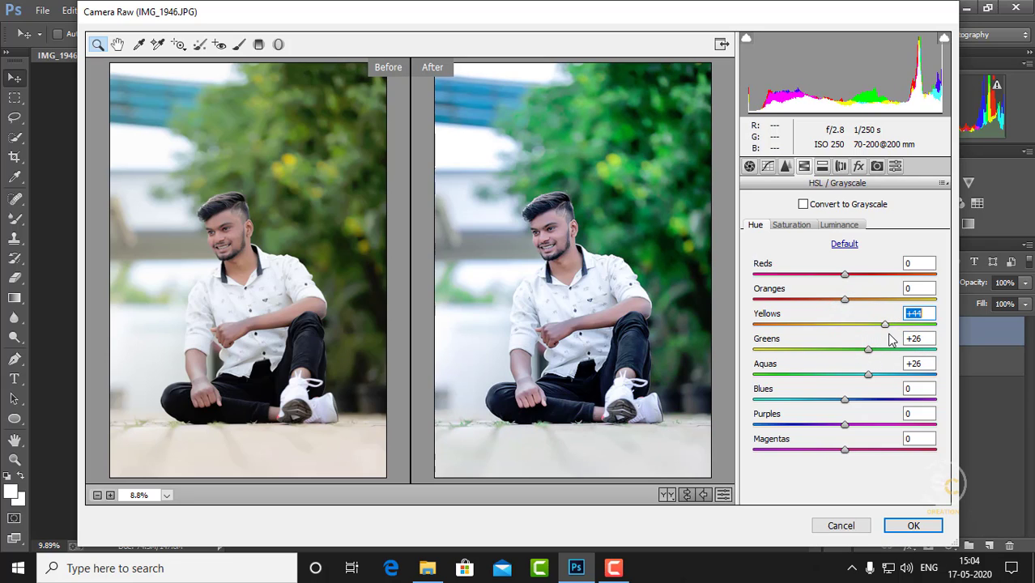
pyautogui.moveTo(847, 276)
pyautogui.mouseDown()
pyautogui.moveTo(881, 290)
pyautogui.moveTo(851, 291)
pyautogui.mouseUp()
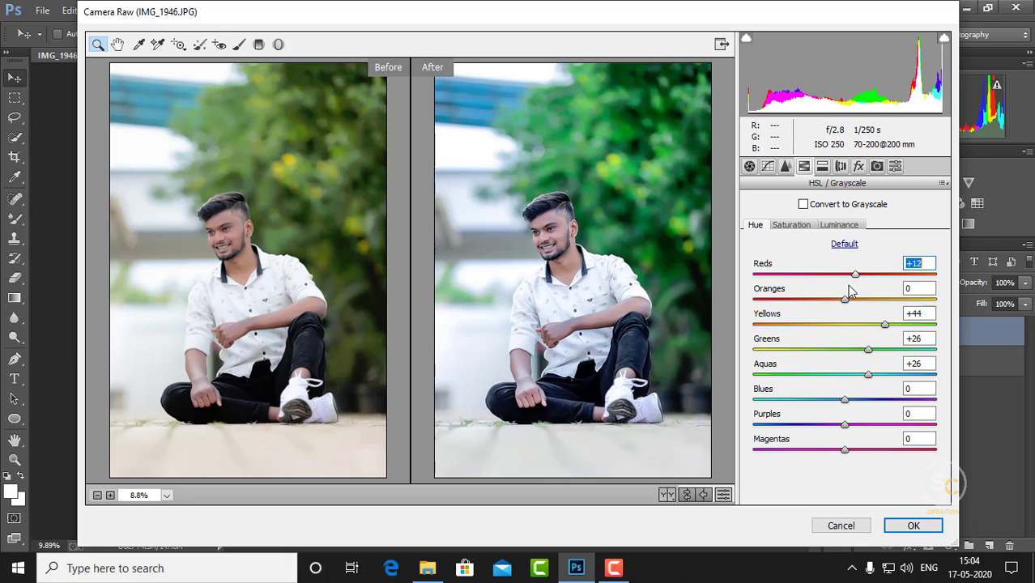
pyautogui.click(787, 226)
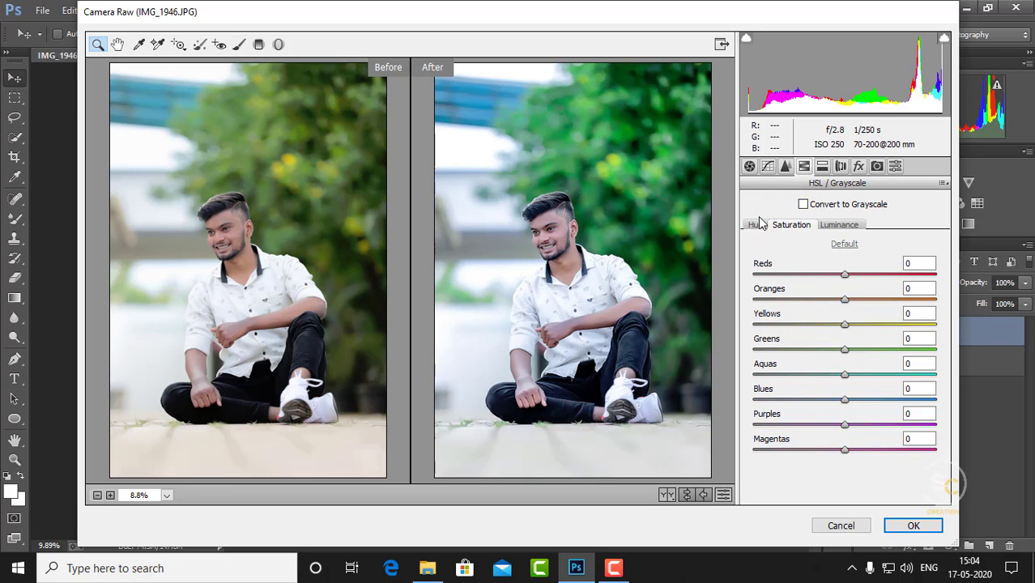
pyautogui.click(755, 225)
pyautogui.moveTo(845, 400)
pyautogui.mouseDown()
pyautogui.moveTo(836, 404)
pyautogui.moveTo(880, 405)
pyautogui.moveTo(834, 405)
pyautogui.mouseUp()
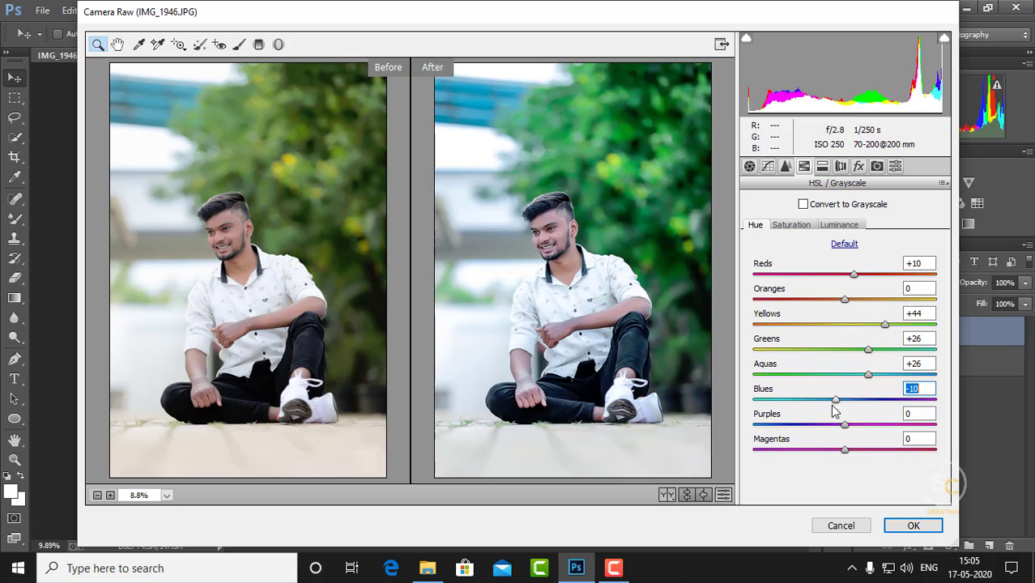
# Step: In HSL Saturation, set Yellows -66, Greens +100 and Aquas -33
pyautogui.click(792, 225)
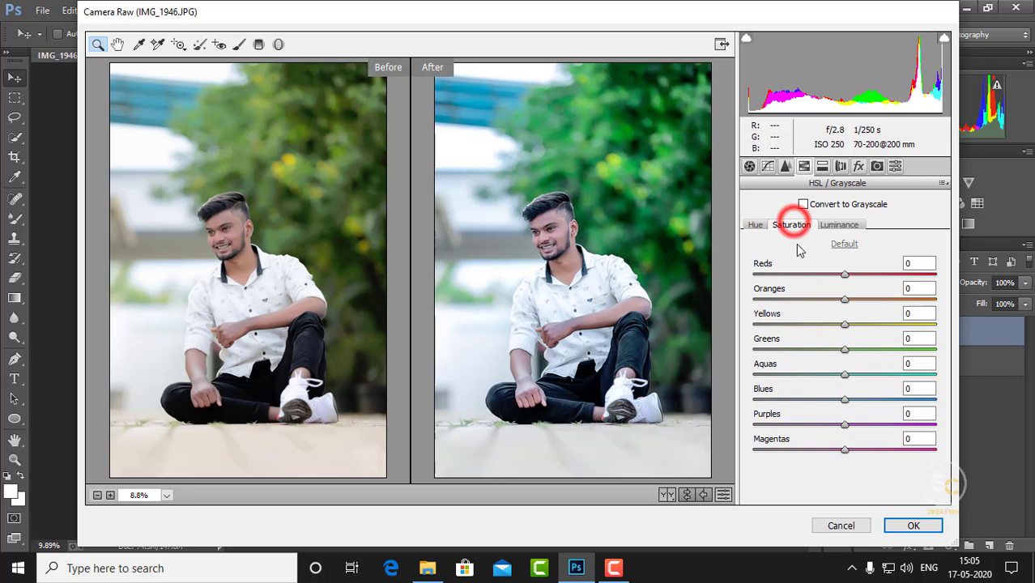
pyautogui.click(786, 325)
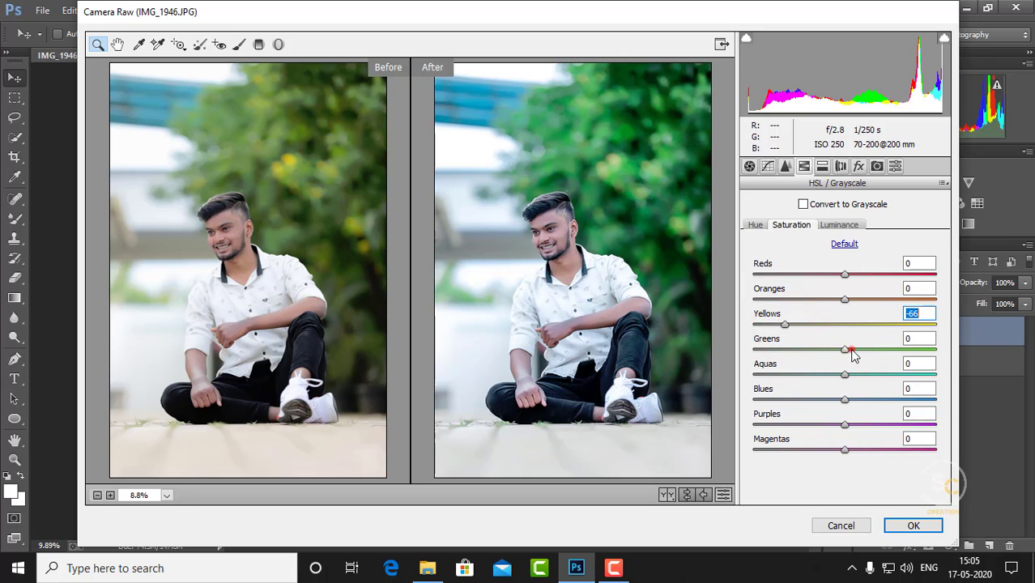
pyautogui.moveTo(849, 350); pyautogui.dragTo(936, 350)
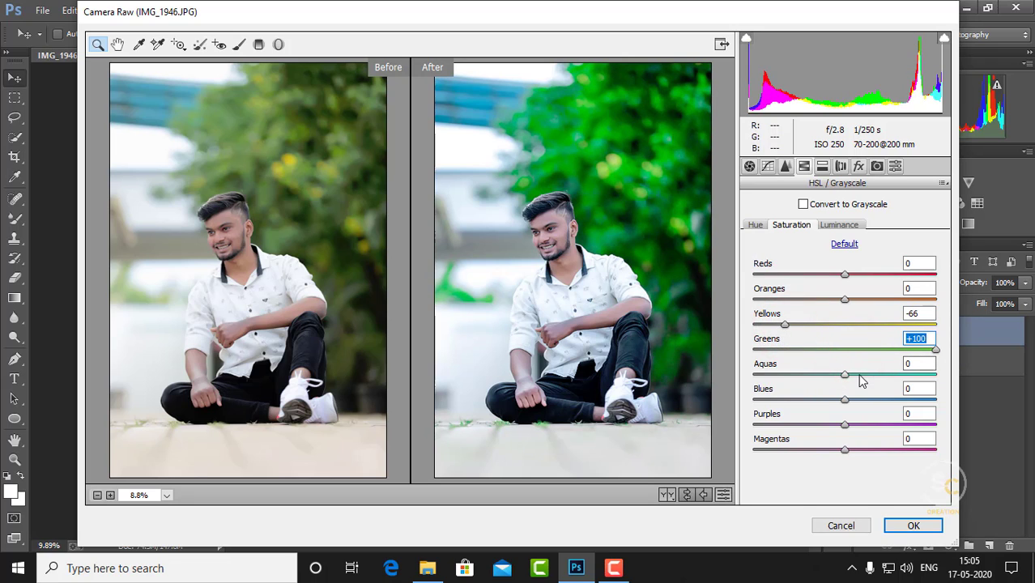
pyautogui.moveTo(847, 375); pyautogui.dragTo(755, 377)
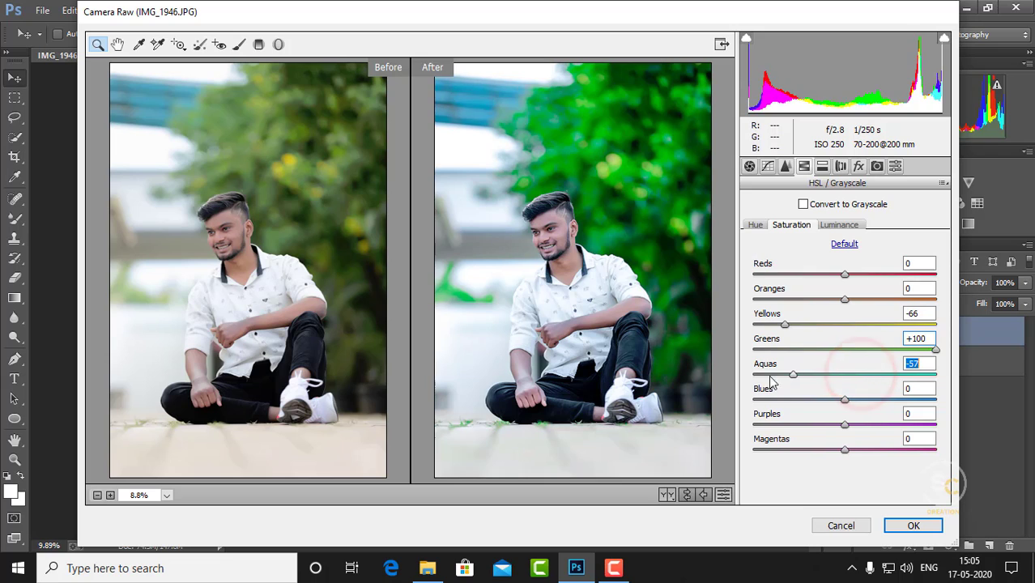
pyautogui.moveTo(757, 384)
pyautogui.mouseDown()
pyautogui.moveTo(818, 381)
pyautogui.moveTo(885, 401)
pyautogui.mouseUp()
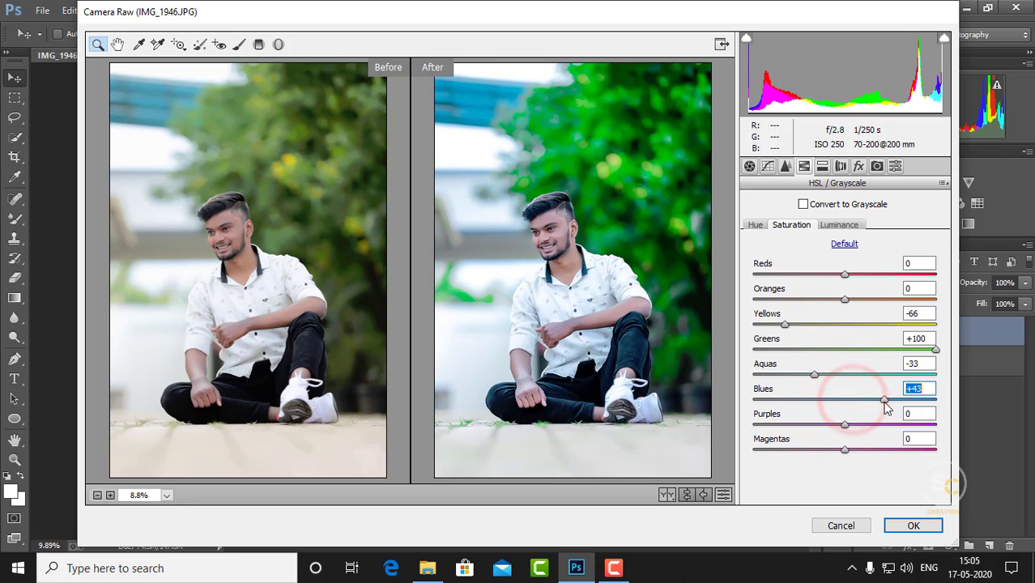
pyautogui.moveTo(822, 410); pyautogui.dragTo(840, 414)
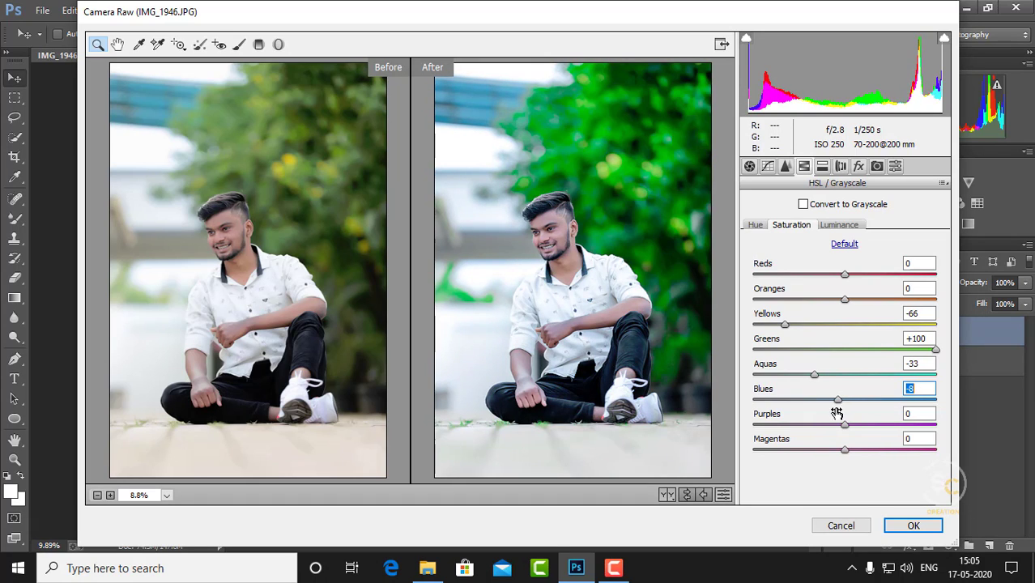
# Step: Set Reds saturation +5, Oranges +10 and Blues +11
pyautogui.moveTo(845, 275)
pyautogui.mouseDown()
pyautogui.moveTo(814, 275)
pyautogui.moveTo(867, 311)
pyautogui.moveTo(836, 312)
pyautogui.mouseUp()
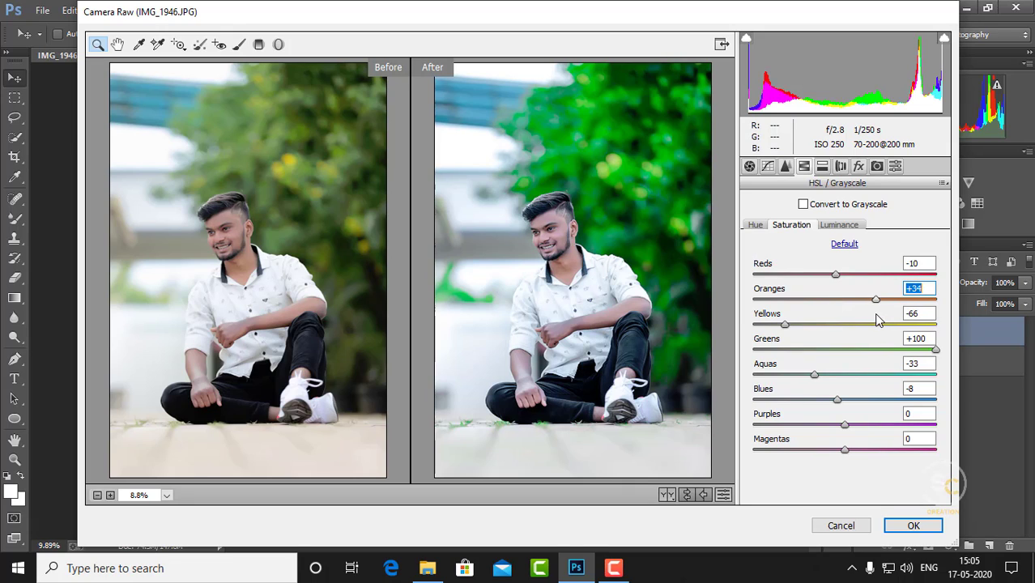
pyautogui.moveTo(898, 324); pyautogui.dragTo(792, 322)
pyautogui.write('10')
pyautogui.moveTo(836, 274); pyautogui.dragTo(855, 288)
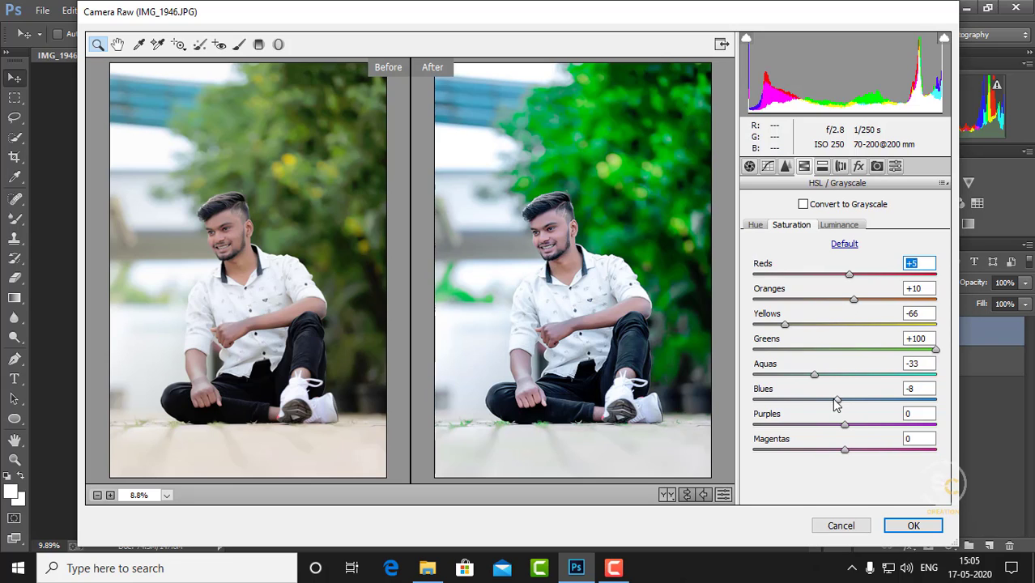
pyautogui.moveTo(837, 401); pyautogui.dragTo(875, 401)
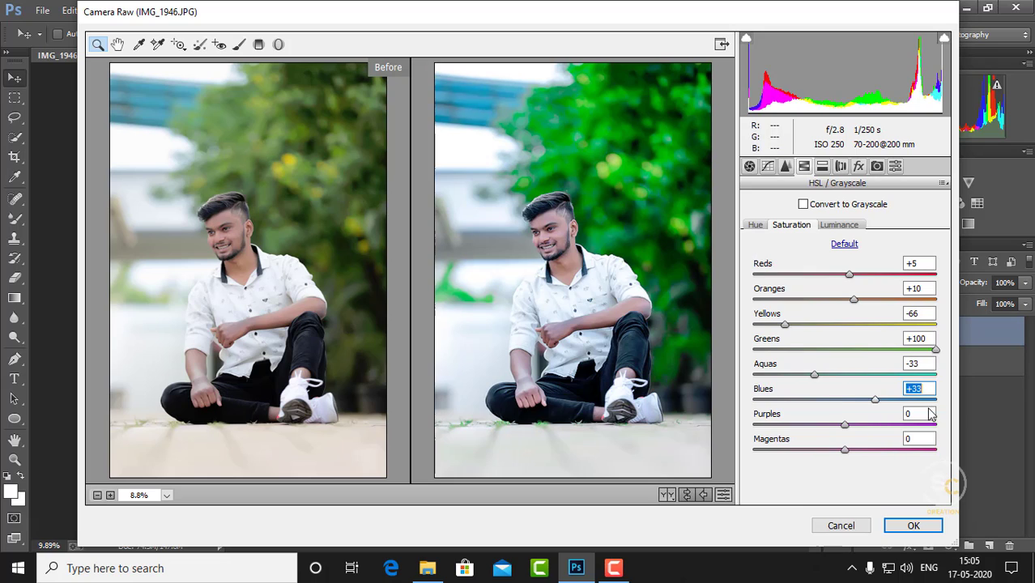
pyautogui.moveTo(873, 417); pyautogui.dragTo(850, 421)
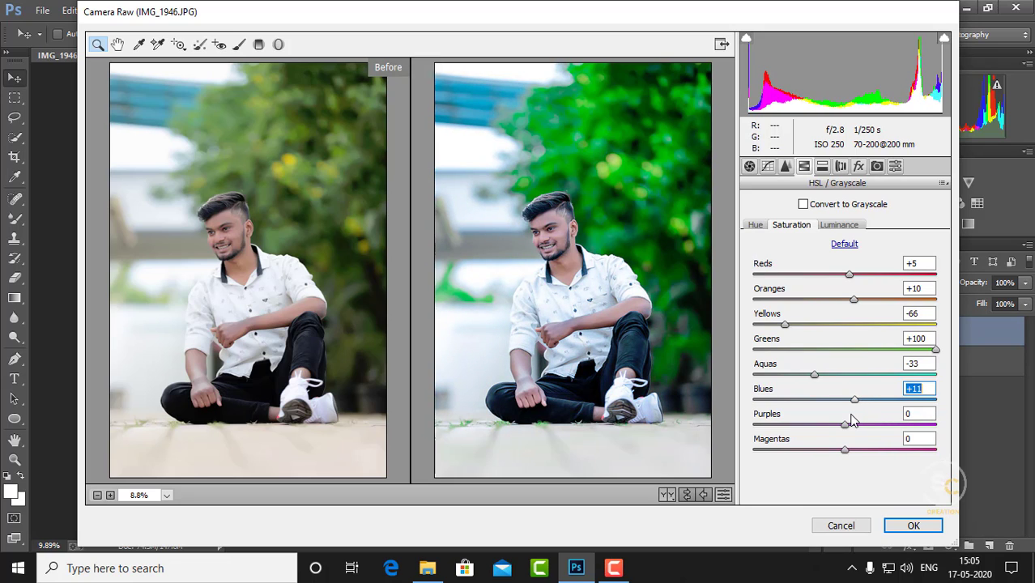
# Step: In HSL Luminance, set Oranges +25, Reds +3, Yellows +6, Greens +18, Aquas +13, and adjust Blues
pyautogui.click(837, 227)
pyautogui.moveTo(855, 299); pyautogui.dragTo(883, 308)
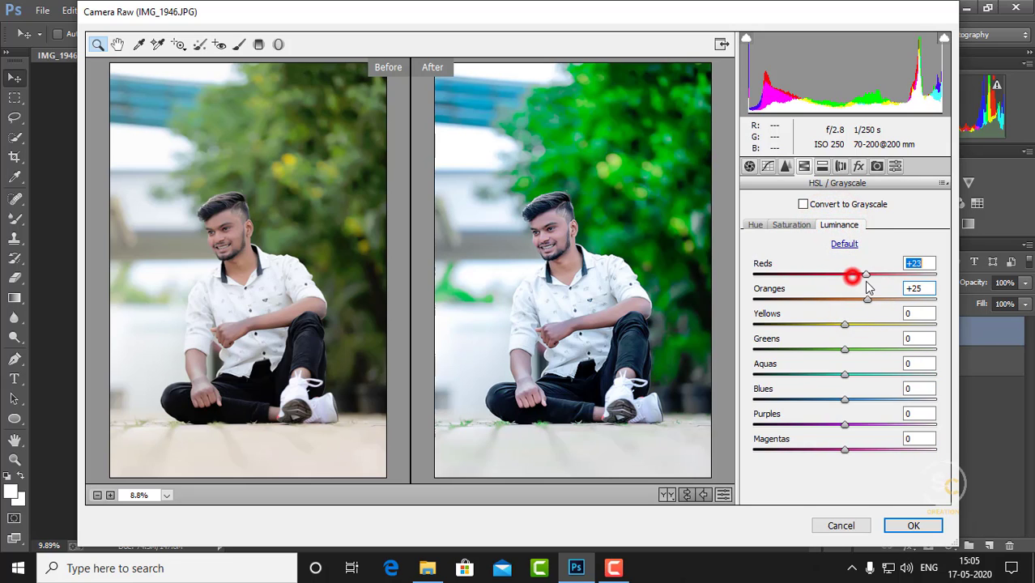
pyautogui.moveTo(865, 282); pyautogui.dragTo(846, 284)
pyautogui.moveTo(843, 322); pyautogui.dragTo(863, 324)
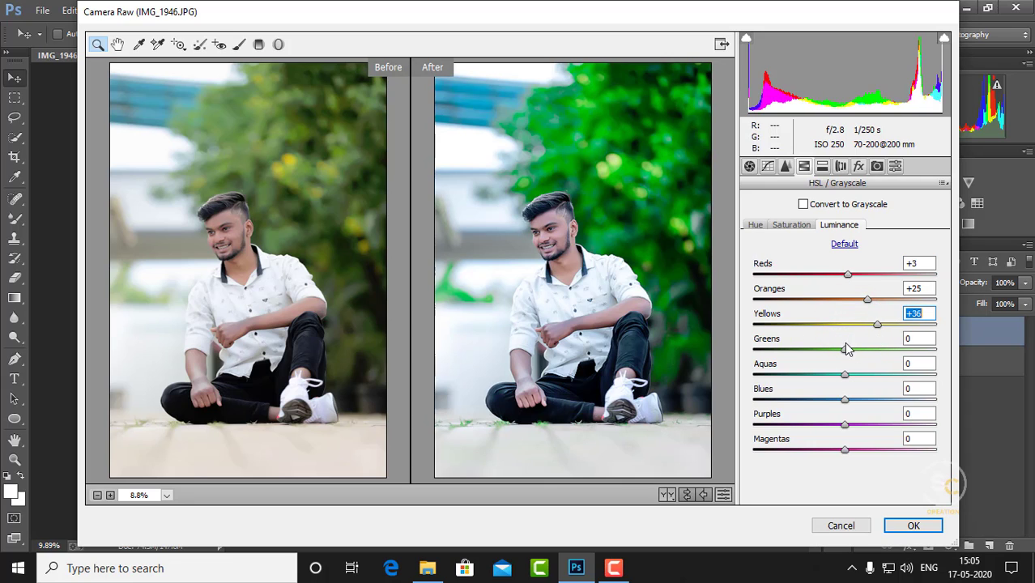
pyautogui.moveTo(850, 328)
pyautogui.mouseDown()
pyautogui.moveTo(791, 330)
pyautogui.moveTo(862, 351)
pyautogui.moveTo(797, 385)
pyautogui.mouseUp()
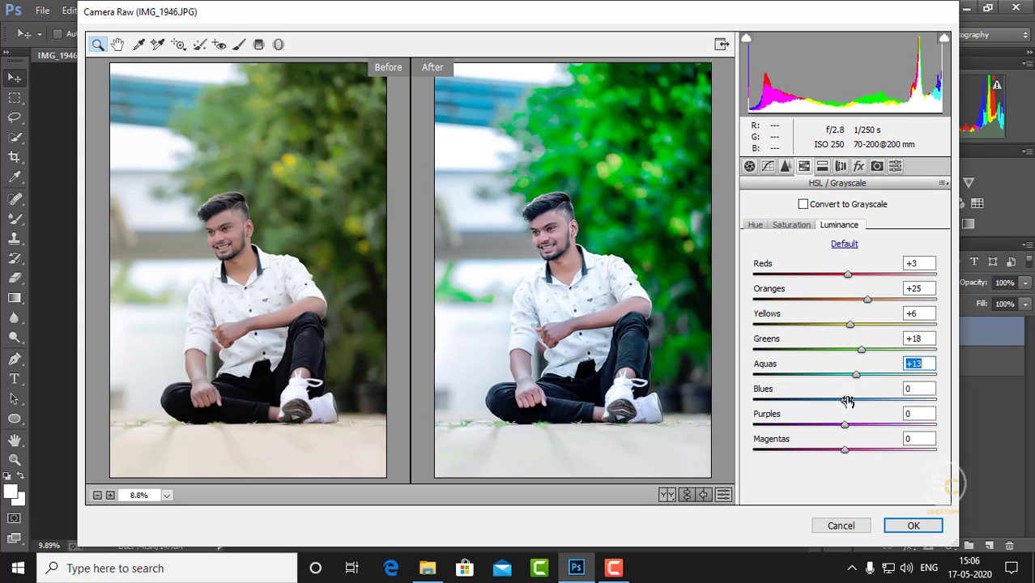
pyautogui.moveTo(848, 399); pyautogui.dragTo(888, 400)
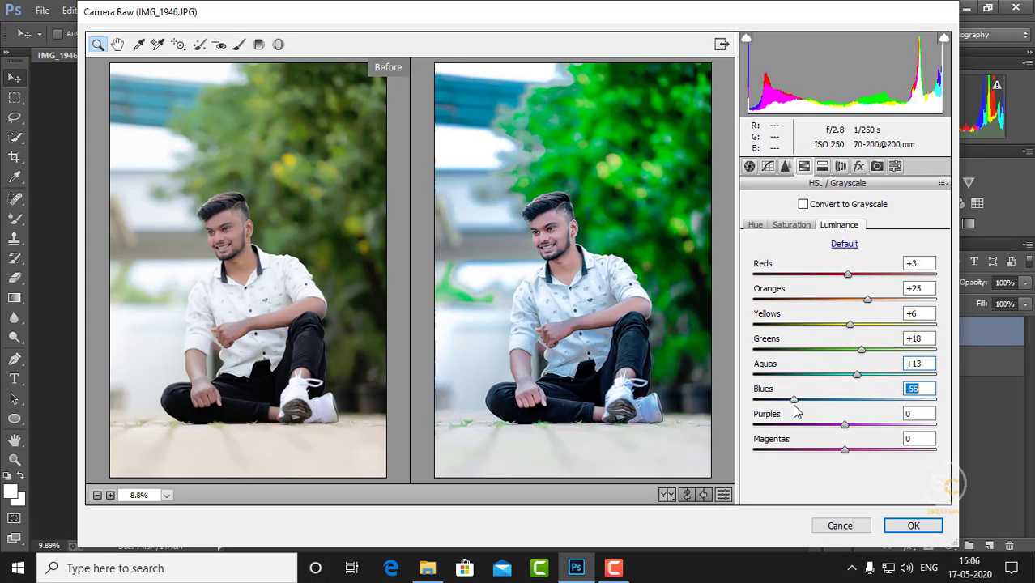
pyautogui.moveTo(804, 400); pyautogui.dragTo(857, 400)
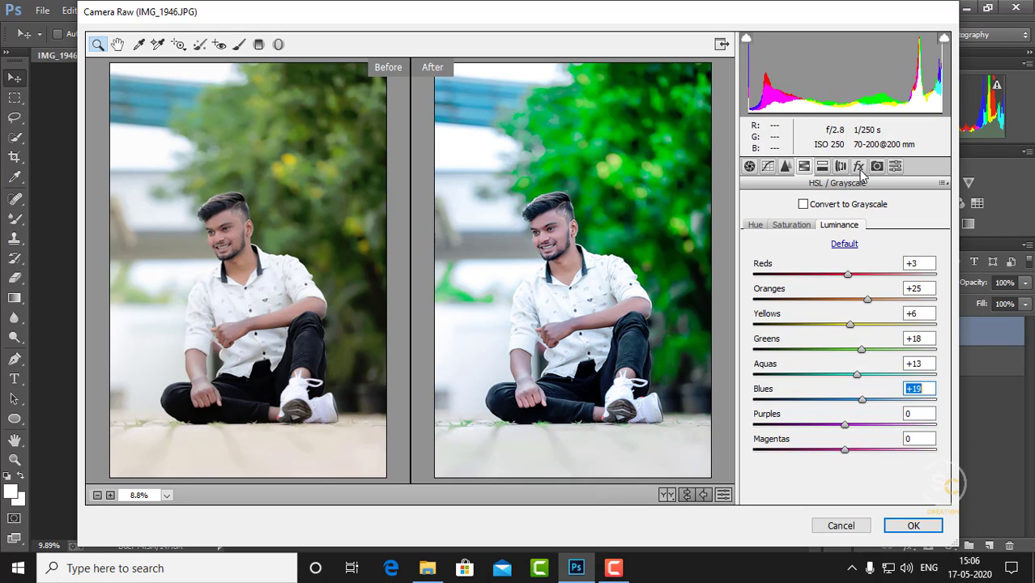
# Step: Add a -34 post-crop vignette with Roundness -40
pyautogui.click(859, 167)
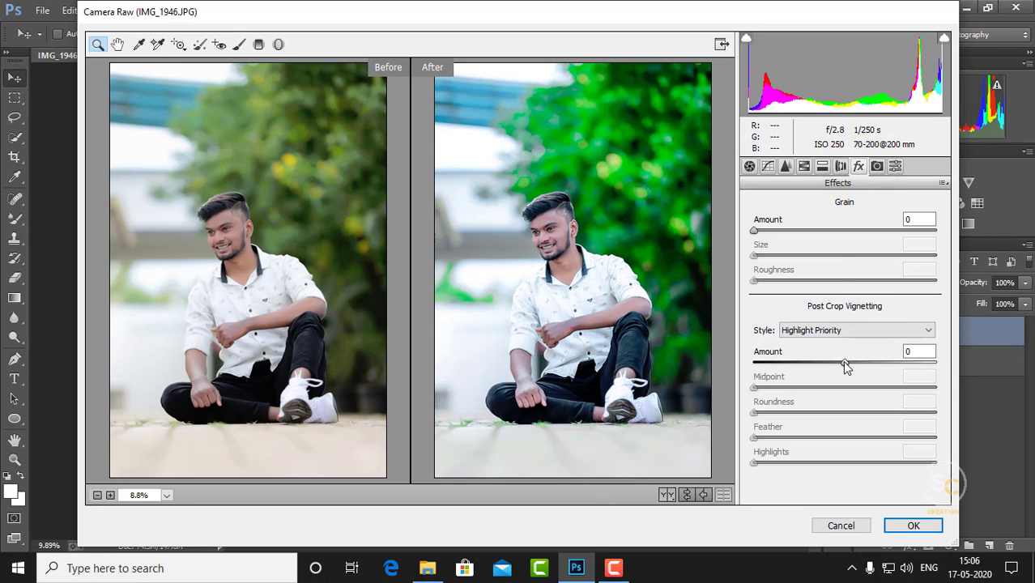
pyautogui.moveTo(845, 363); pyautogui.dragTo(814, 367)
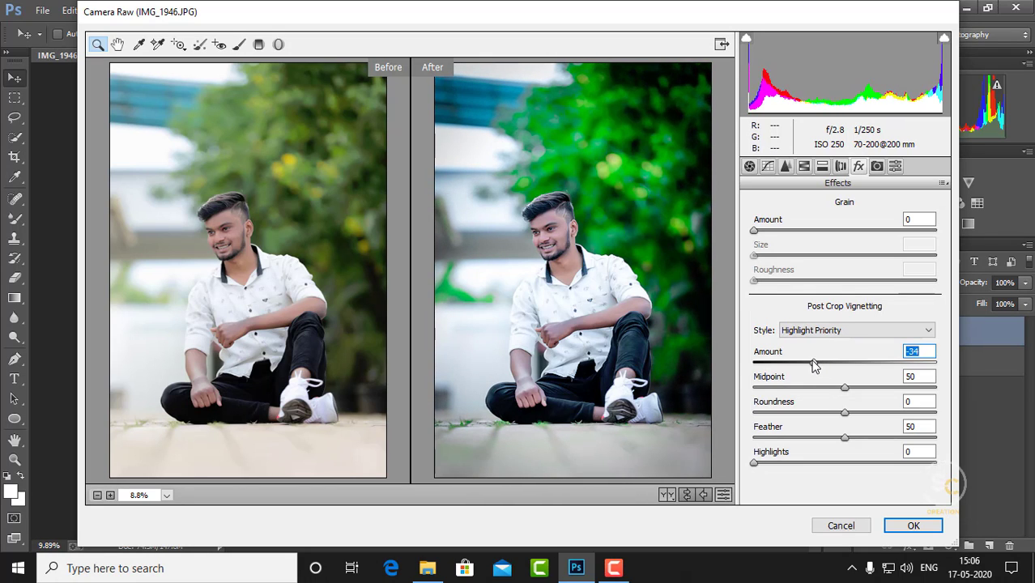
pyautogui.moveTo(805, 412); pyautogui.dragTo(802, 413)
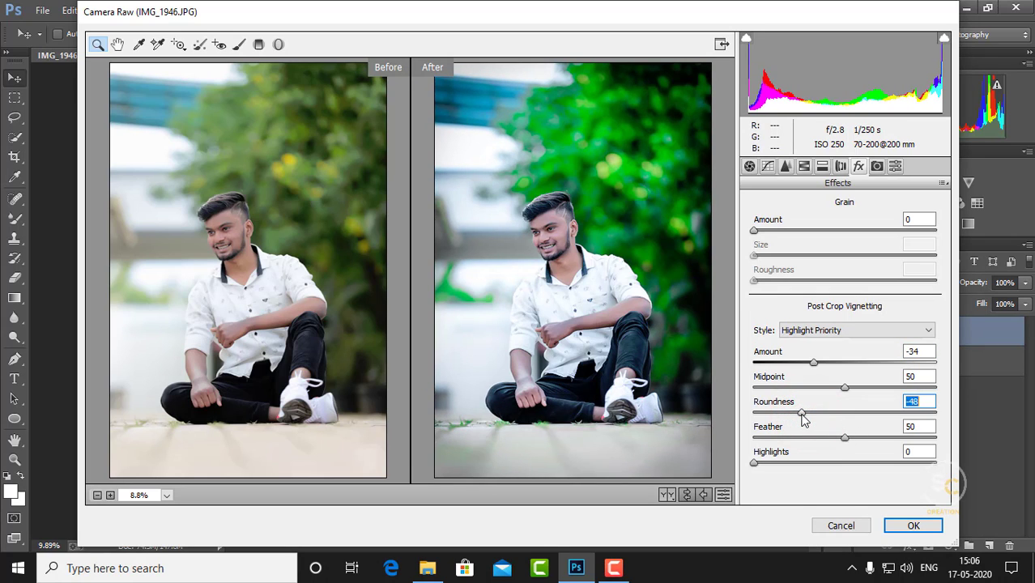
pyautogui.moveTo(808, 422); pyautogui.dragTo(811, 422)
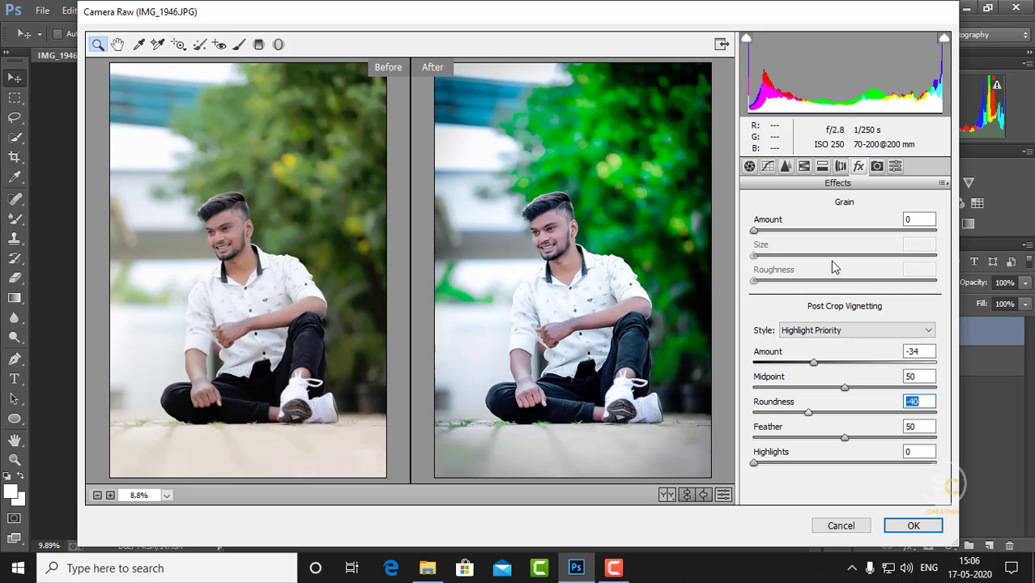
# Step: Raise Reds luminance to +18 in HSL Luminance
pyautogui.click(805, 166)
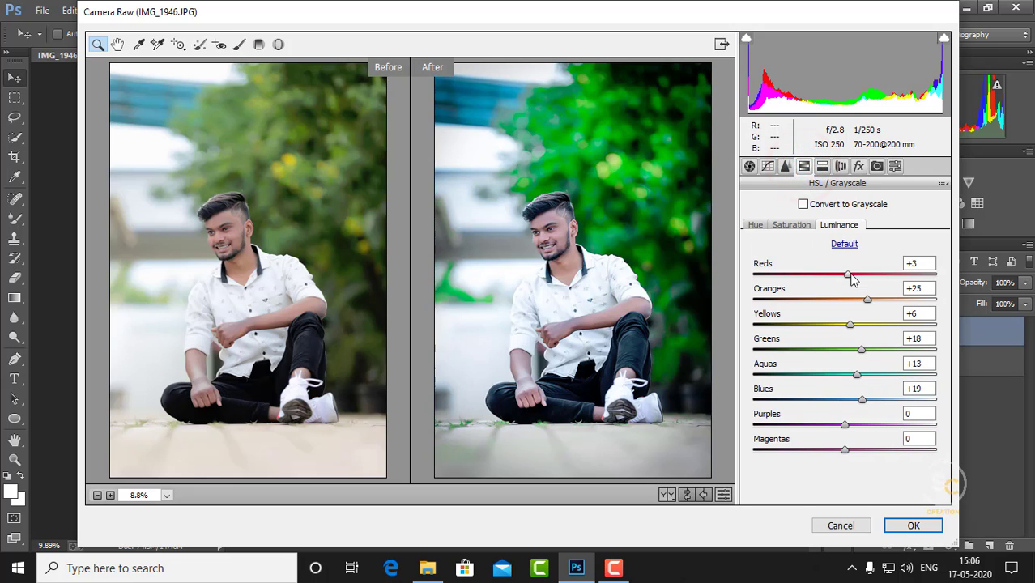
pyautogui.moveTo(855, 274); pyautogui.dragTo(875, 281)
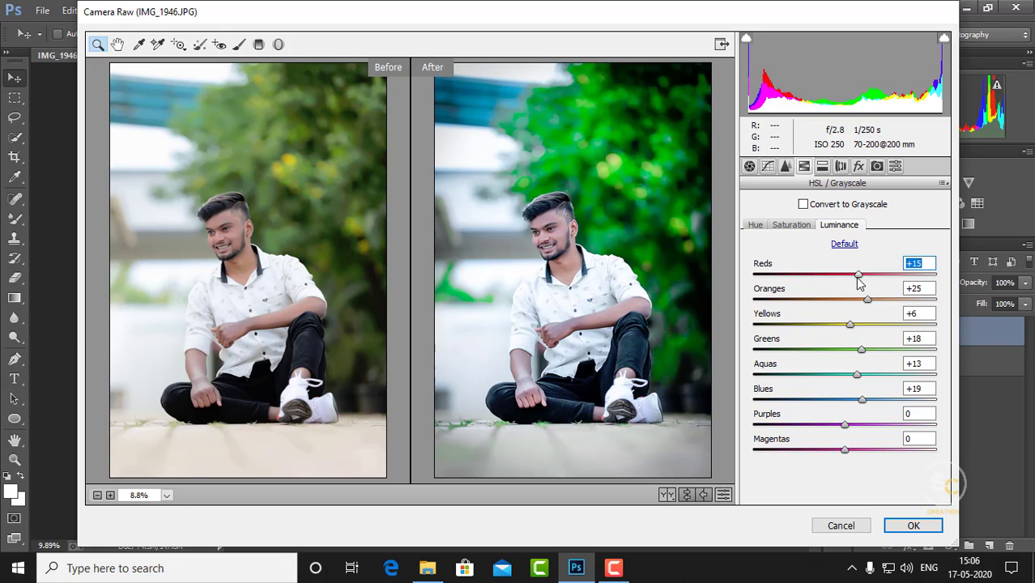
pyautogui.moveTo(856, 275); pyautogui.dragTo(854, 276)
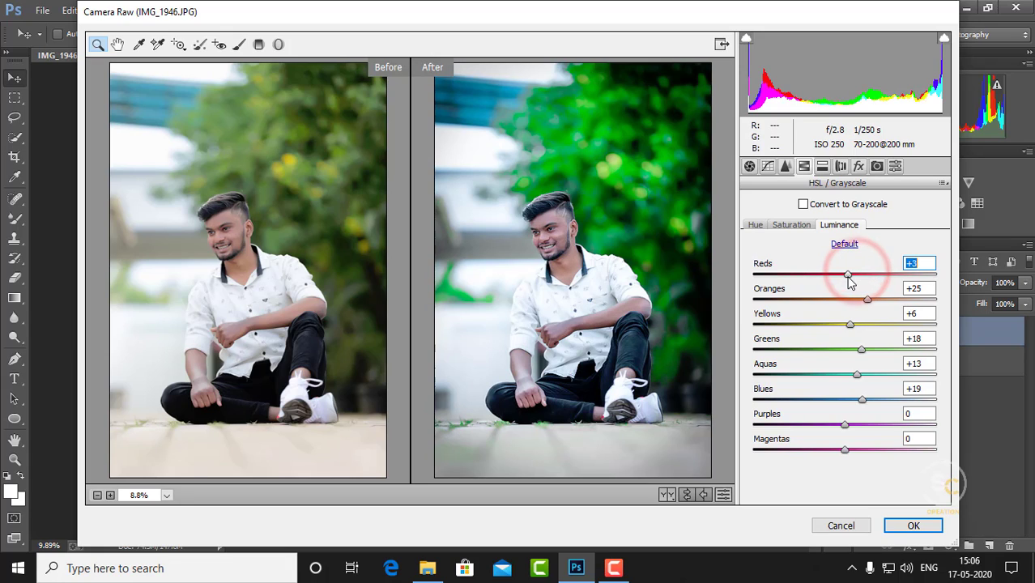
# Step: Set Tone Curve Highlights -1, Lights +3, Darks +5, and apply the Camera Raw grade
pyautogui.click(767, 166)
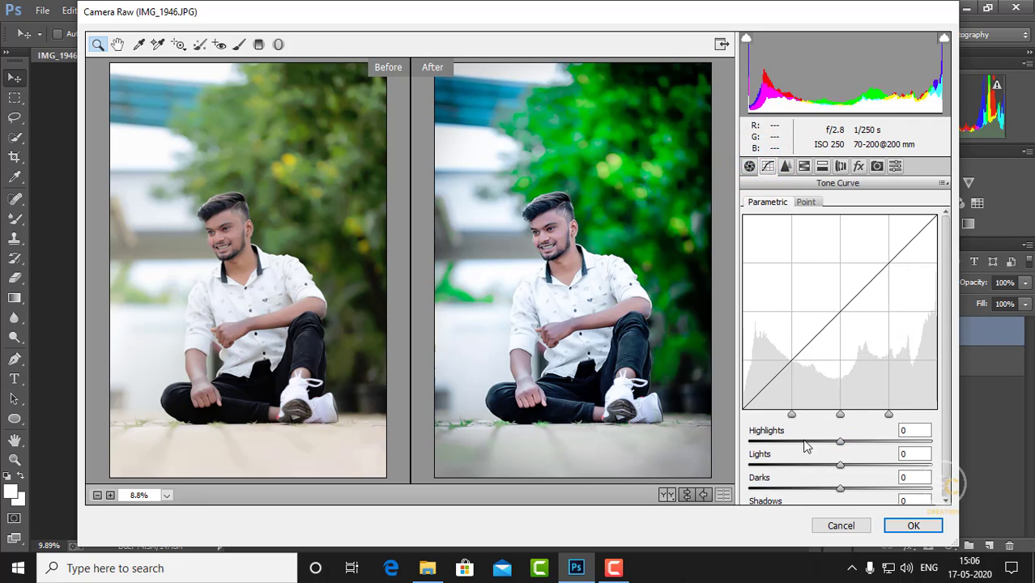
pyautogui.moveTo(836, 443)
pyautogui.mouseDown()
pyautogui.moveTo(840, 468)
pyautogui.moveTo(808, 471)
pyautogui.moveTo(847, 476)
pyautogui.moveTo(807, 491)
pyautogui.mouseUp()
pyautogui.click(849, 496)
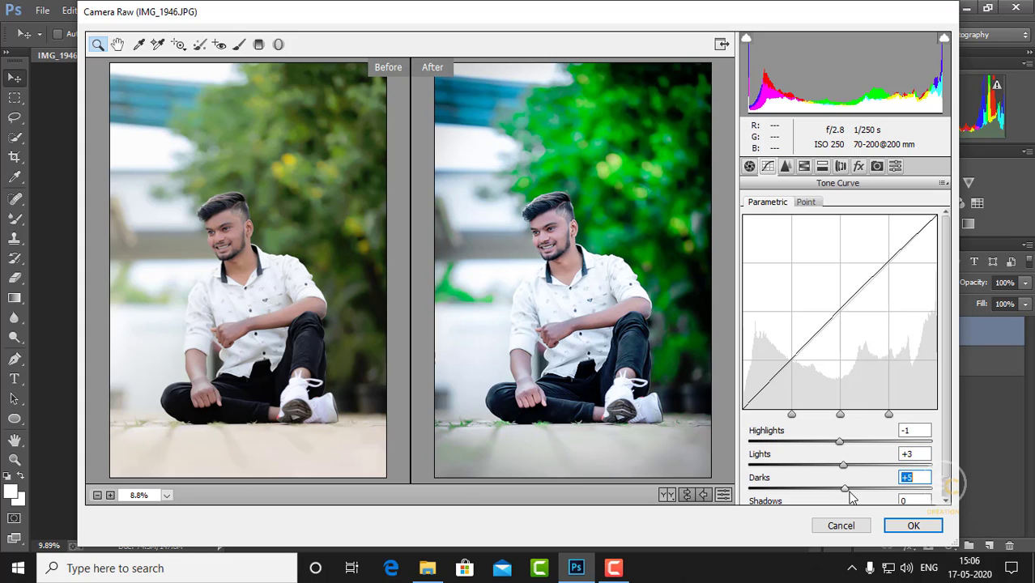
pyautogui.click(895, 526)
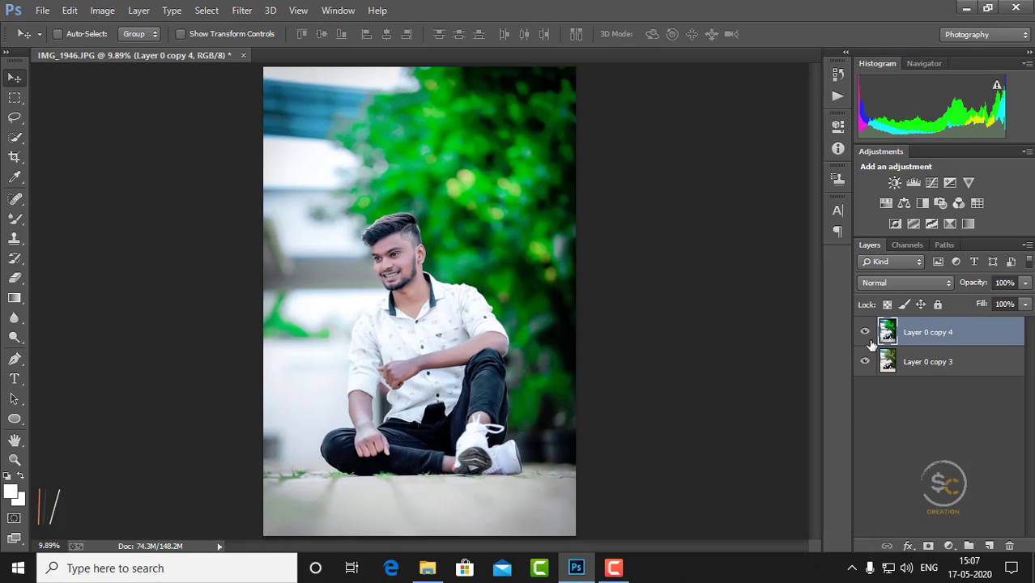
# Step: Toggle Layer 0 copy 4's visibility to compare the graded photo with the original
pyautogui.click(864, 333)
pyautogui.click(865, 333)
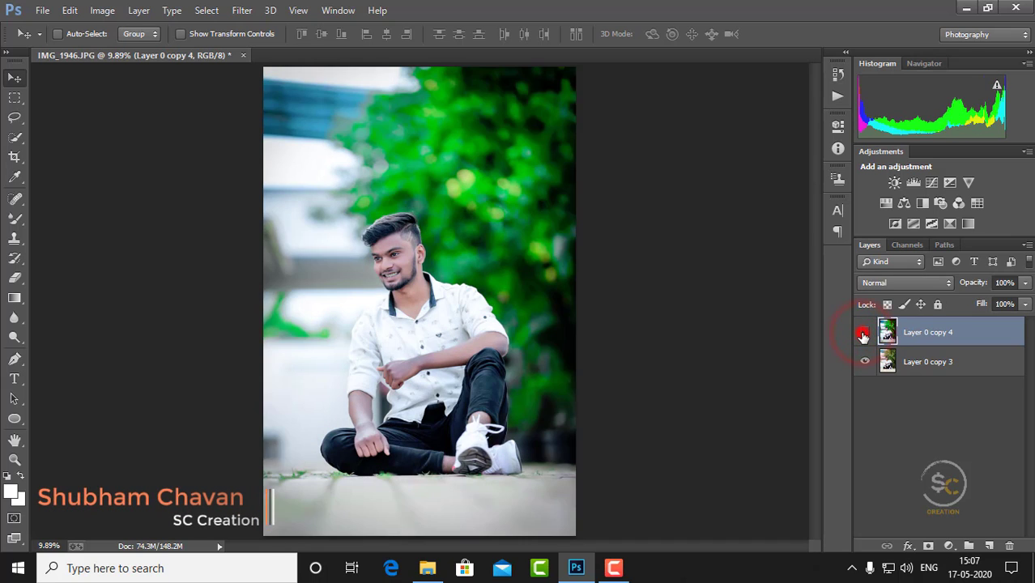
pyautogui.scroll(-1, 820, 331)
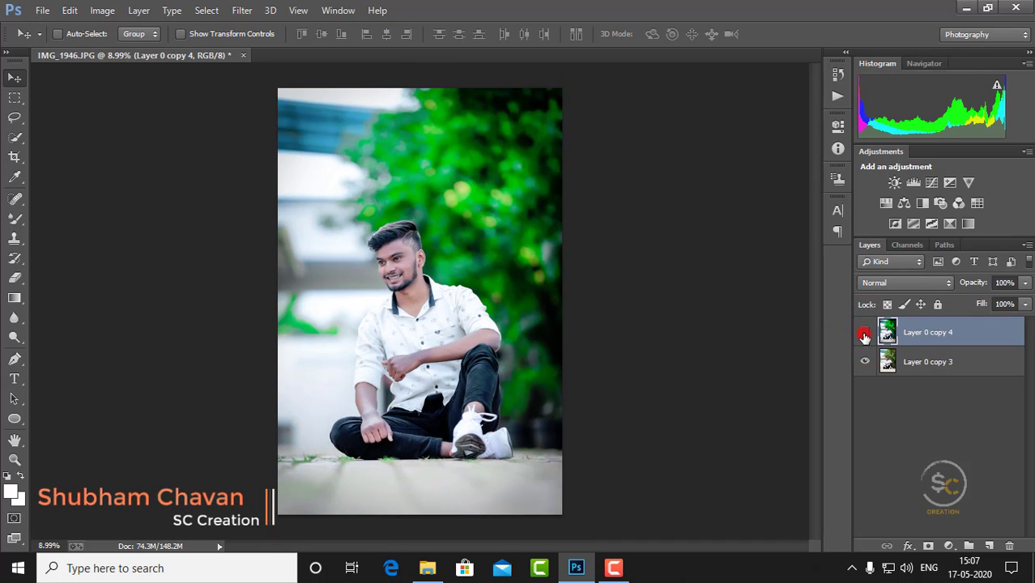
pyautogui.click(865, 334)
pyautogui.click(865, 333)
# Step: Add a Levels adjustment layer with the black input raised to 13
pyautogui.click(949, 546)
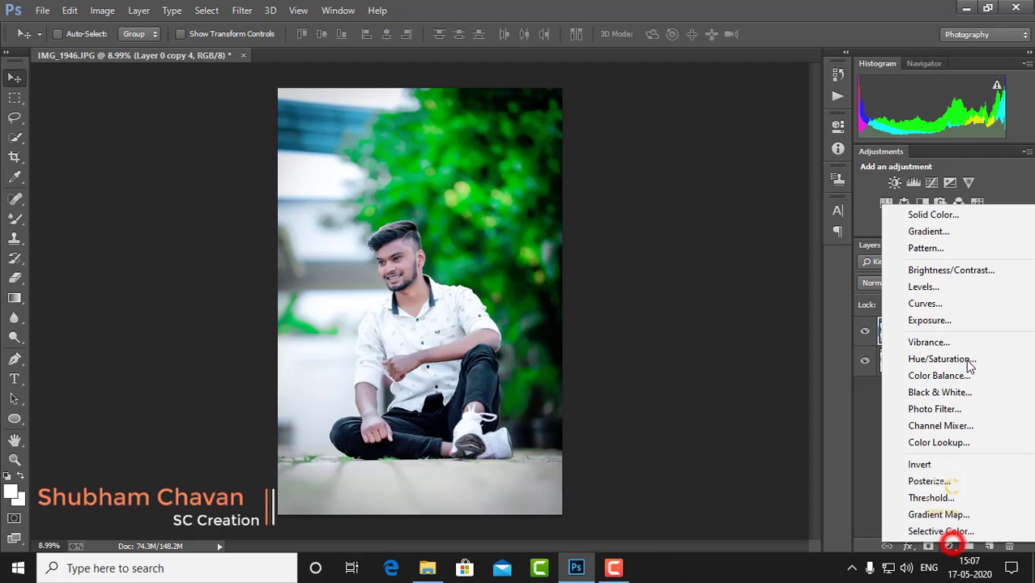
pyautogui.click(931, 287)
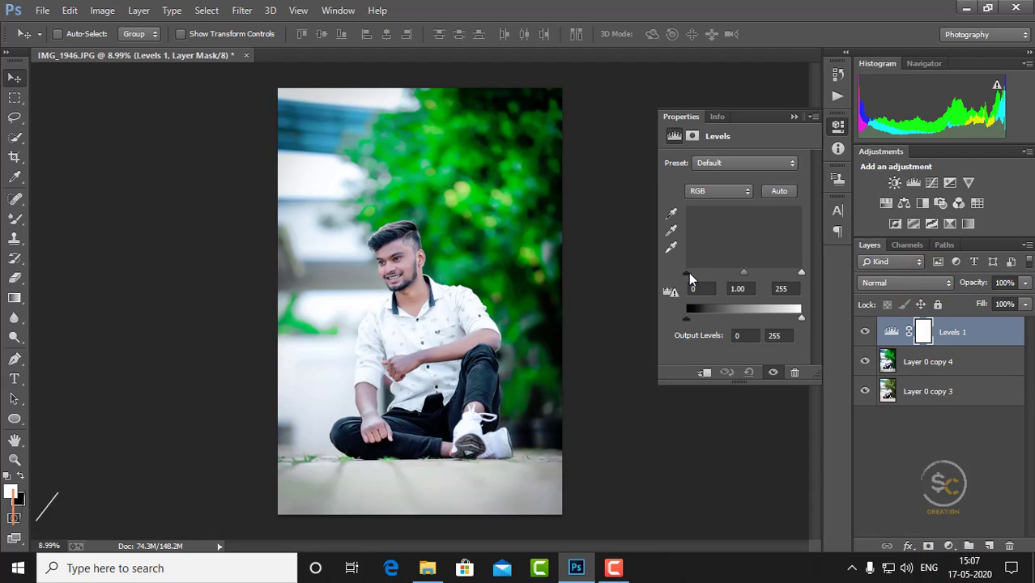
pyautogui.moveTo(690, 276); pyautogui.dragTo(698, 281)
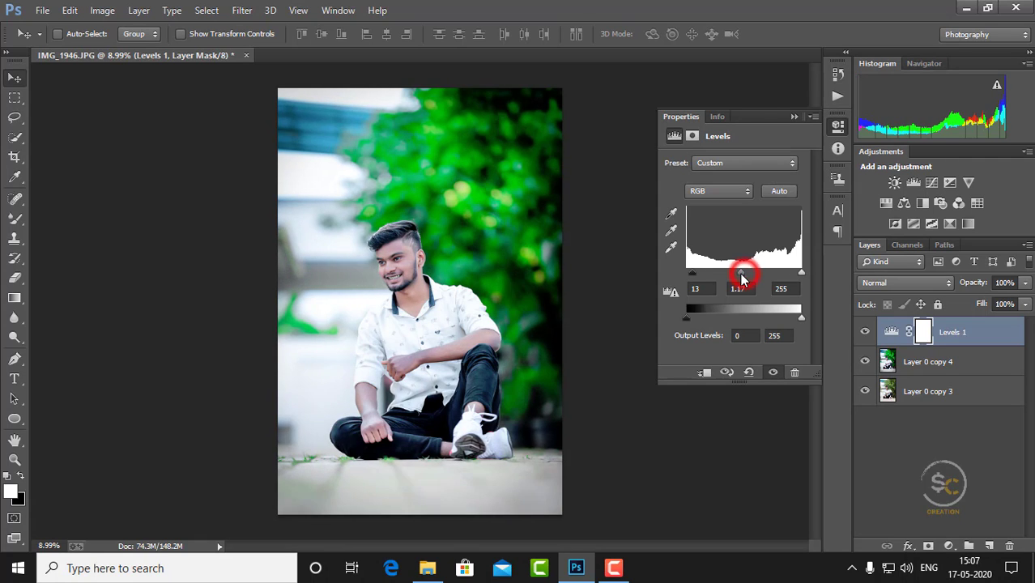
pyautogui.moveTo(746, 273); pyautogui.dragTo(748, 281)
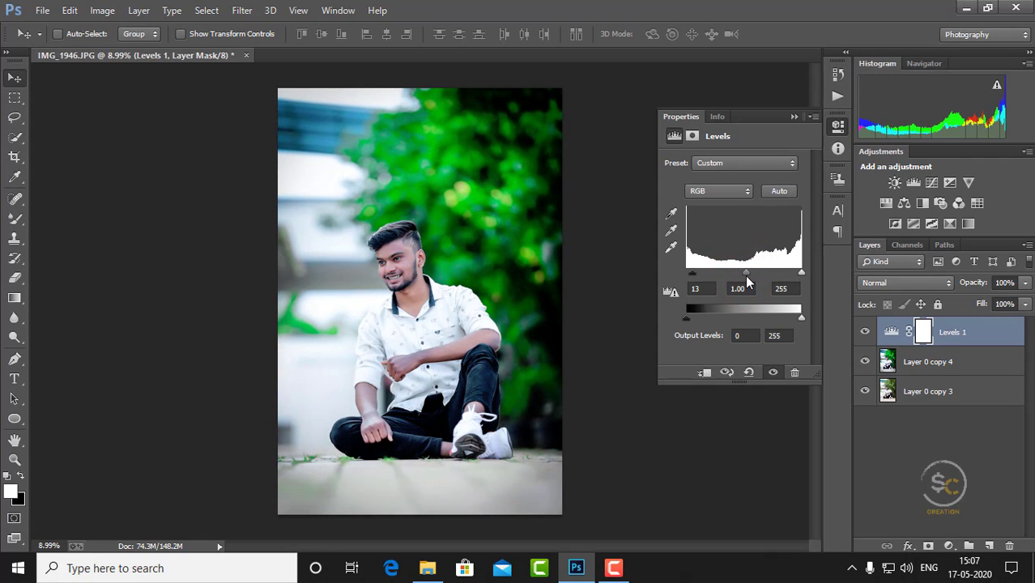
pyautogui.click(794, 118)
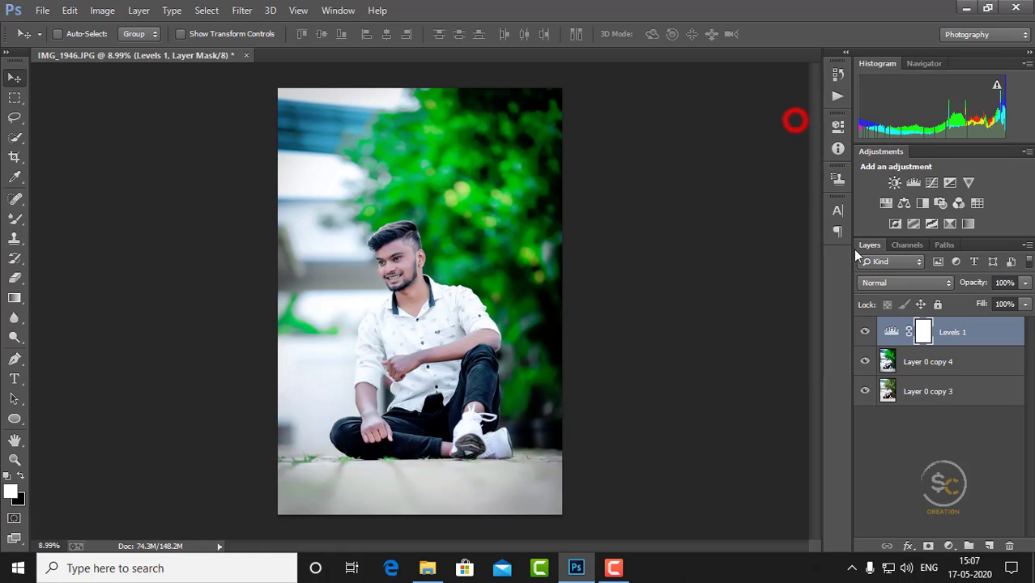
pyautogui.click(865, 333)
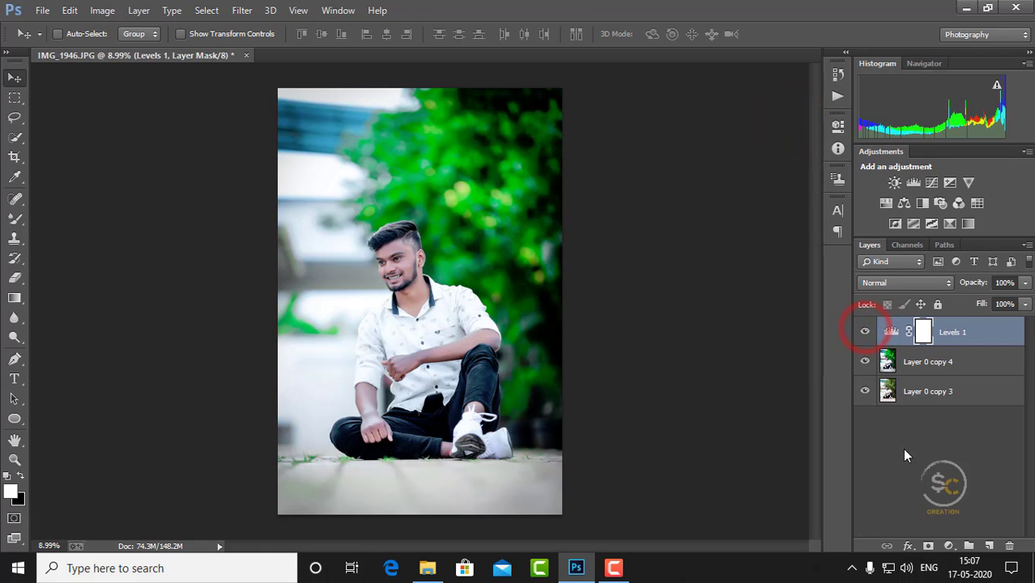
# Step: Add a Hue/Saturation adjustment layer with Saturation lowered to -15
pyautogui.click(949, 546)
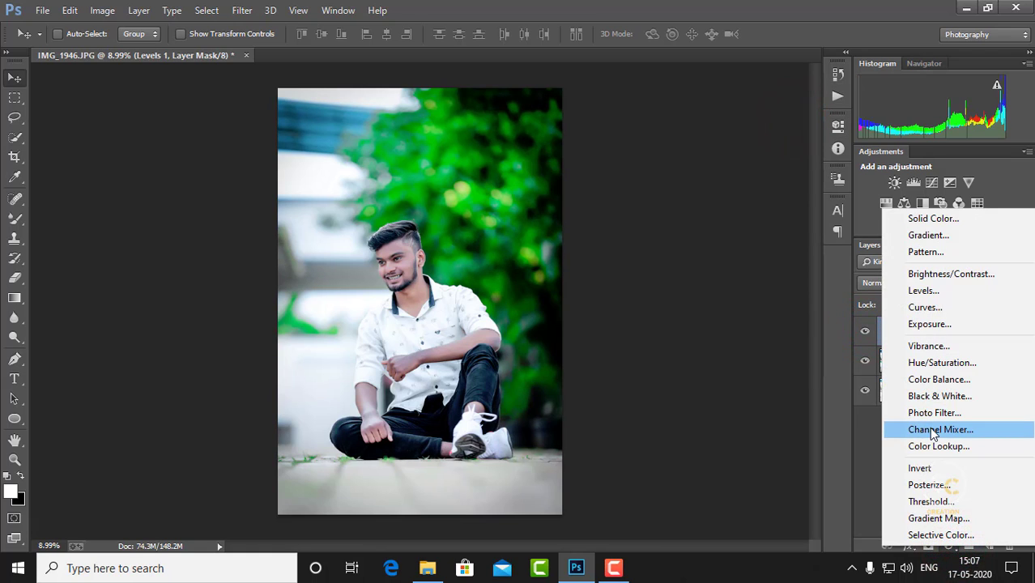
pyautogui.click(928, 364)
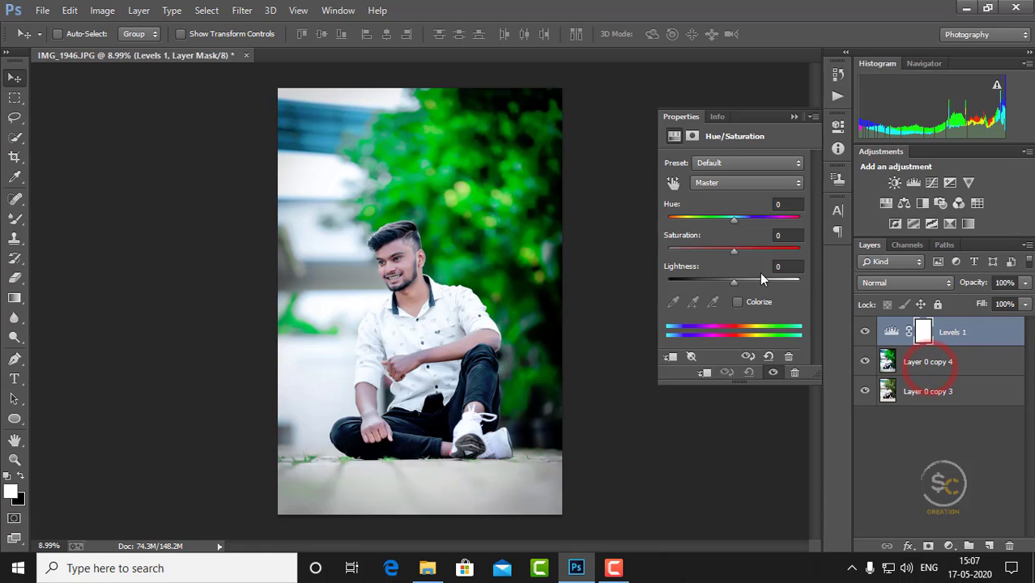
pyautogui.moveTo(735, 251); pyautogui.dragTo(727, 262)
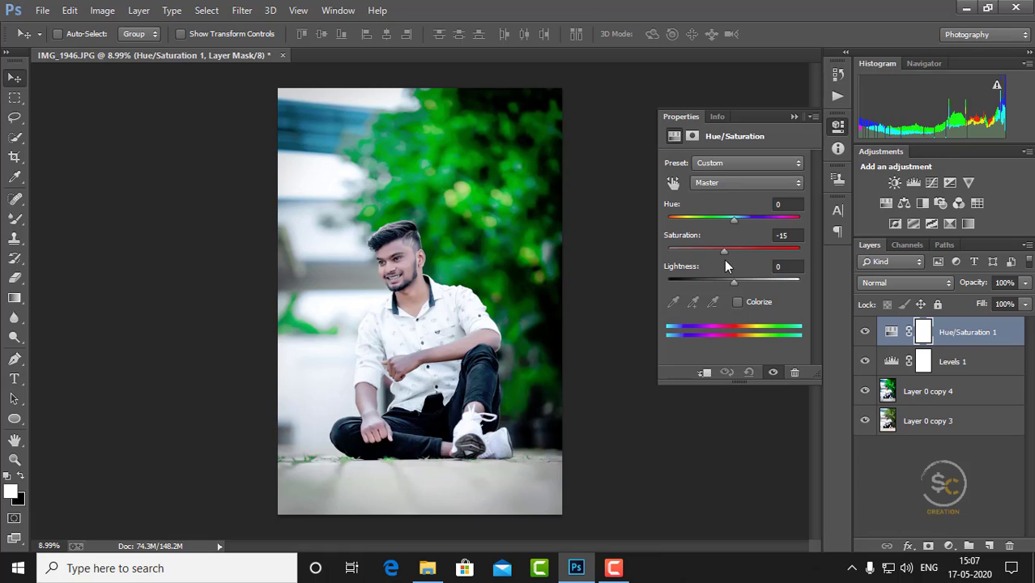
pyautogui.click(796, 116)
# Step: Compare the Hue/Saturation effect, then merge all visible layers into one
pyautogui.click(865, 332)
pyautogui.click(865, 332)
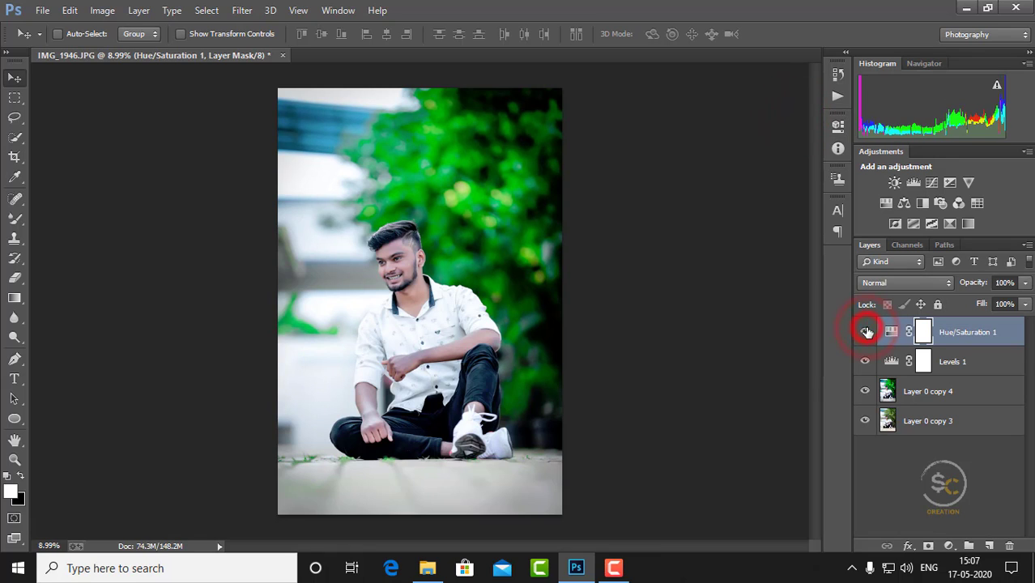
pyautogui.rightClick(976, 358)
pyautogui.click(713, 449)
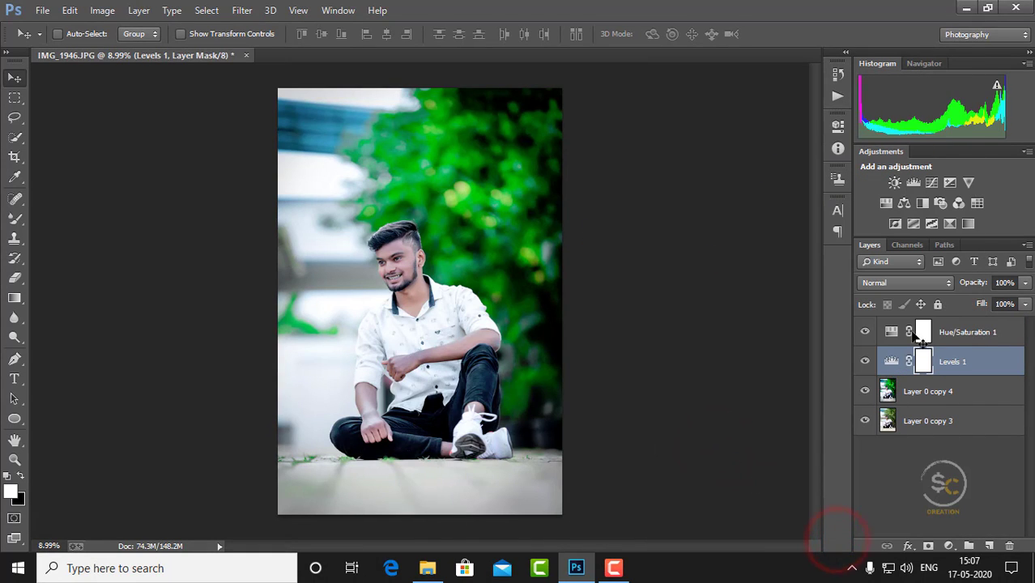
# Step: Apply a 20 px white Center stroke around the photo's edges with Edit > Stroke
pyautogui.click(70, 9)
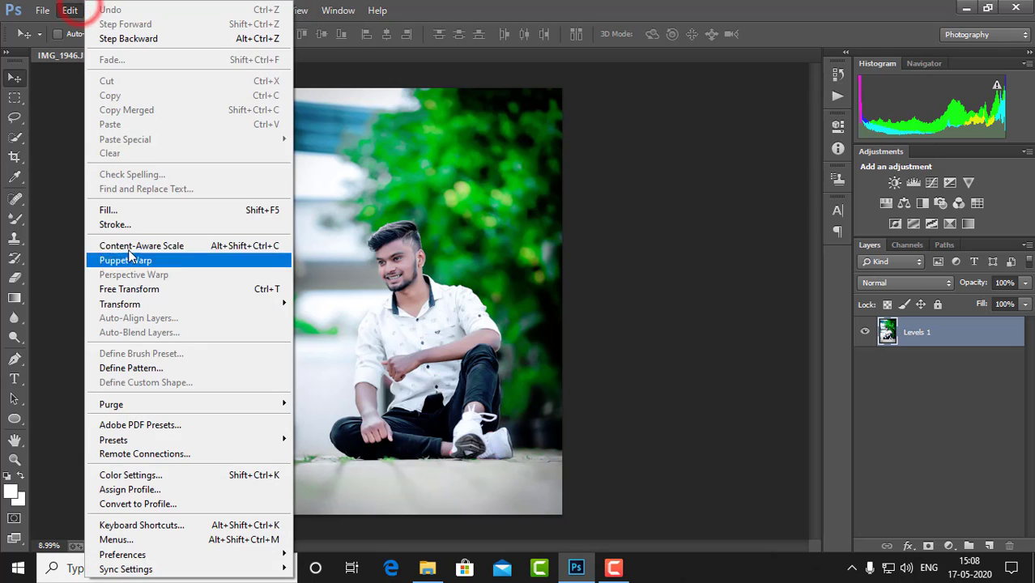
pyautogui.click(129, 230)
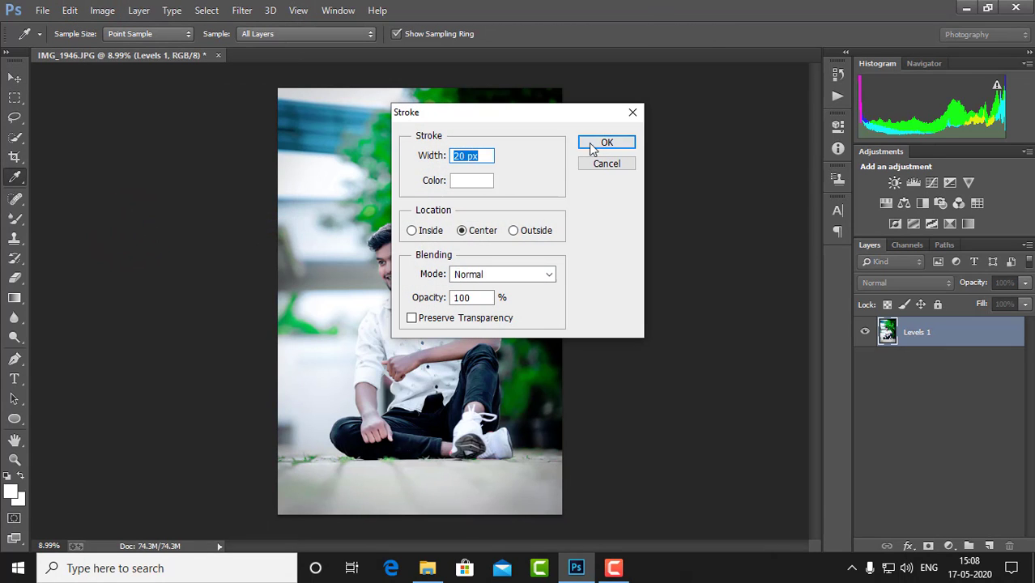
pyautogui.click(590, 145)
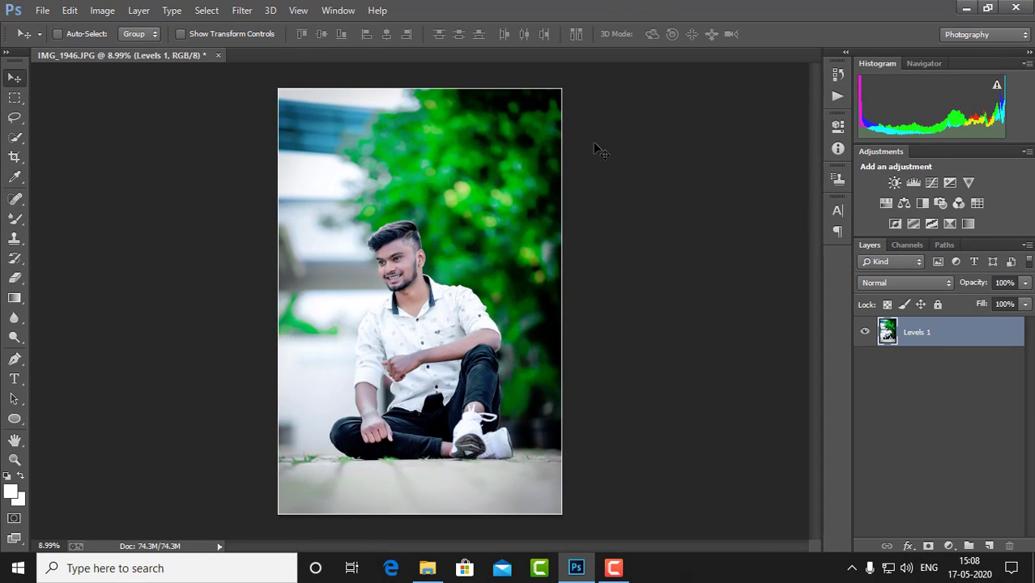